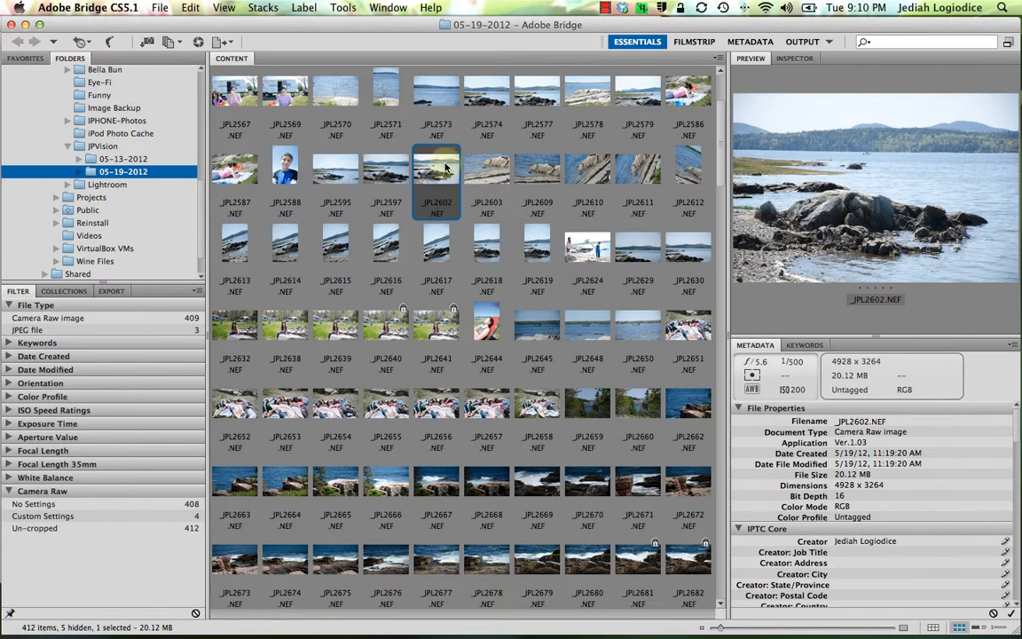
Open _JPL2602.NEF in Camera Raw and set Exposure to -0.05, Recovery to 4, Fill Light to 8 and Brightness to +35
right_click(446, 166)
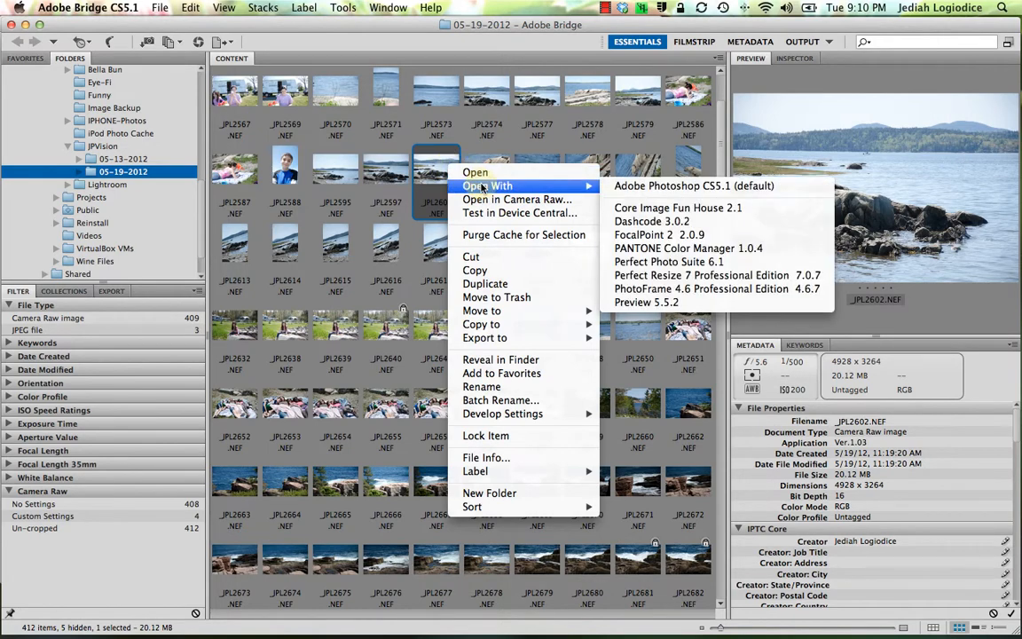
left_click(475, 173)
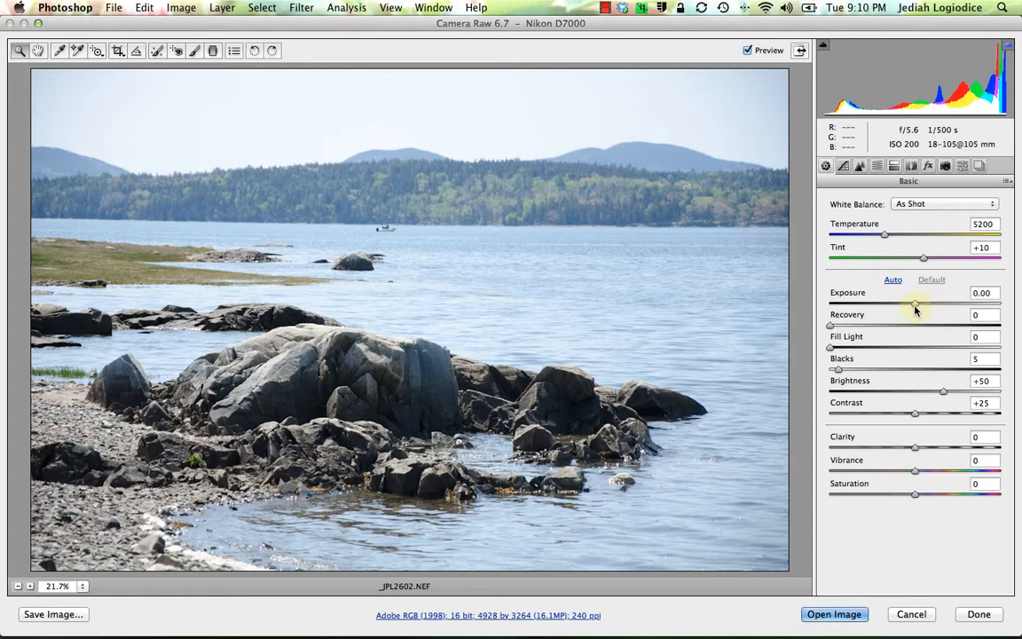
key("alt")
left_click_drag(915, 305, 915, 306)
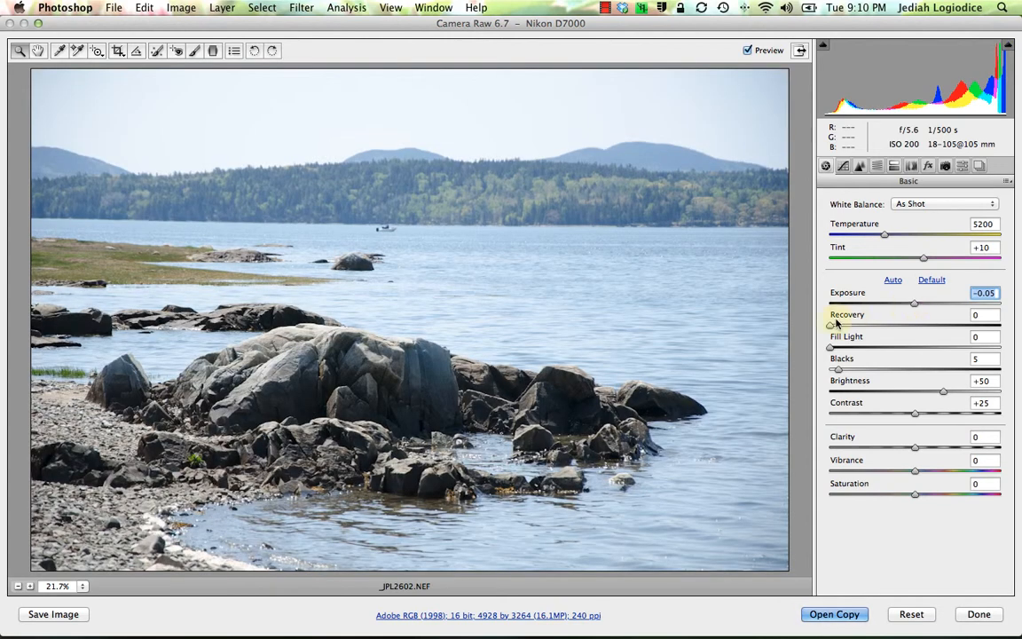
left_click_drag(830, 326, 843, 352)
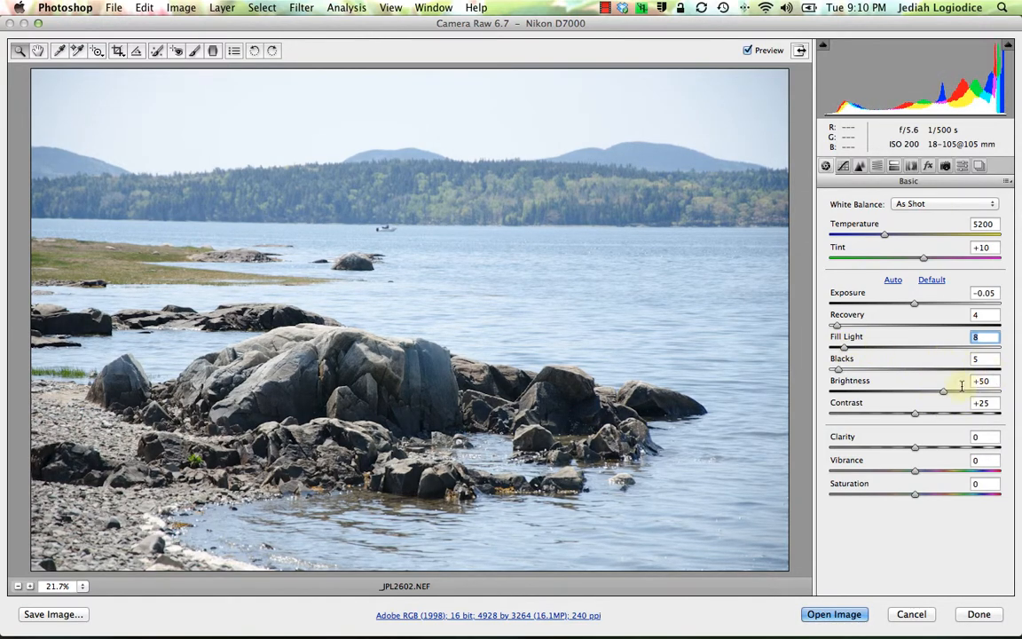
left_click_drag(939, 388, 933, 395)
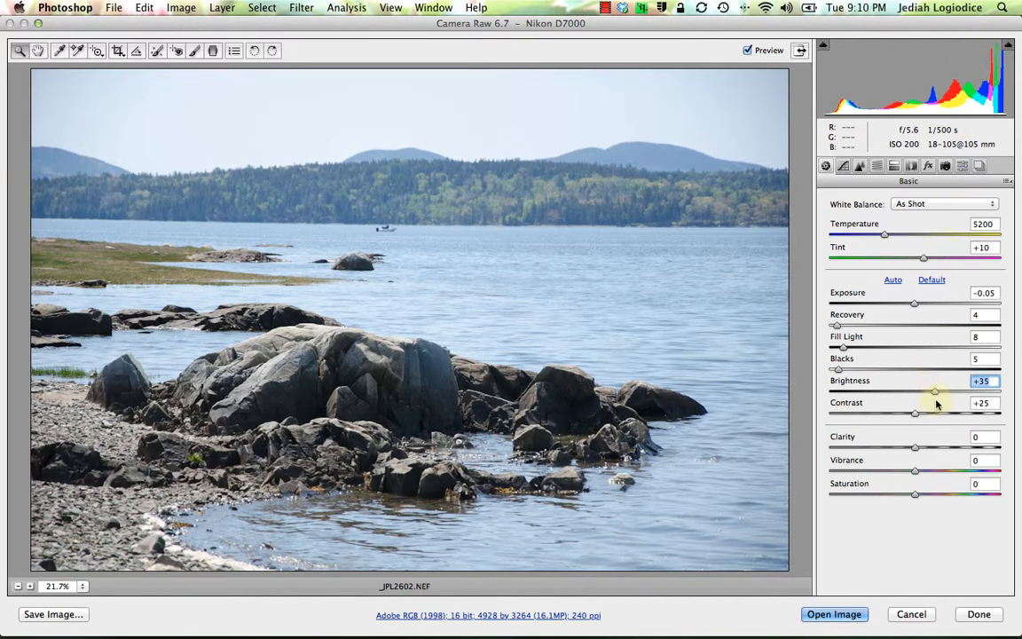
Set the photo's Clarity to +21 and Vibrance to +10
left_click(917, 449)
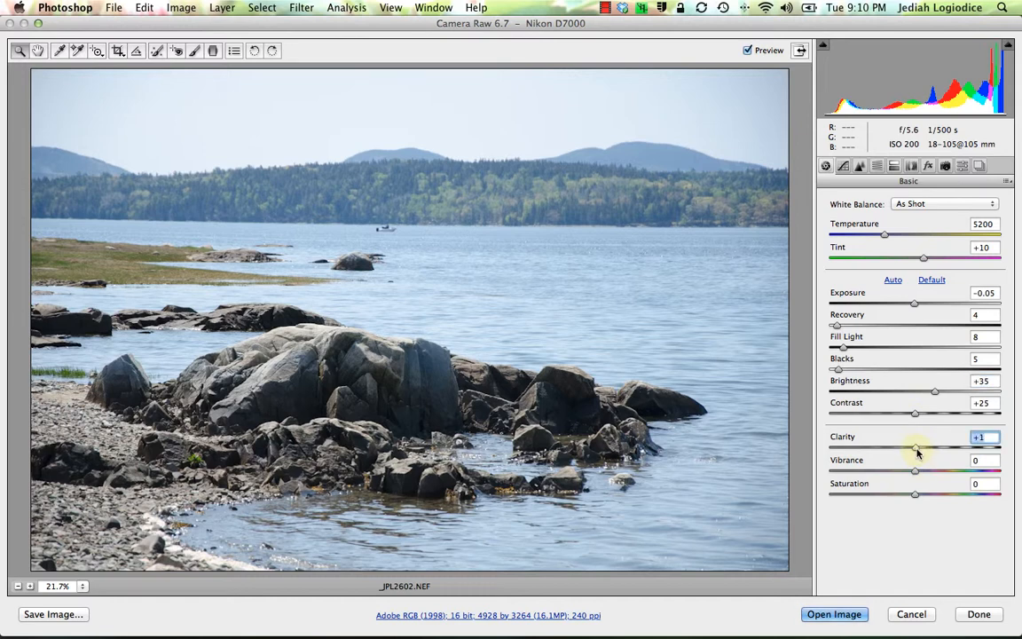
left_click_drag(917, 451, 924, 452)
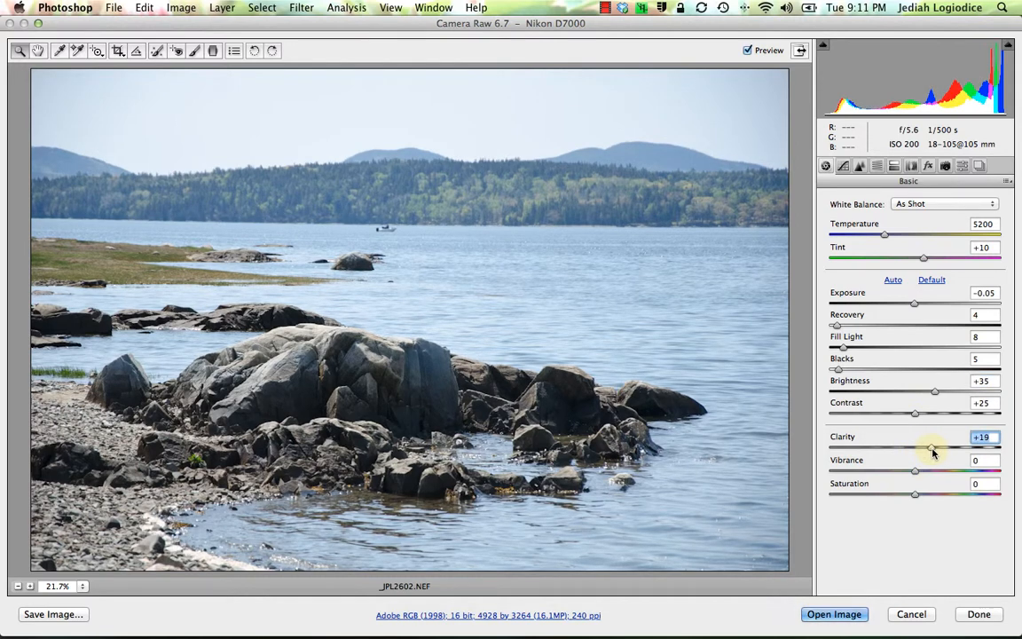
left_click_drag(932, 452, 922, 476)
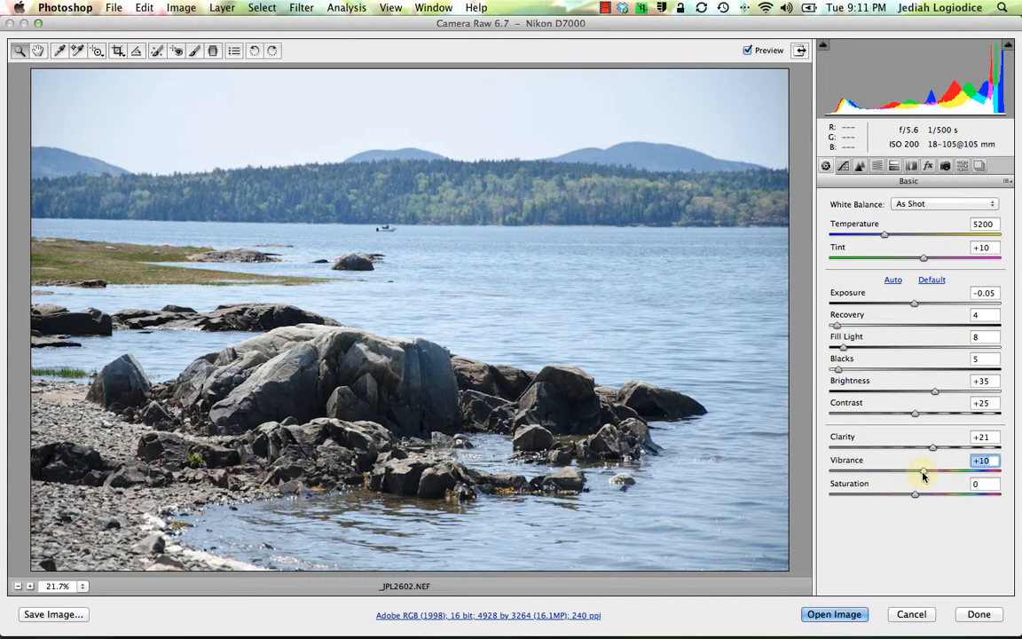
Set the sharpening Amount to 34 and Radius to 1.3, judging the effect on the large rock at 200%
left_click(857, 167)
left_click(331, 364)
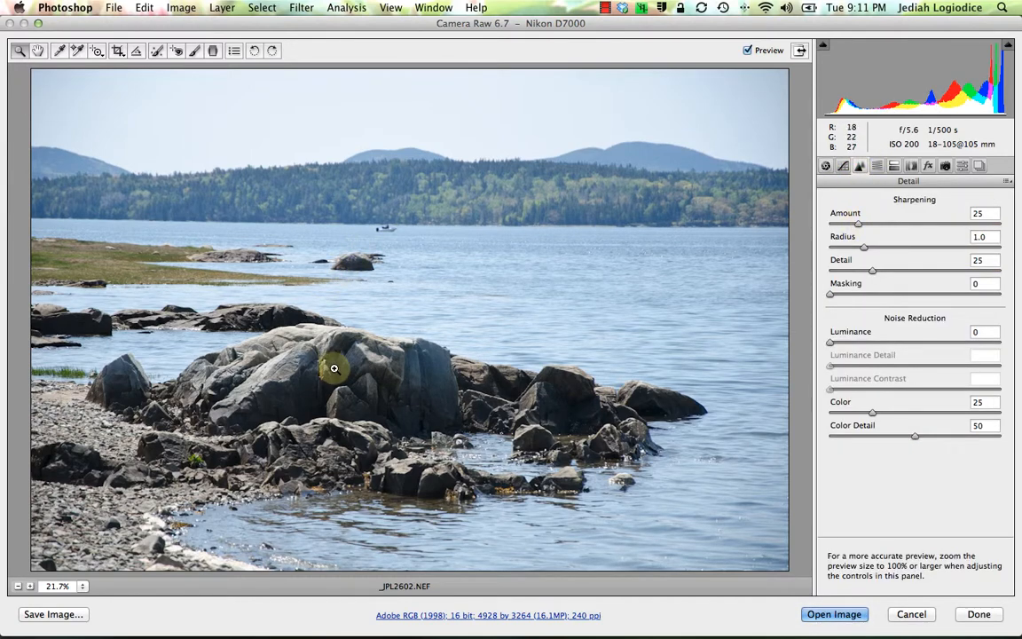
left_click(368, 365)
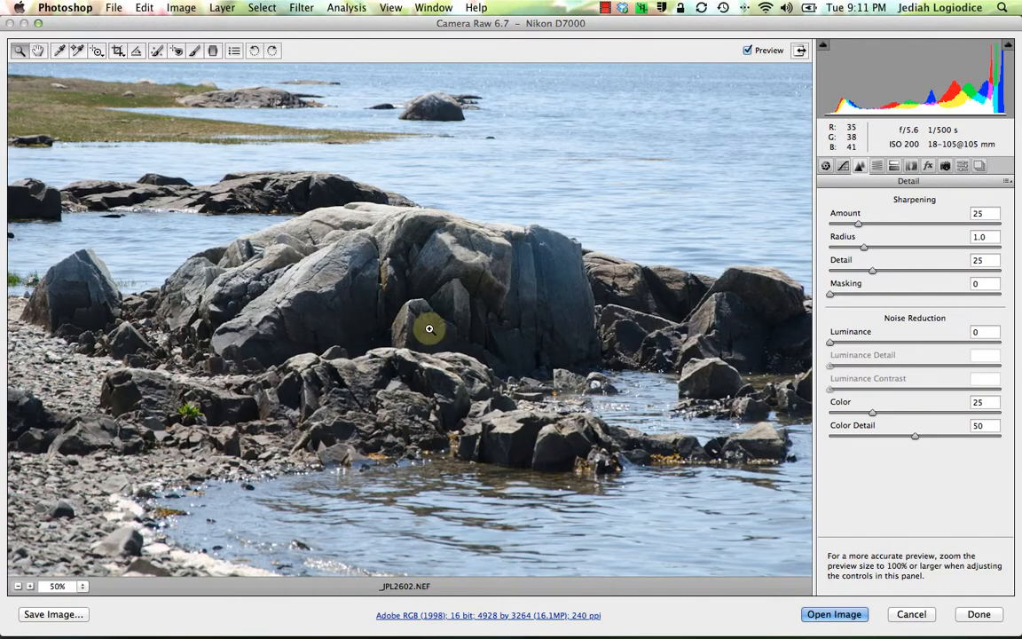
left_click(424, 326)
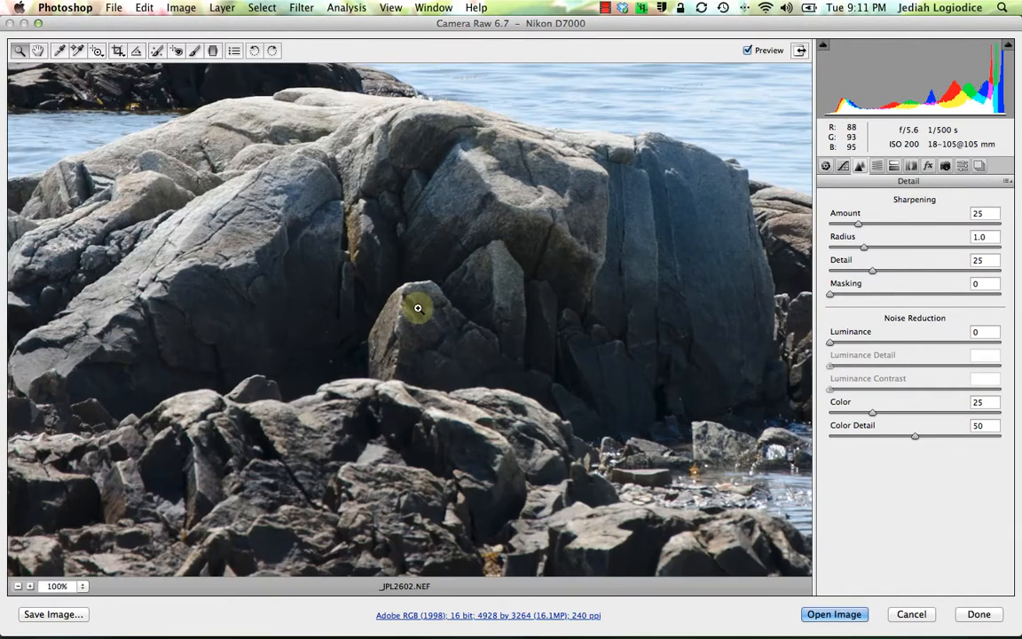
left_click(416, 310)
left_click(418, 321)
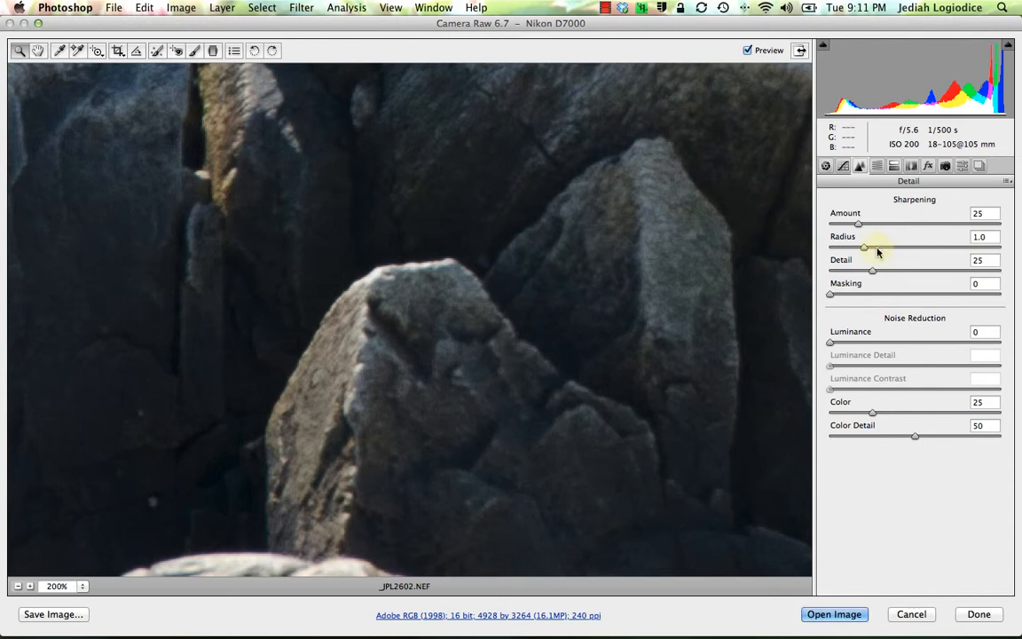
left_click(858, 224, "alt")
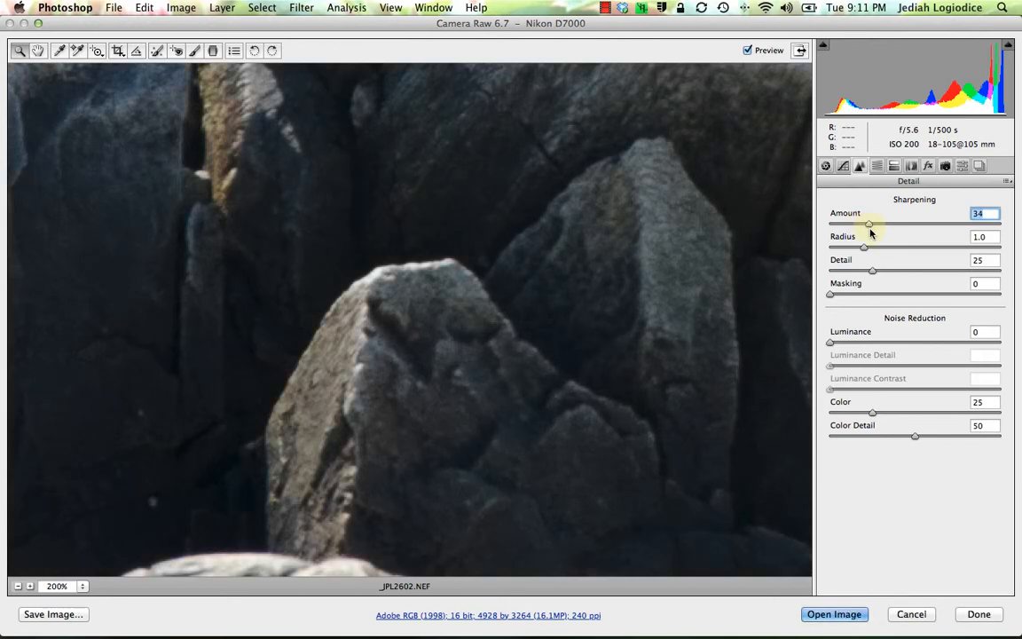
left_click(866, 250, "alt")
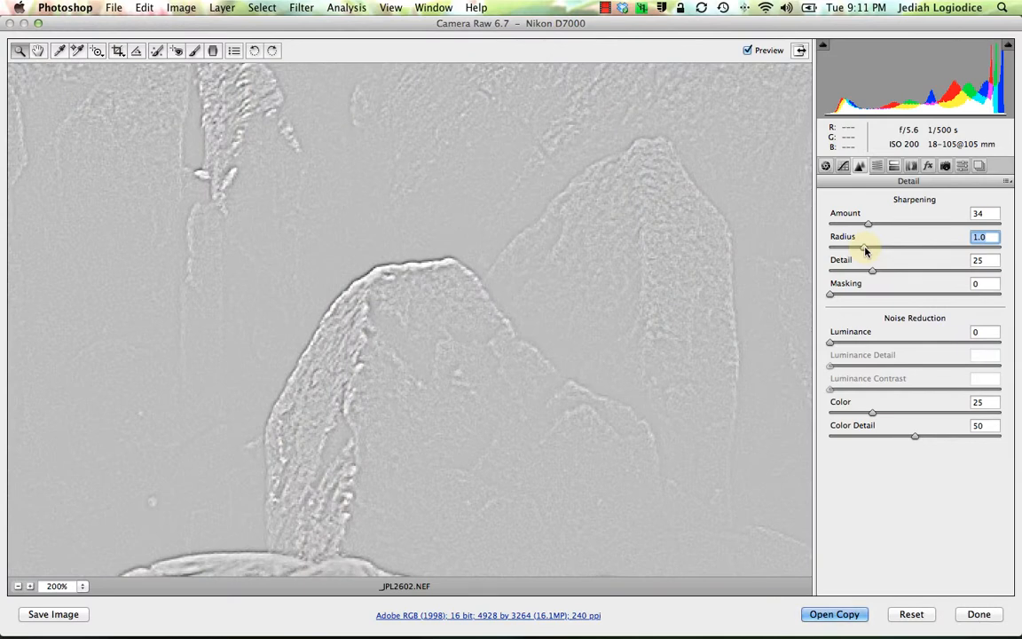
left_click_drag(866, 250, 886, 252)
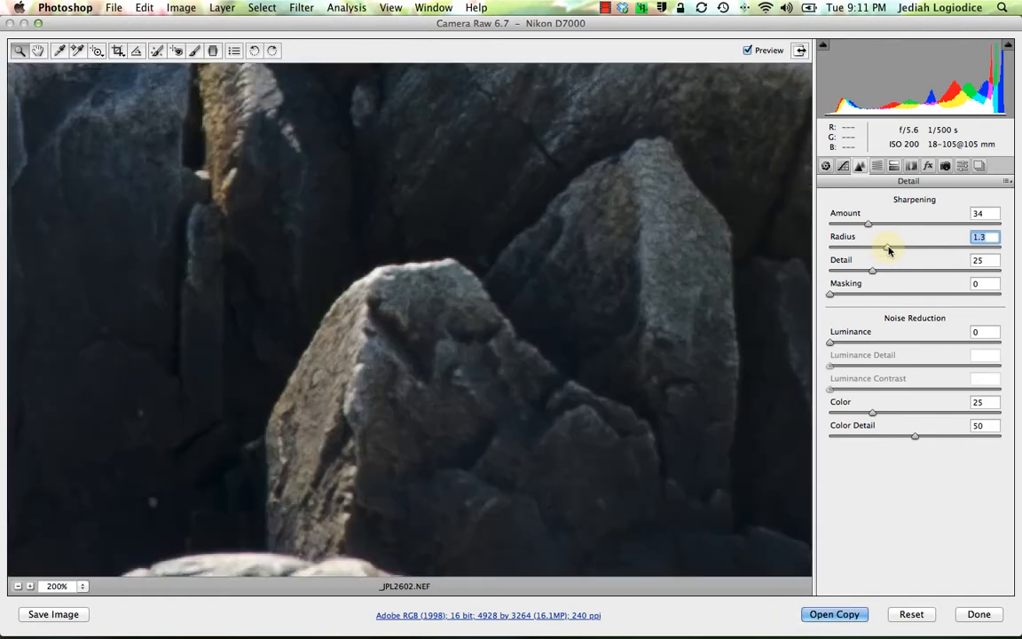
Set the sharpening Detail to 33 and Masking to 32, and compare the rock with and without the preview
left_click(873, 275, "alt")
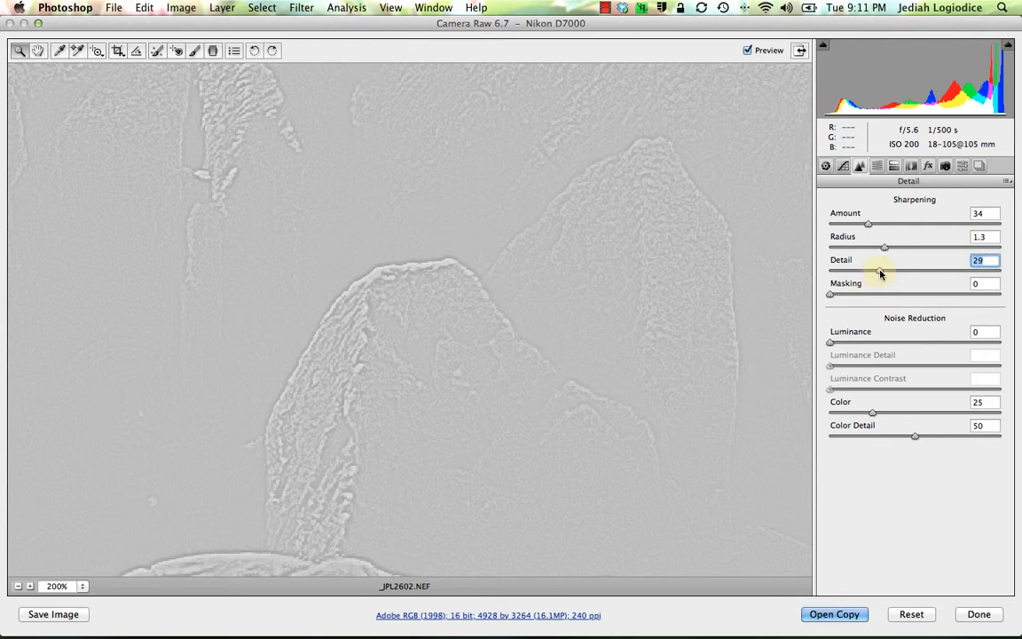
left_click_drag(887, 273, 886, 271)
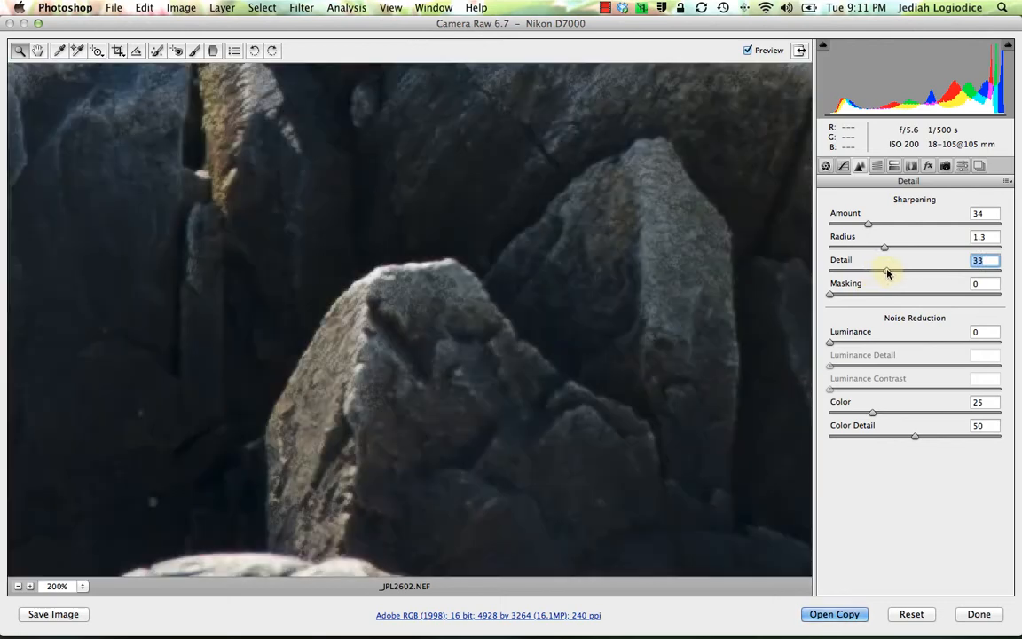
left_click_drag(830, 297, 885, 293)
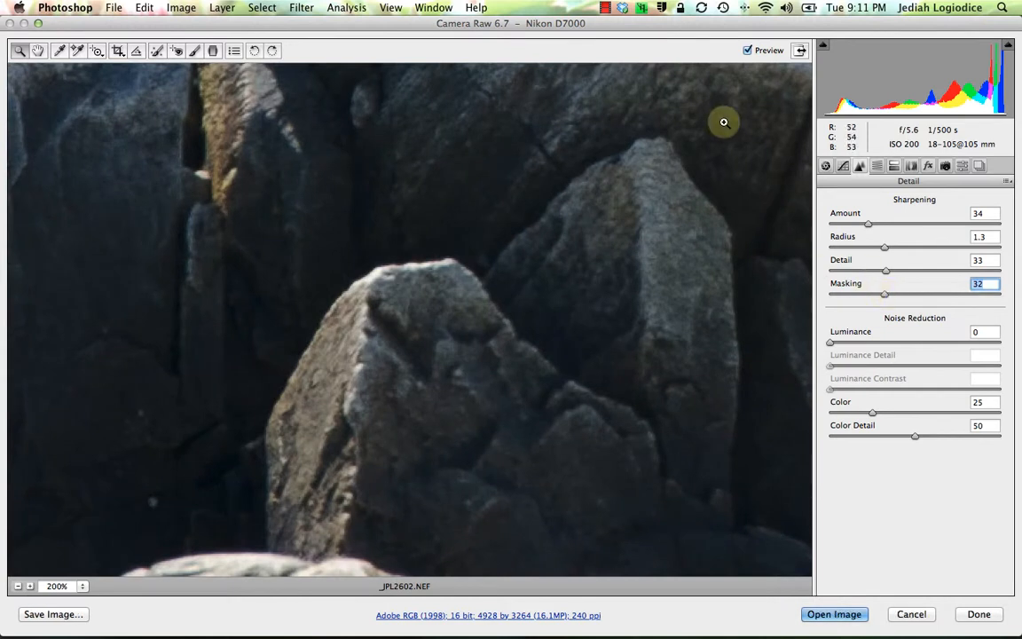
left_click(747, 52)
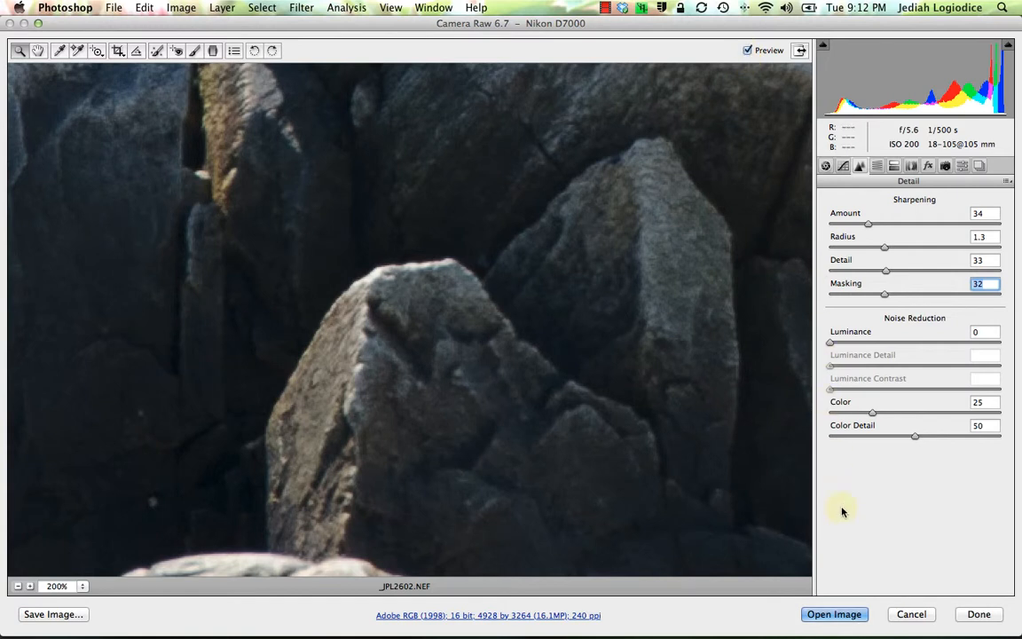
Enable lens profile corrections with the Default setup, comparing the whole photo with the correction on and off
left_click(910, 167)
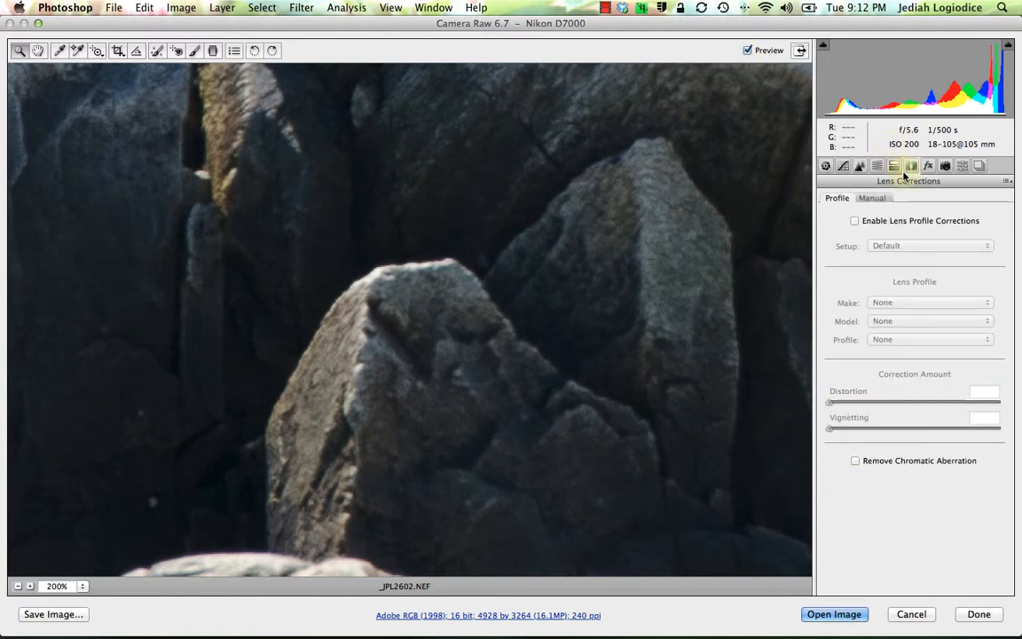
left_click(18, 586)
left_click(18, 586)
left_click(18, 586)
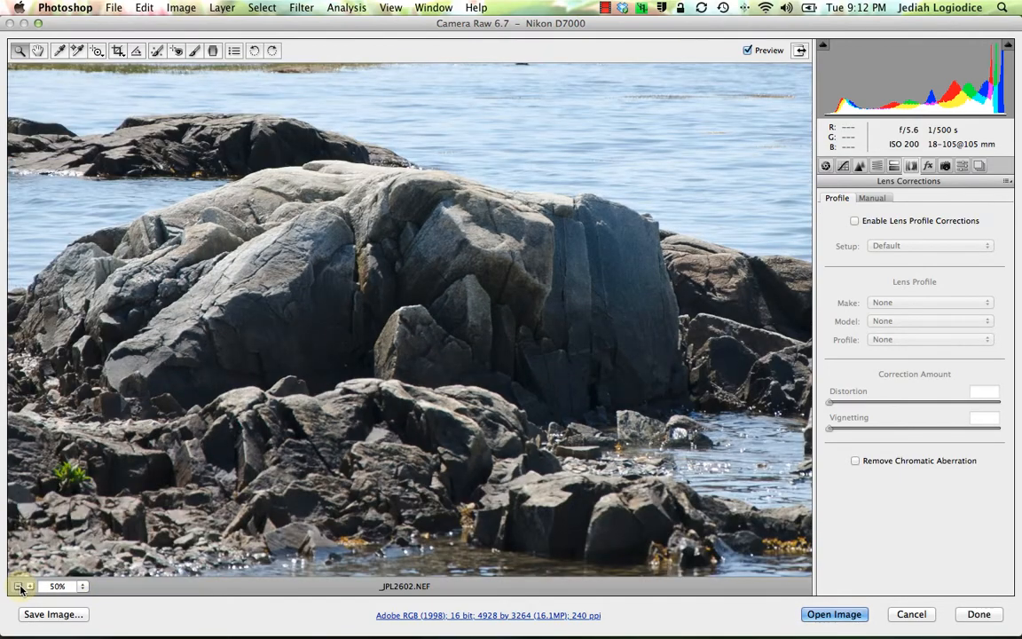
left_click(18, 585)
left_click(18, 586)
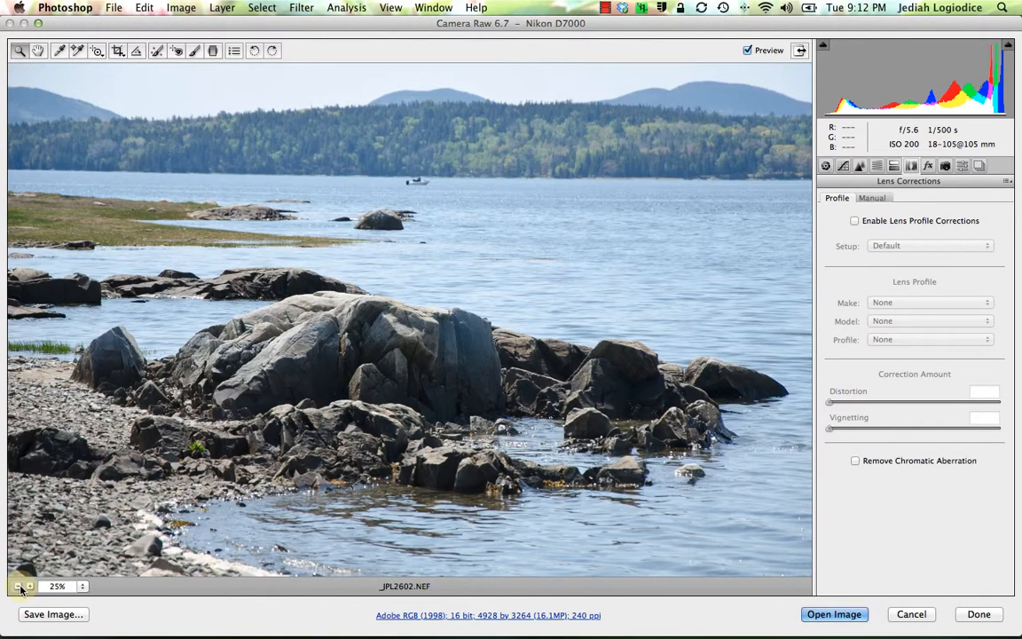
left_click(854, 221)
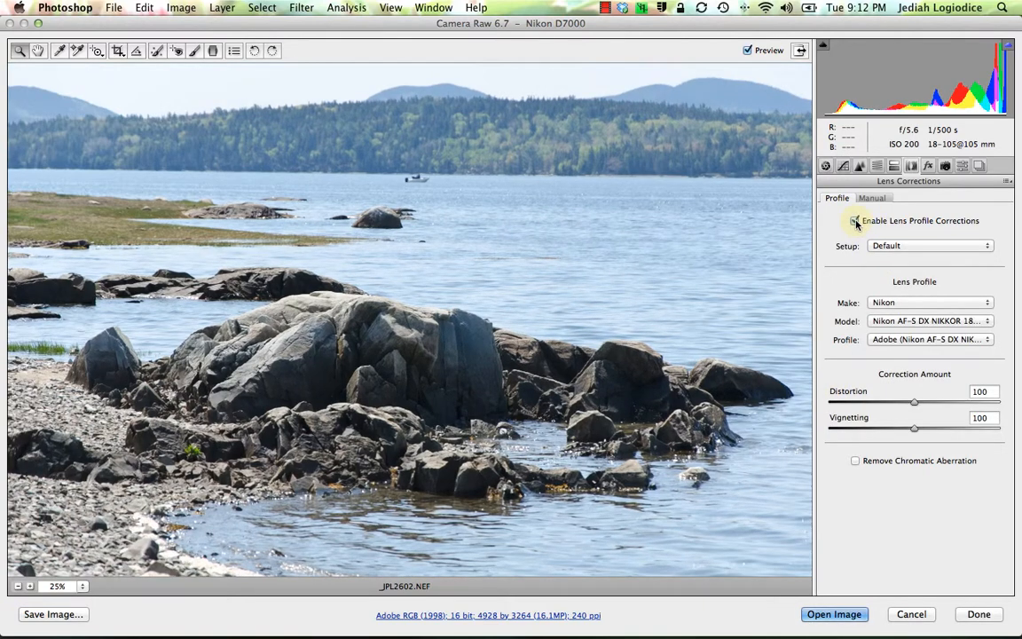
left_click(854, 221)
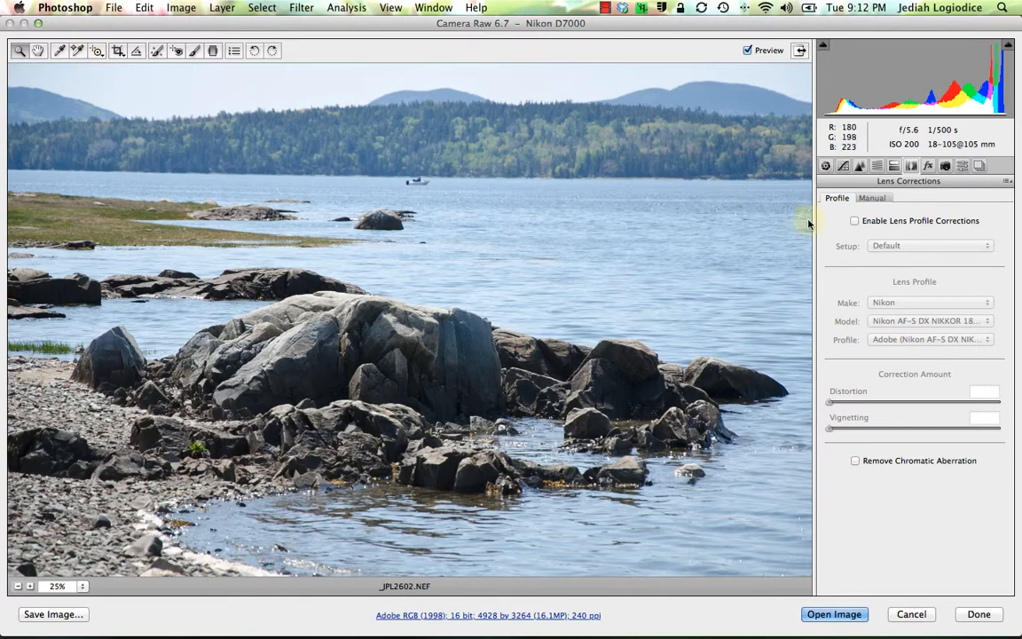
left_click(854, 220)
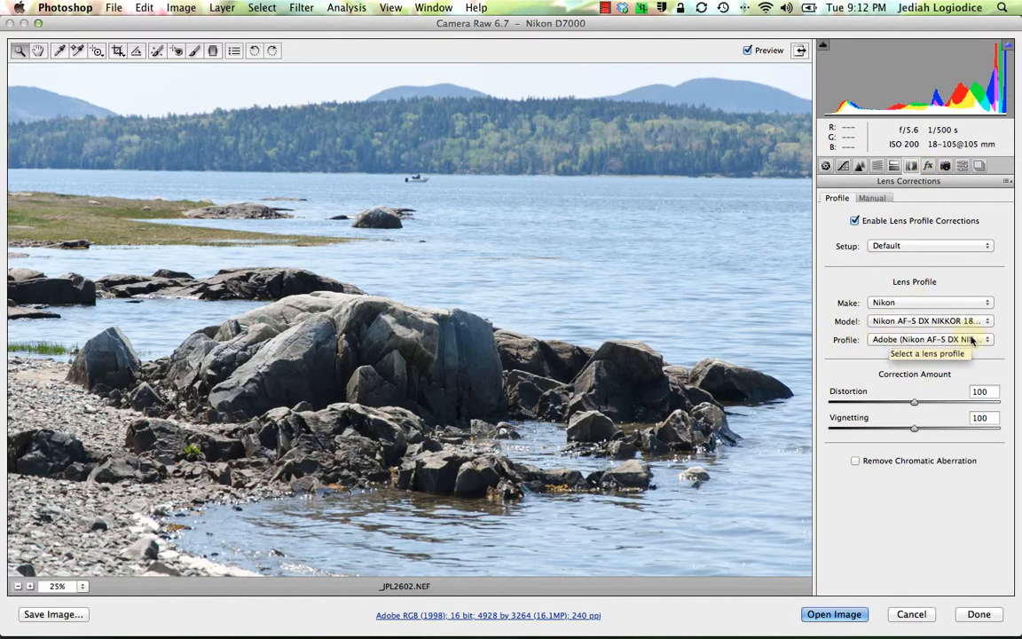
Look through the Effects and Camera Calibration settings, and open the developed image in the main Photoshop editor
left_click(928, 166)
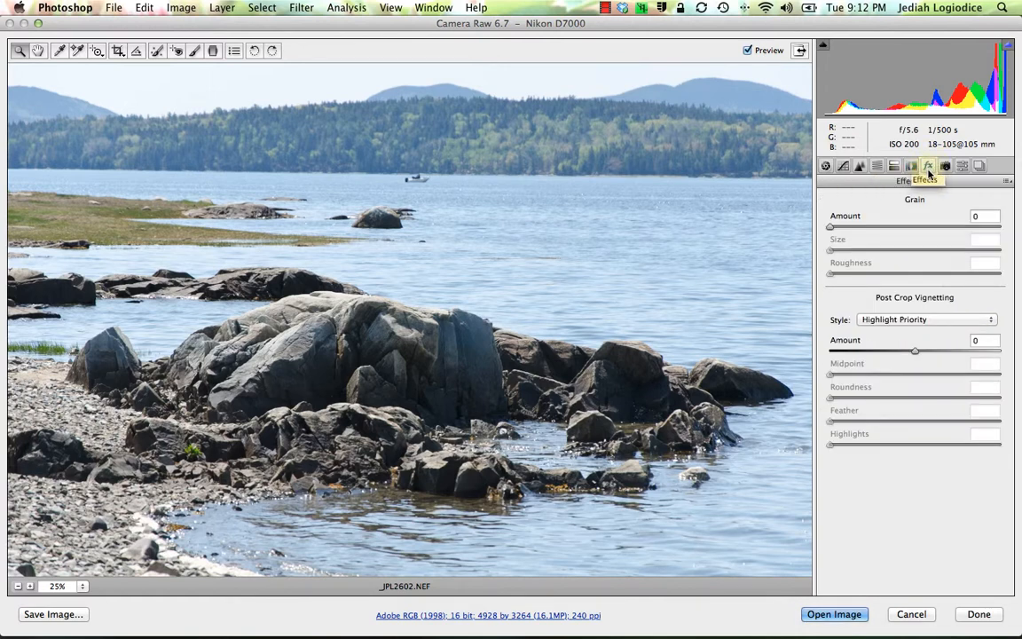
left_click(945, 166)
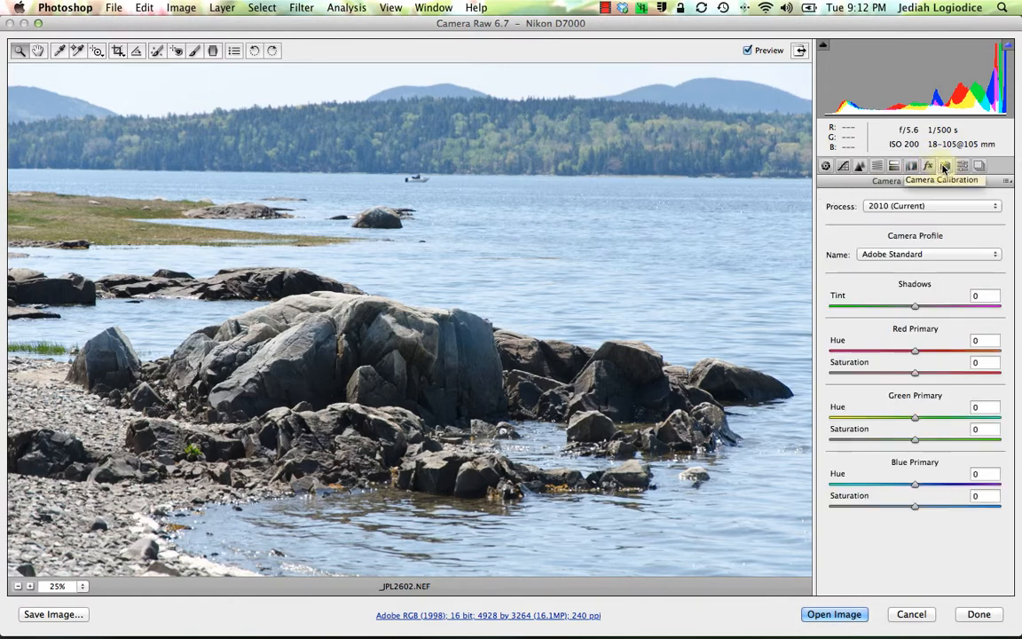
left_click(832, 614)
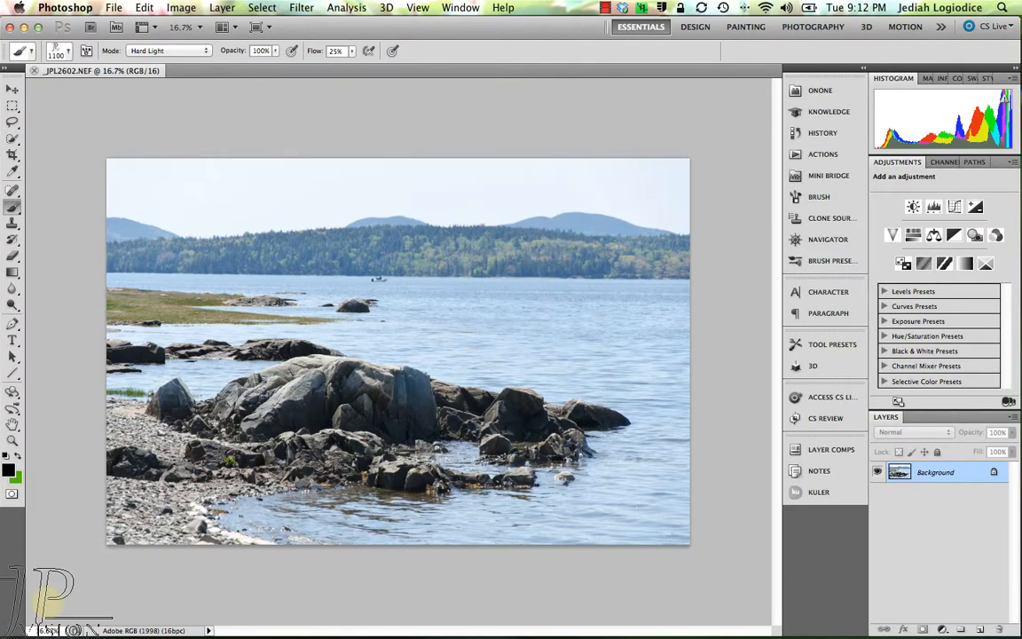
Add a Curves adjustment layer above the Background layer
left_click(13, 440)
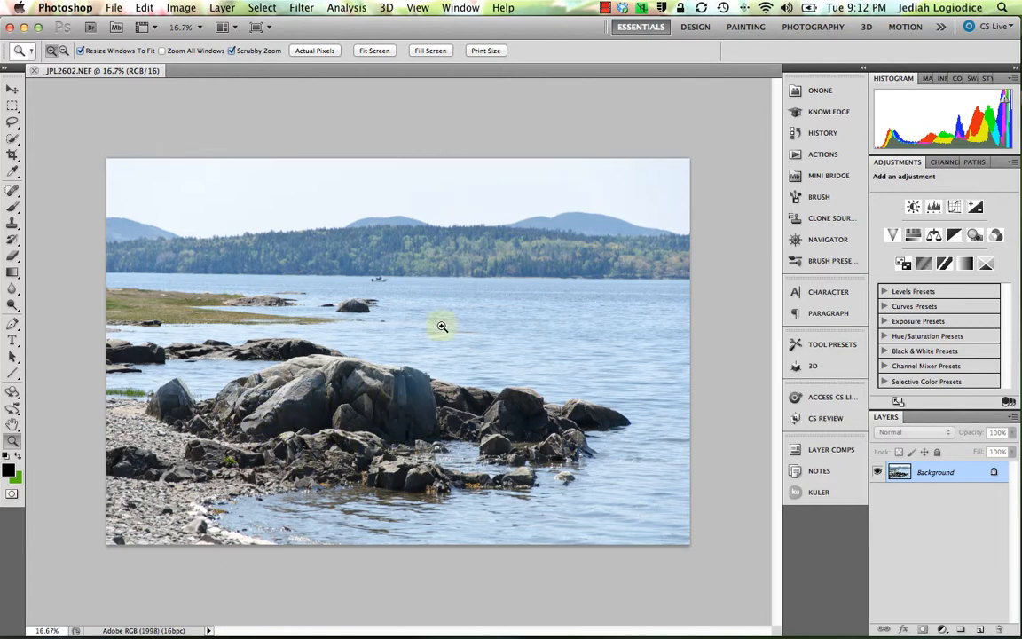
left_click(415, 330)
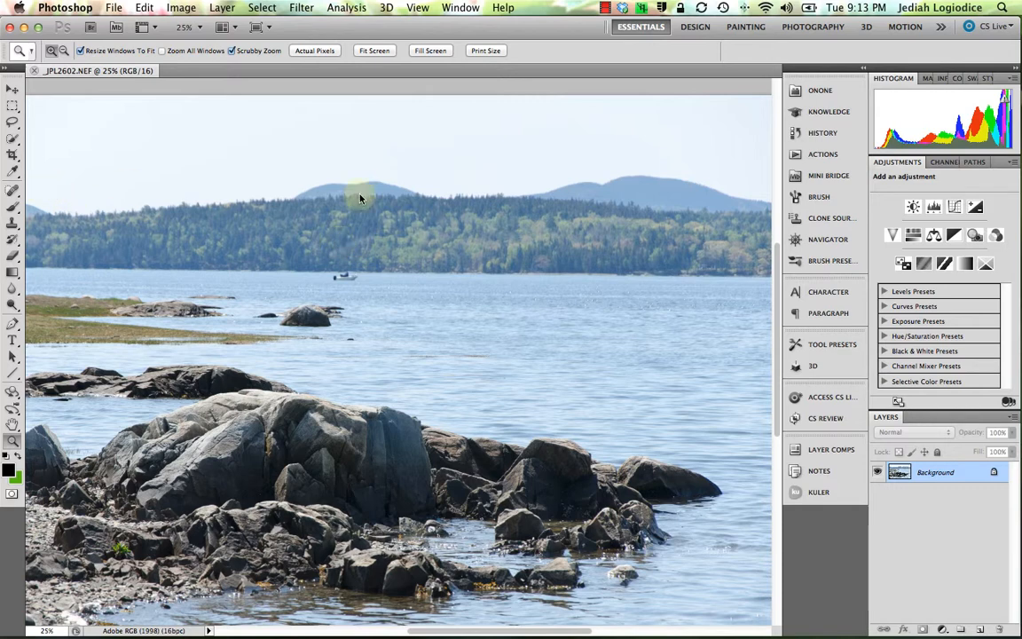
left_click(954, 207)
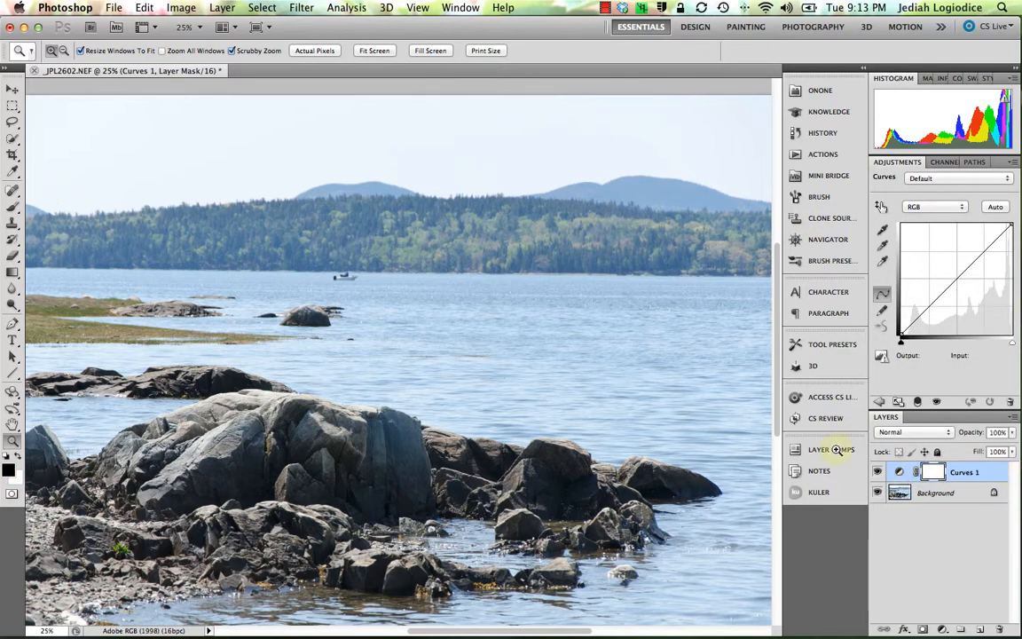
scroll(168, 376, "up", 1)
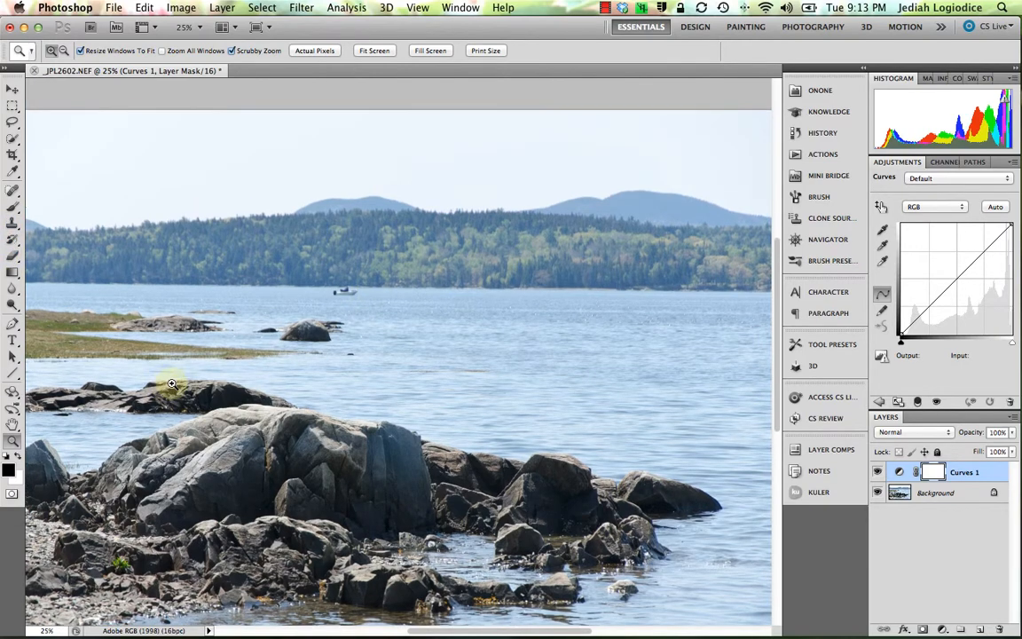
scroll(286, 397, "left", 5)
scroll(284, 394, "right", 3)
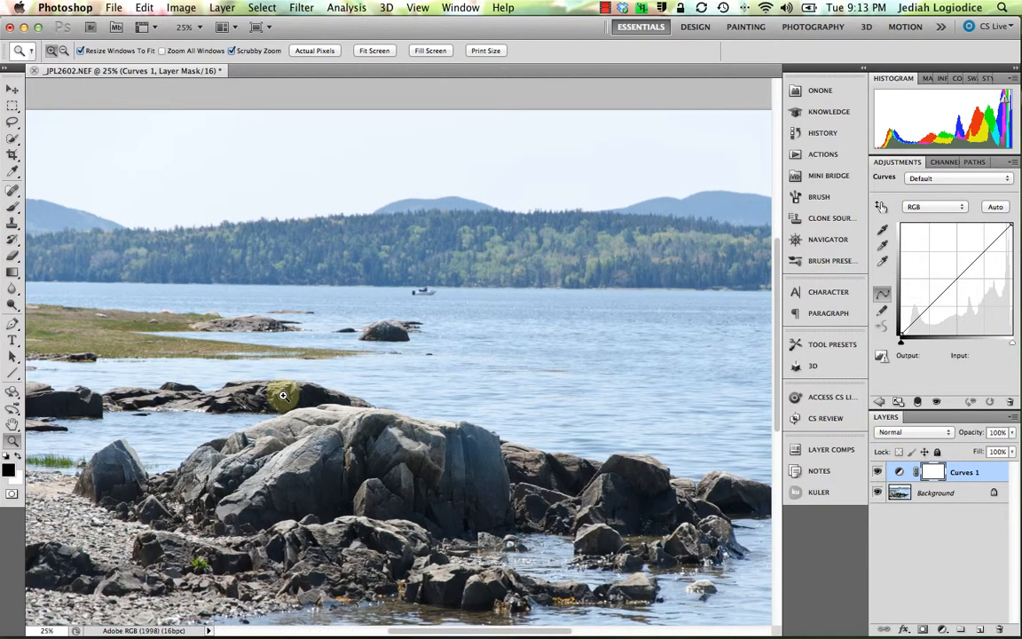
scroll(283, 396, "down", 4)
scroll(283, 396, "up", 3)
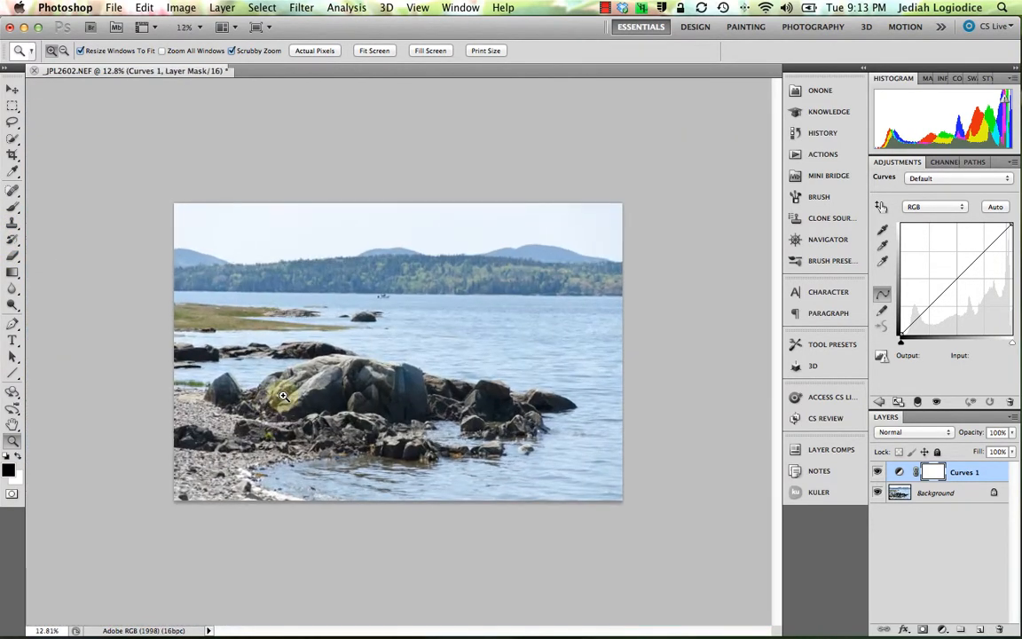
scroll(283, 395, "up", 1)
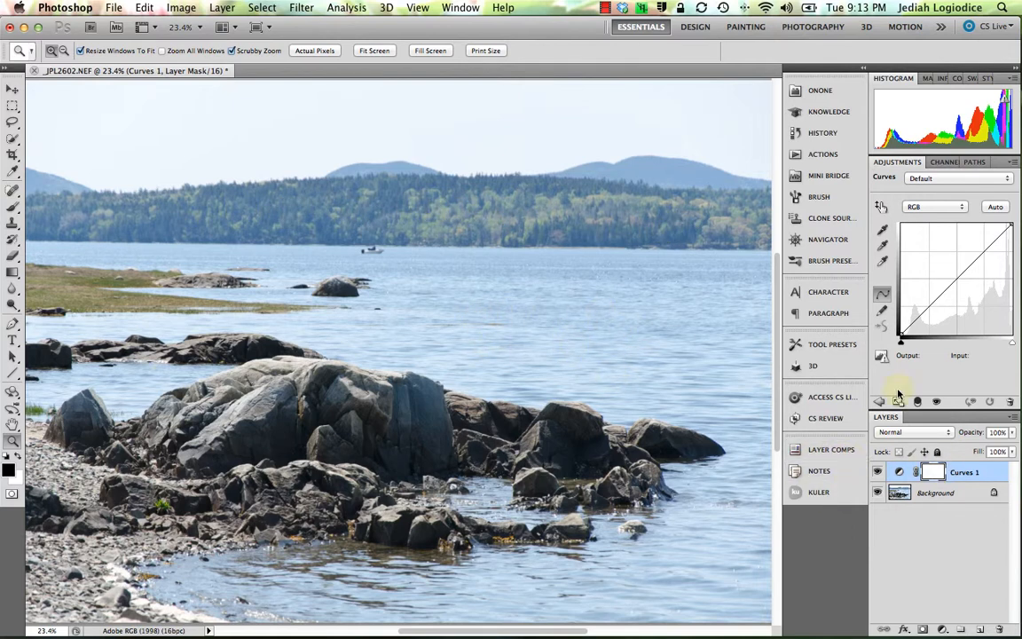
Place three Color Sampler points on the water above the large rock, covering a bright, a medium and a dark ripple
left_click(881, 207)
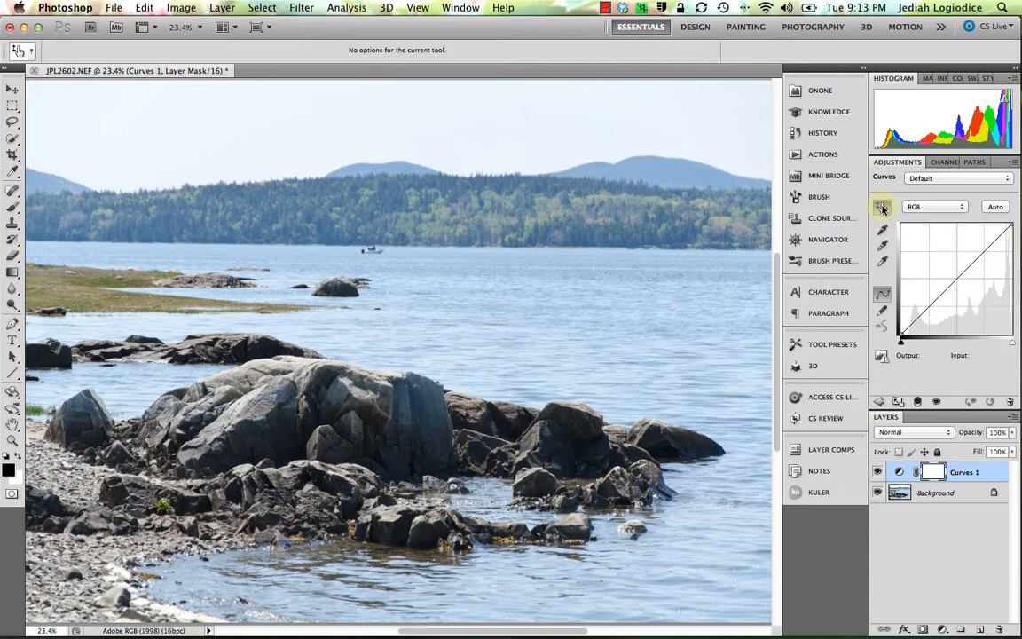
left_click(10, 172)
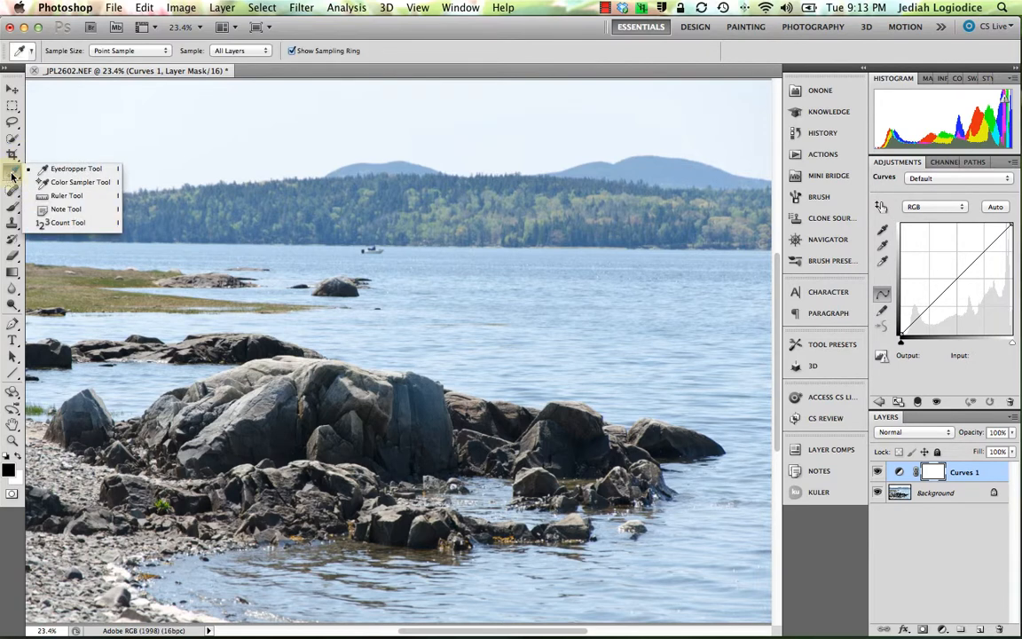
left_click(80, 180)
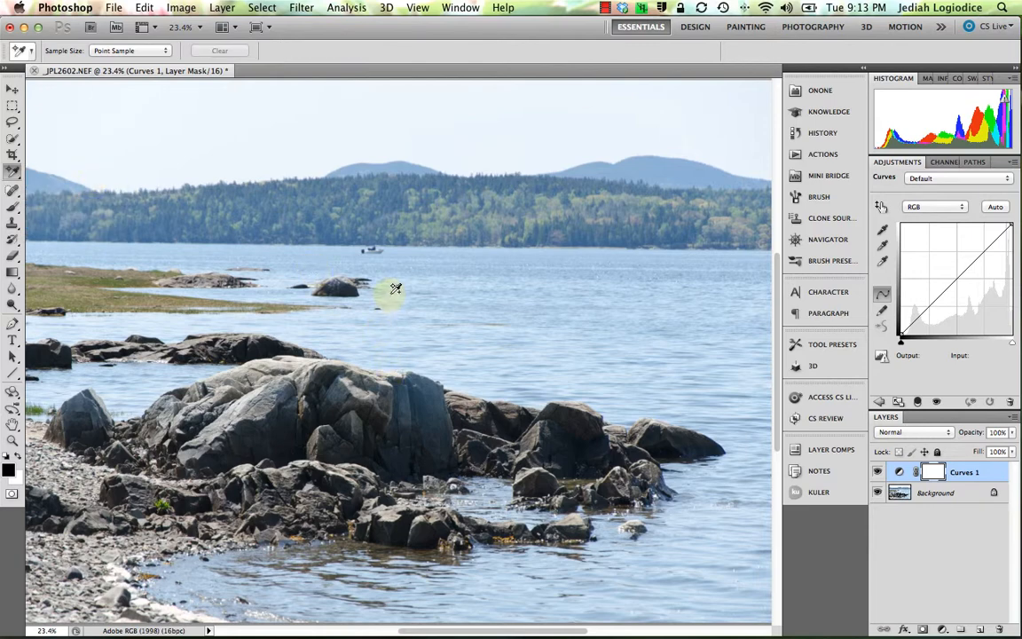
scroll(395, 288, "up", 6)
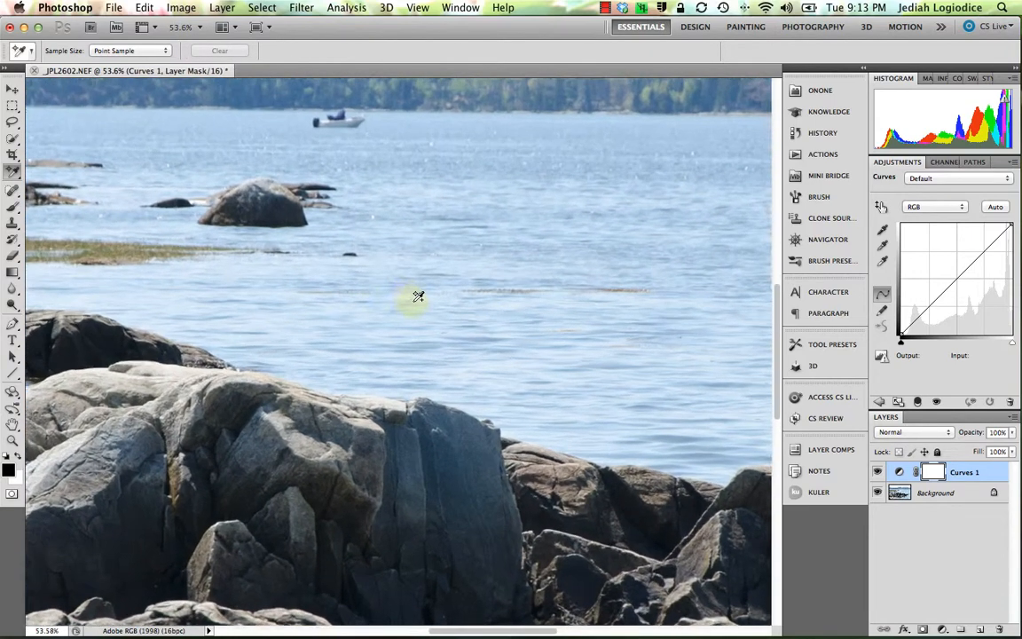
scroll(445, 296, "up", 5)
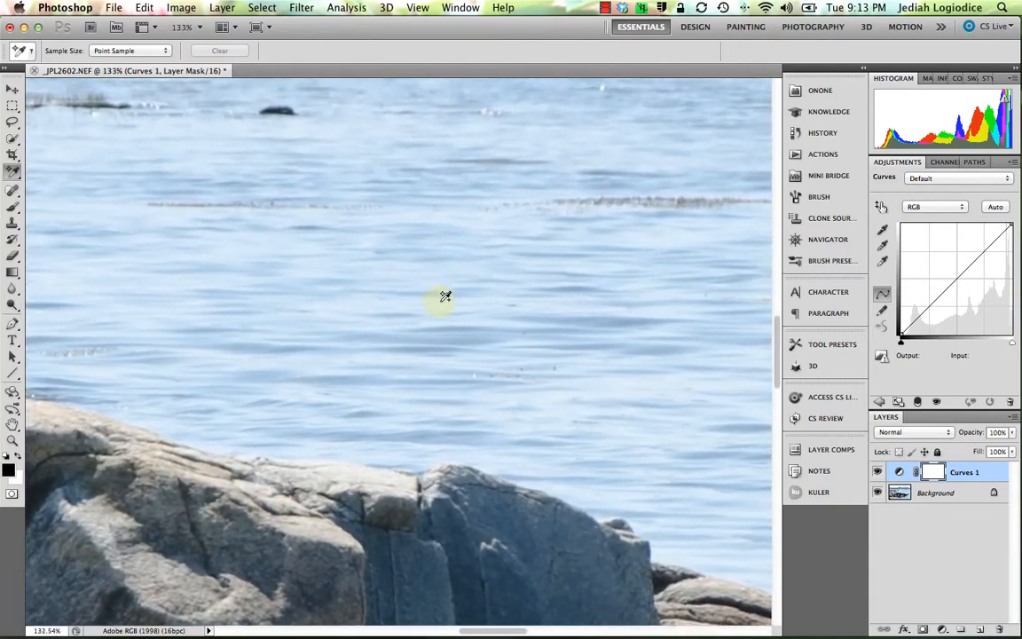
scroll(445, 296, "down", 7)
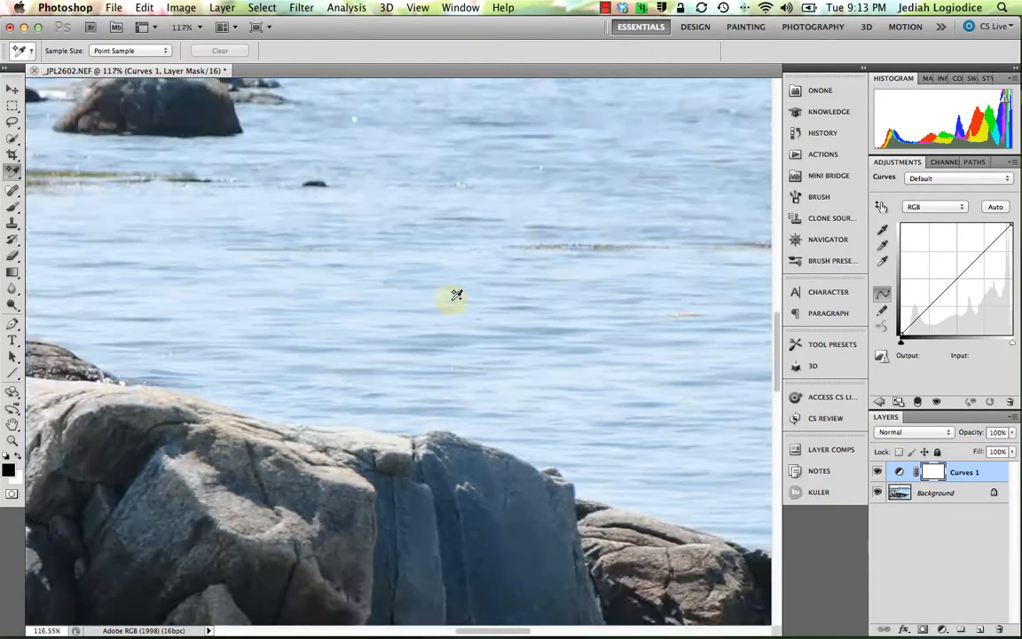
scroll(456, 294, "up", 4)
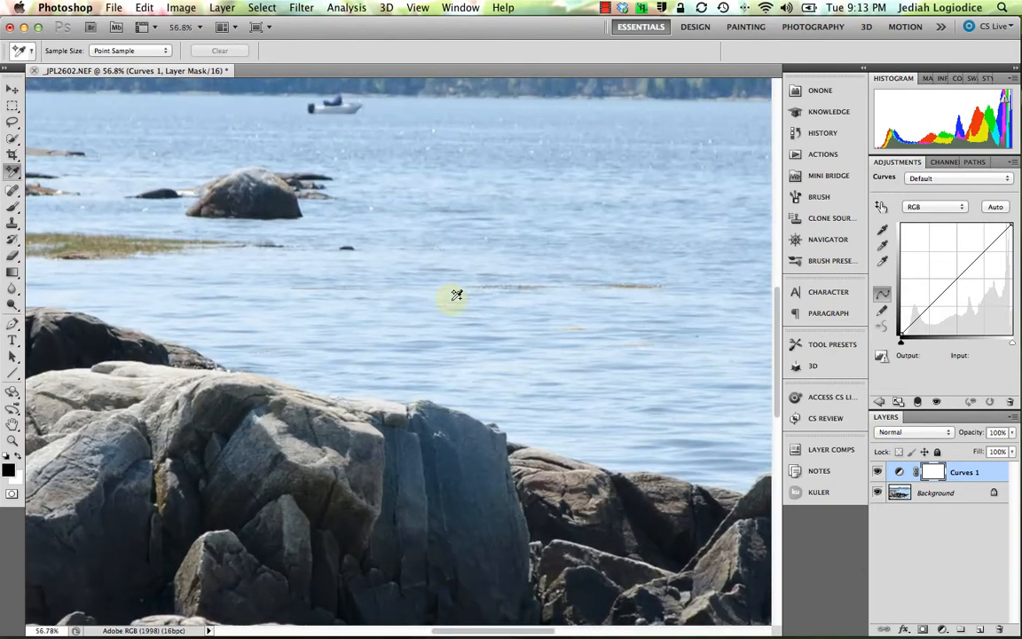
scroll(456, 294, "down", 1)
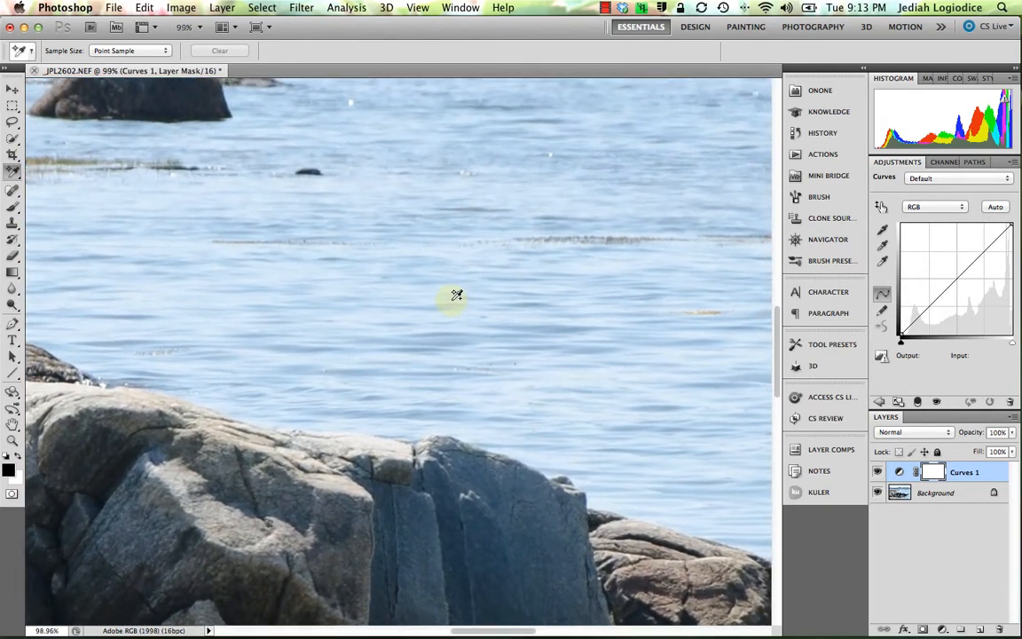
scroll(456, 295, "down", 2)
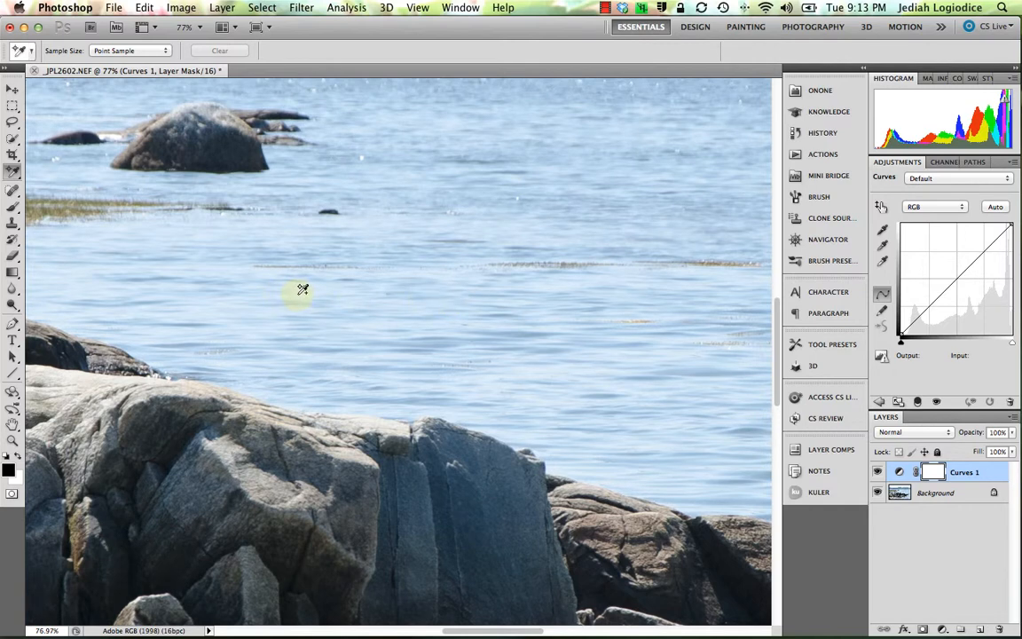
left_click(298, 295)
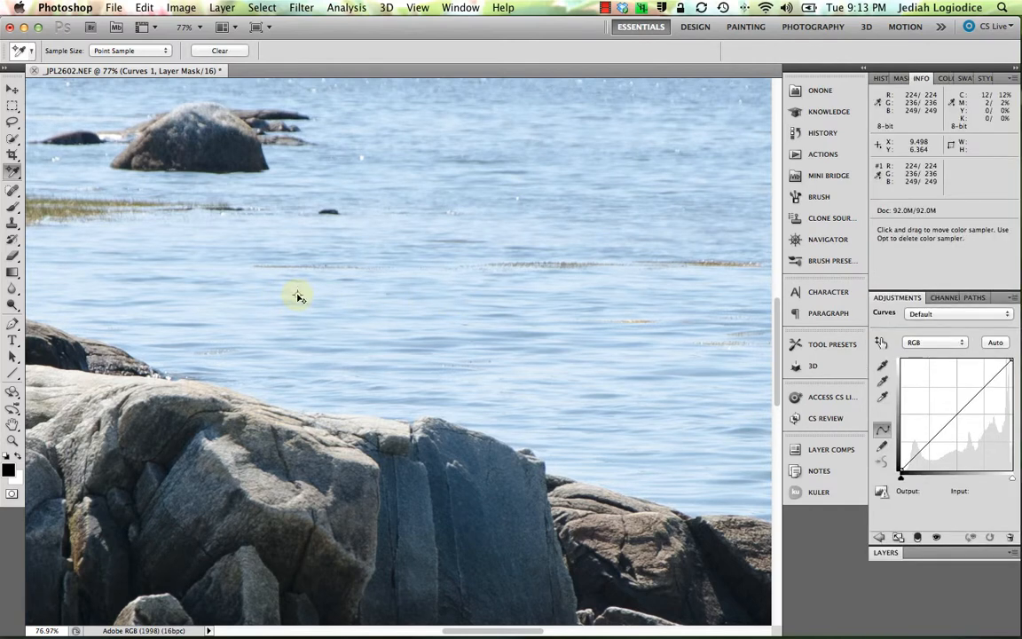
left_click(352, 296)
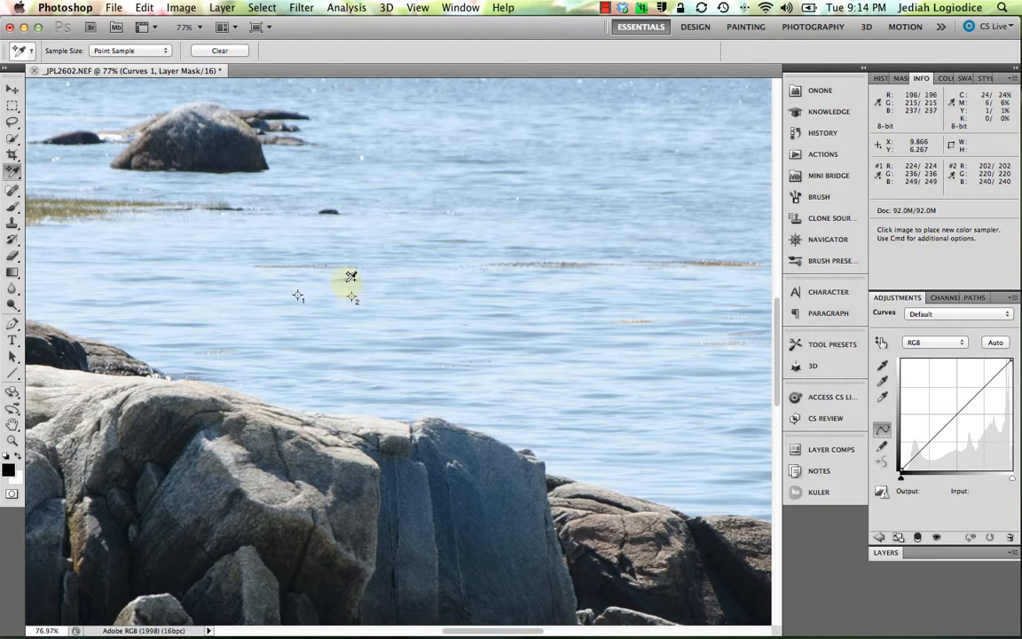
left_click(350, 282)
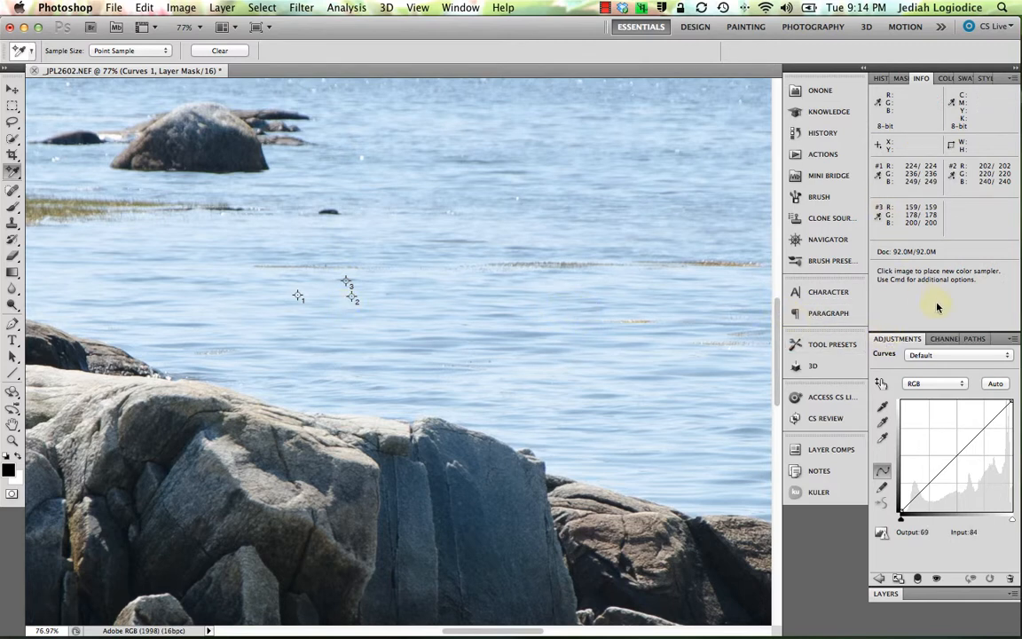
With the on-image Curves adjustment tool active, add a point for each of the three samplers to the Red, Green and Blue curves
left_click(881, 384)
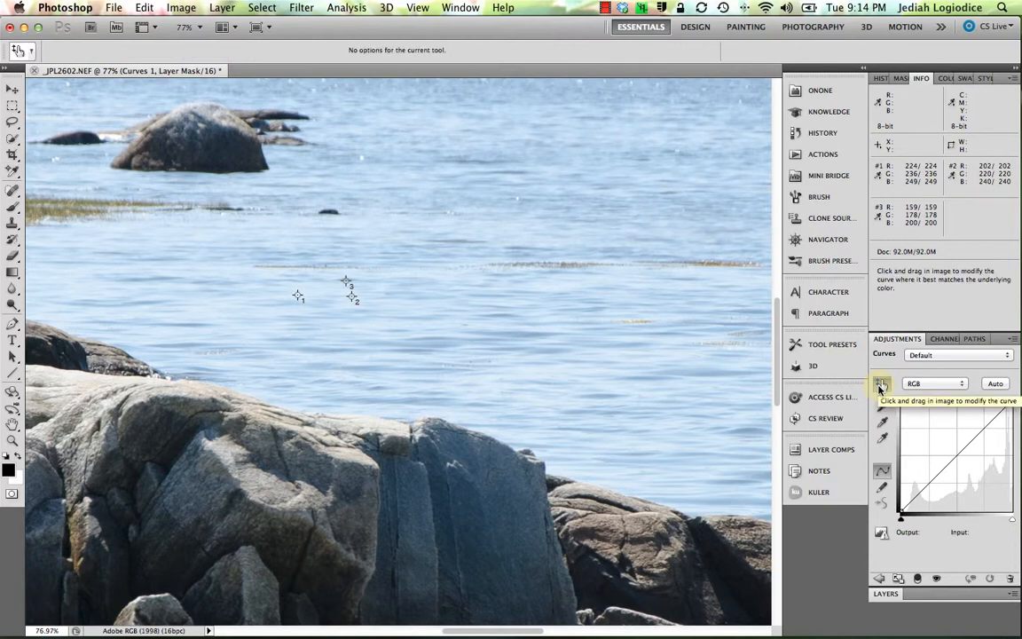
key("super+plus")
key("super+plus")
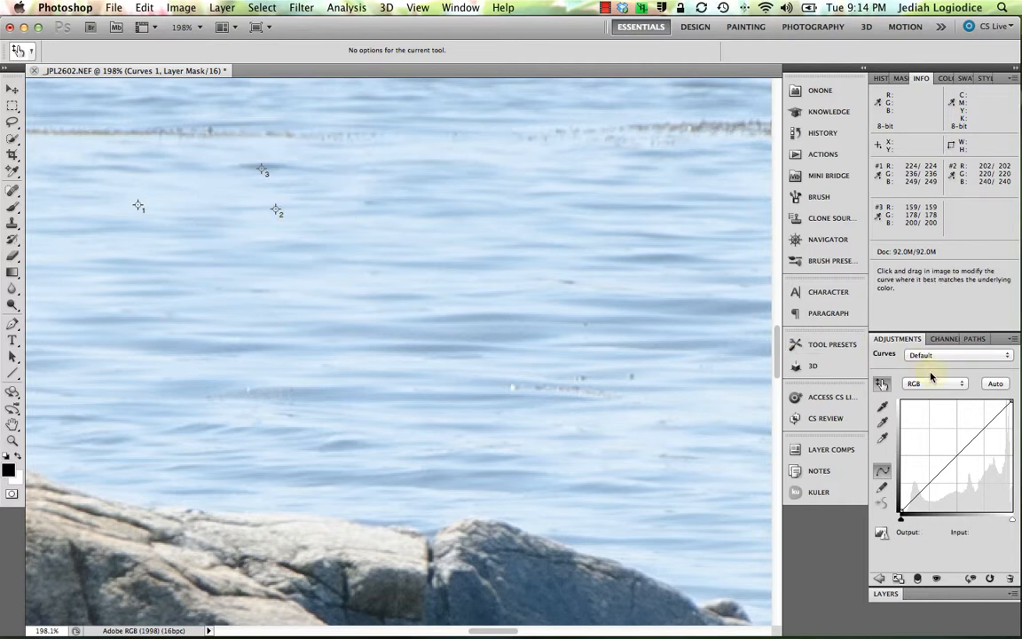
Check the points on the Red, Green and Blue curves one channel at a time, ending on the Red channel
left_click(955, 385)
left_click(950, 394)
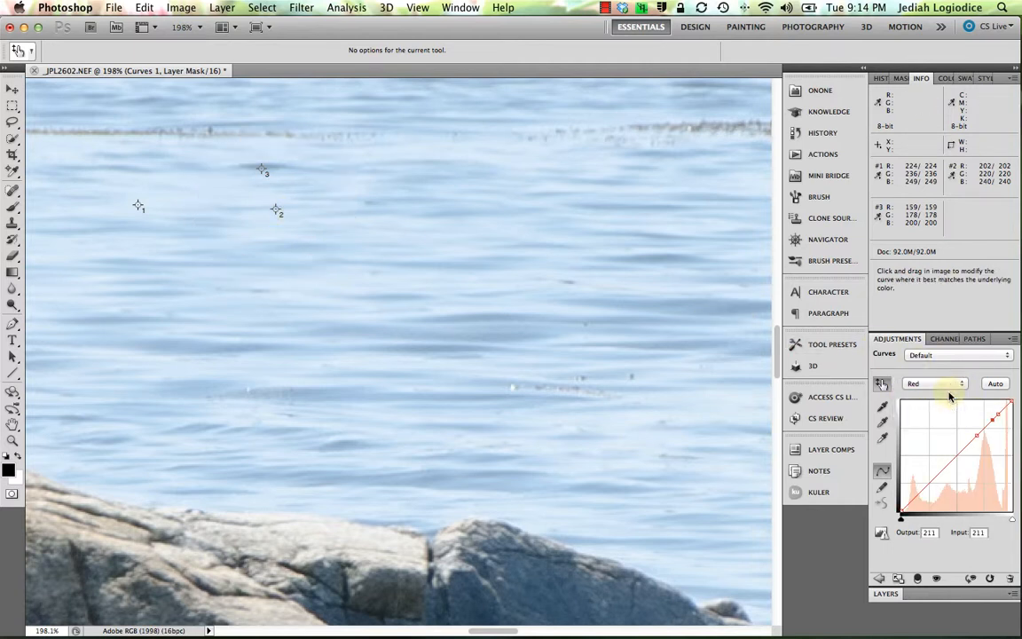
left_click(940, 384)
left_click(934, 393)
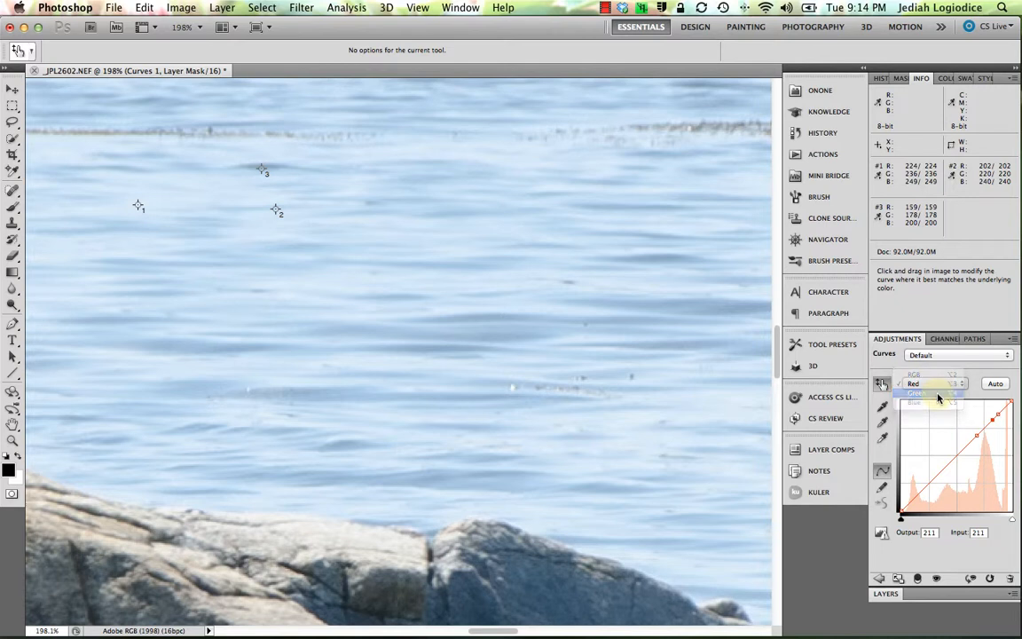
left_click(931, 387)
left_click(930, 395)
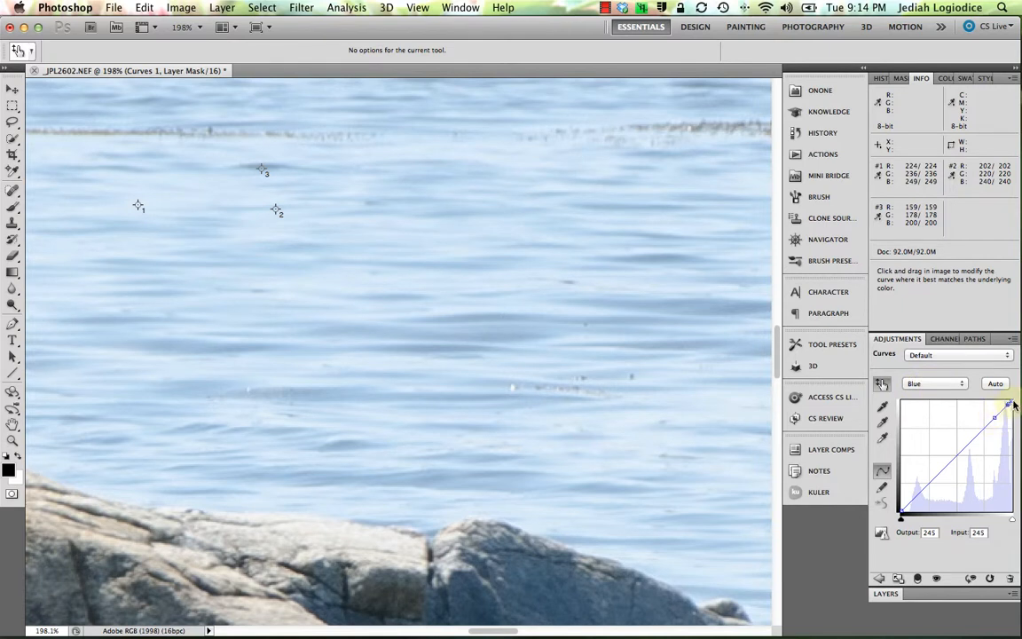
left_click(937, 387)
left_click(922, 375)
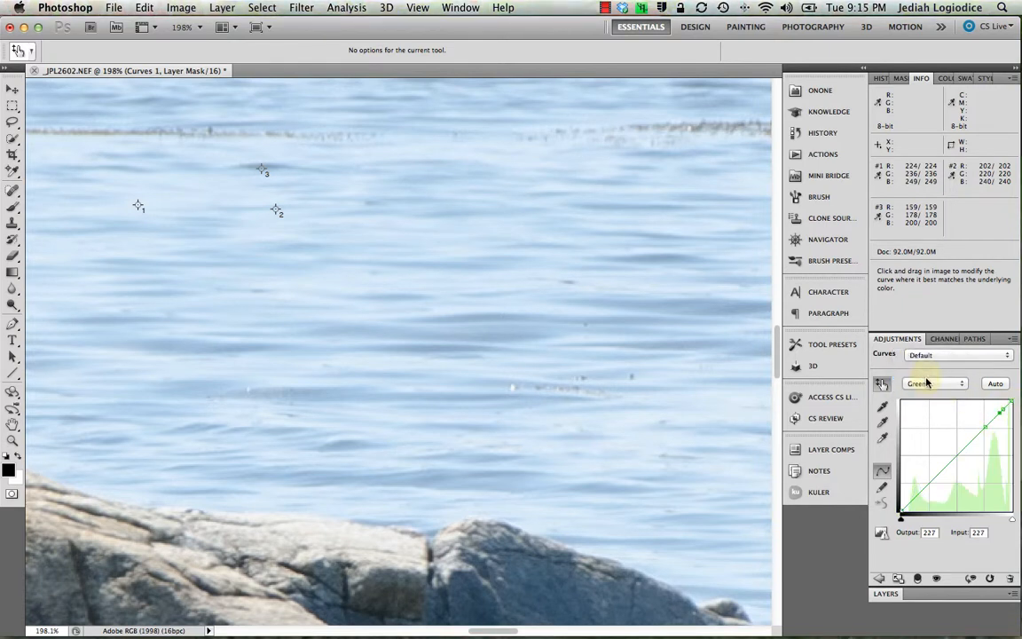
left_click(925, 387)
left_click(919, 374)
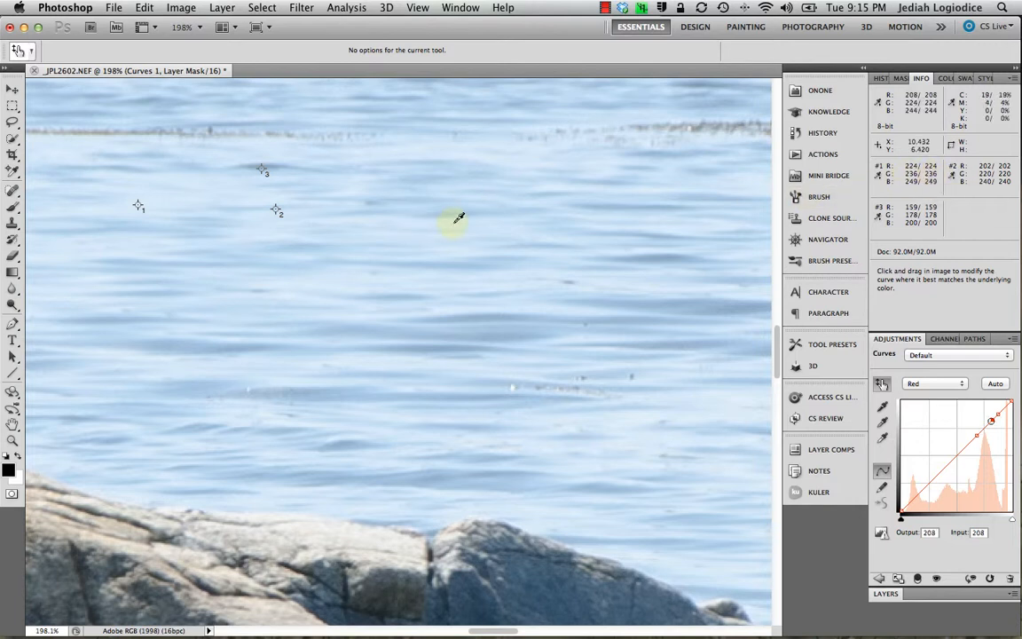
Raise the Red curve from sampler 1 on the photo until its red value matches its green value of 236
left_click(882, 384)
left_click(884, 386)
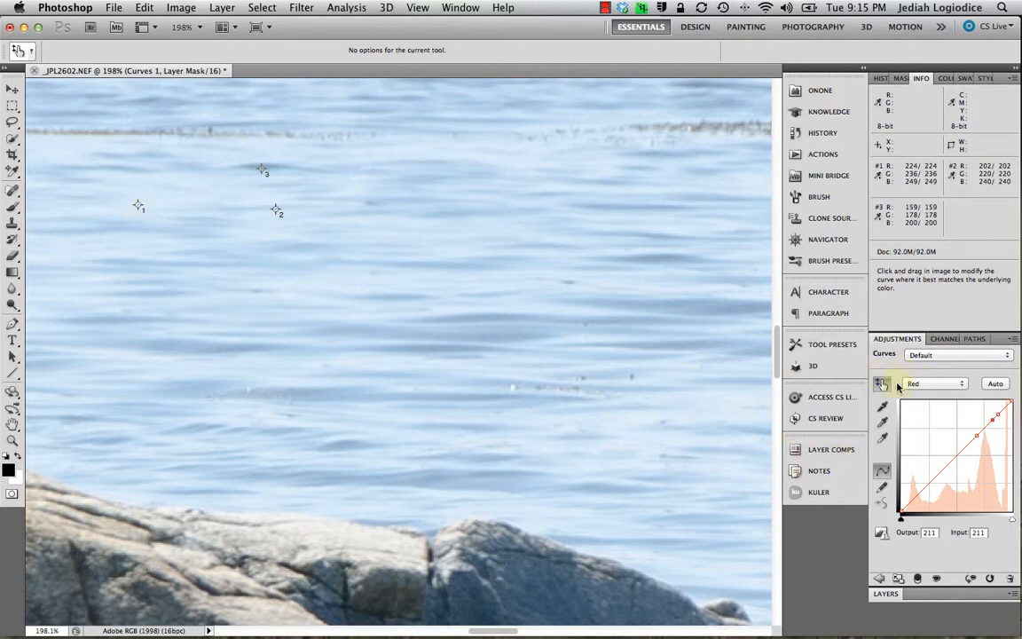
left_click(141, 200)
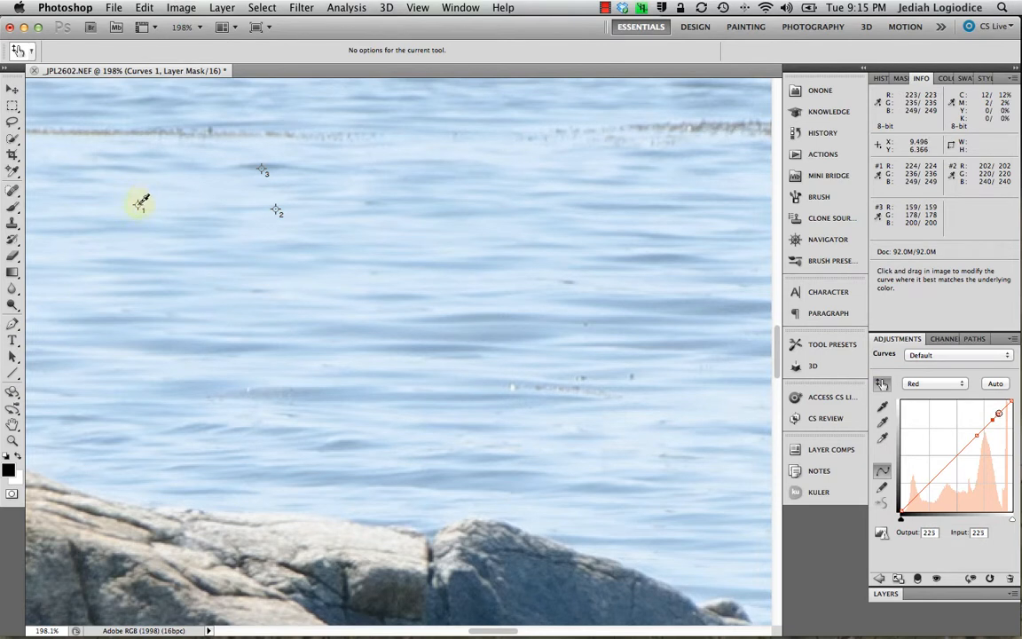
left_click(138, 205)
left_click_drag(141, 205, 139, 198)
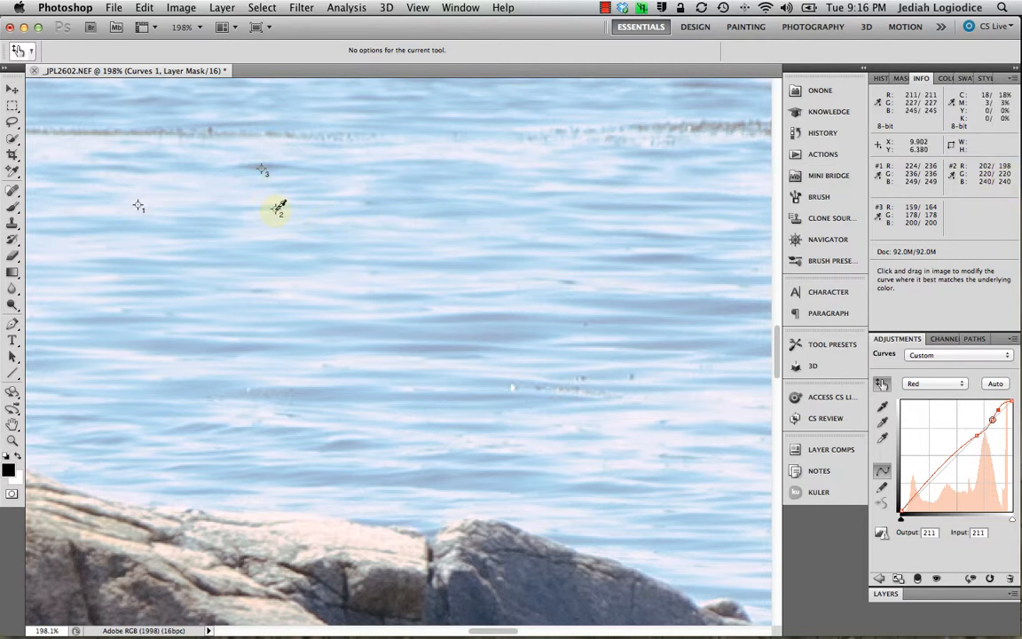
Raise the Red curve at sampler 2 to a red value of 220 and at sampler 3 to 178
left_click_drag(279, 209, 278, 198)
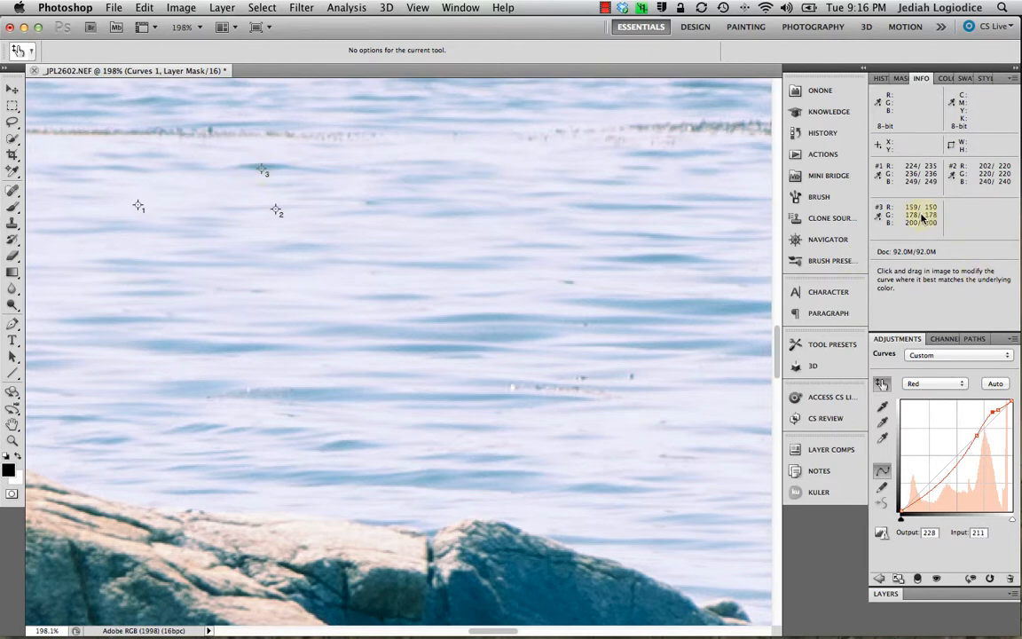
left_click(255, 169)
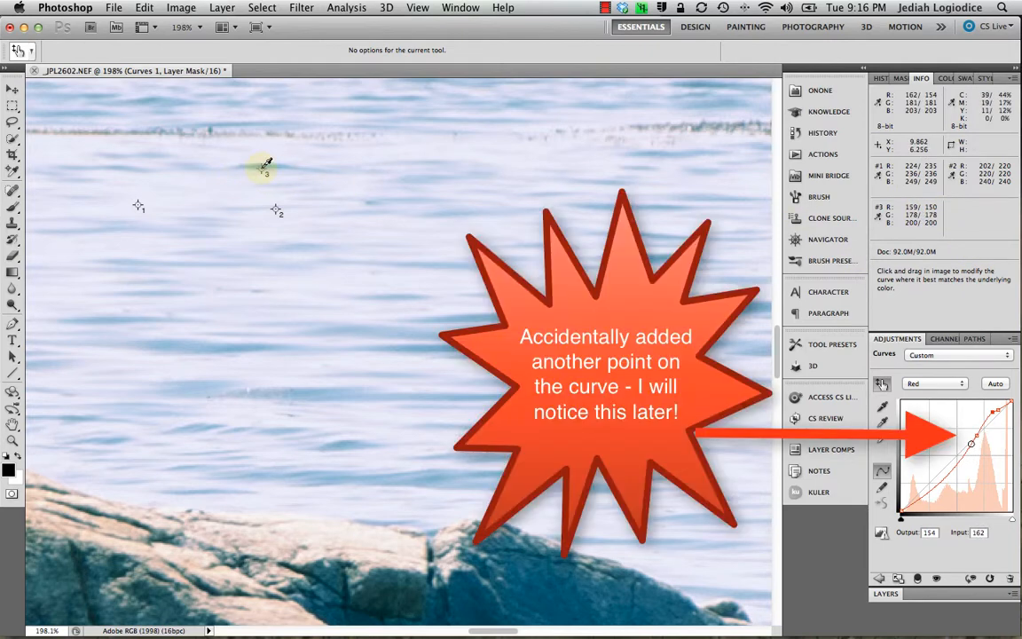
left_click_drag(262, 170, 268, 143)
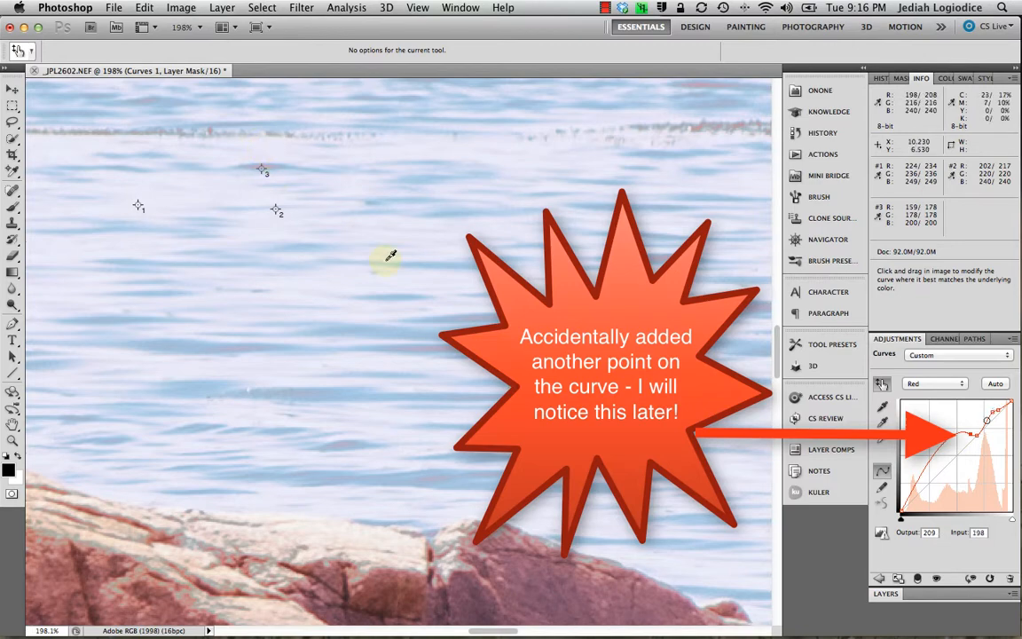
Examine the colours of the water, rocks and shoreline at several magnifications around the three sampler points
scroll(466, 286, "down", 5)
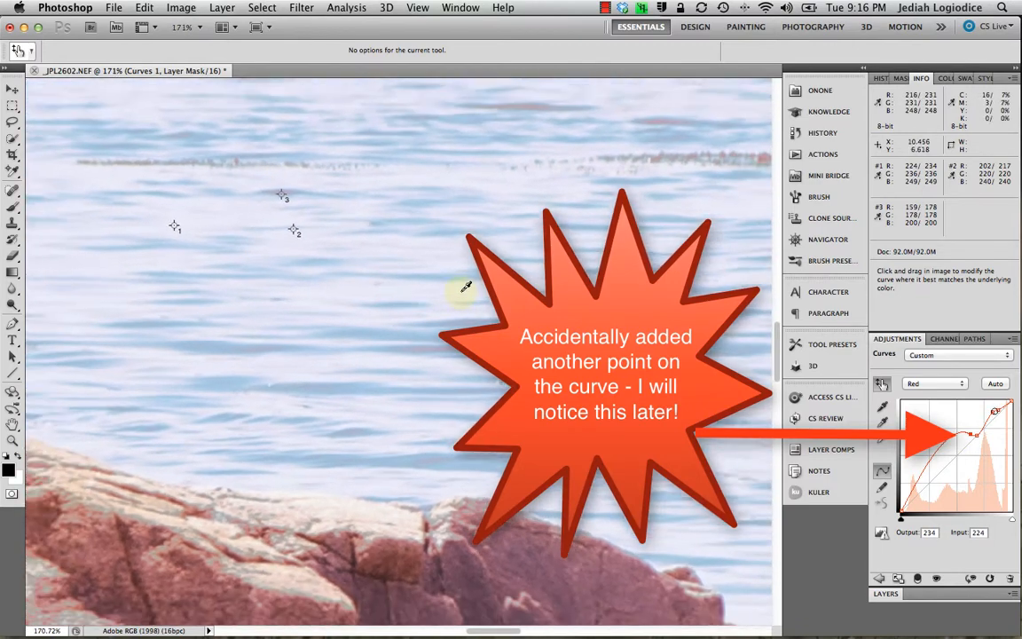
scroll(456, 303, "down", 6)
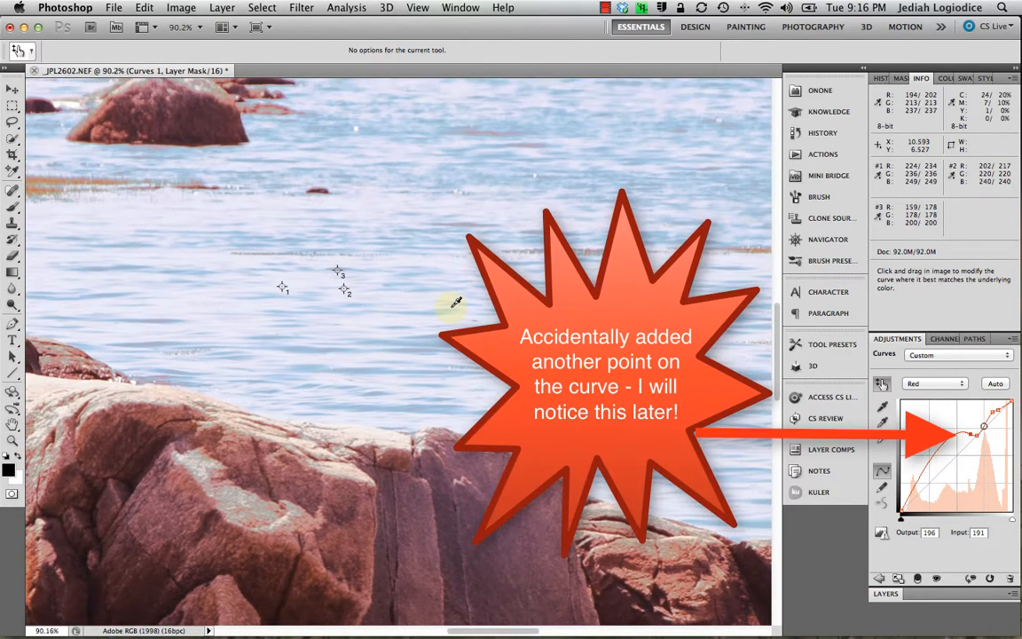
scroll(455, 303, "up", 5)
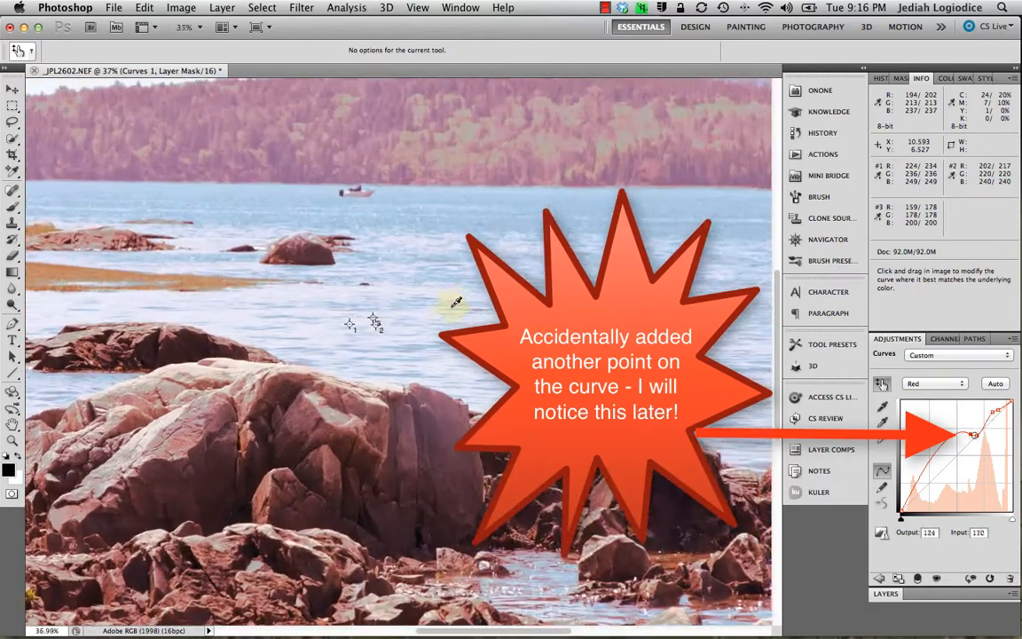
scroll(372, 279, "up", 1)
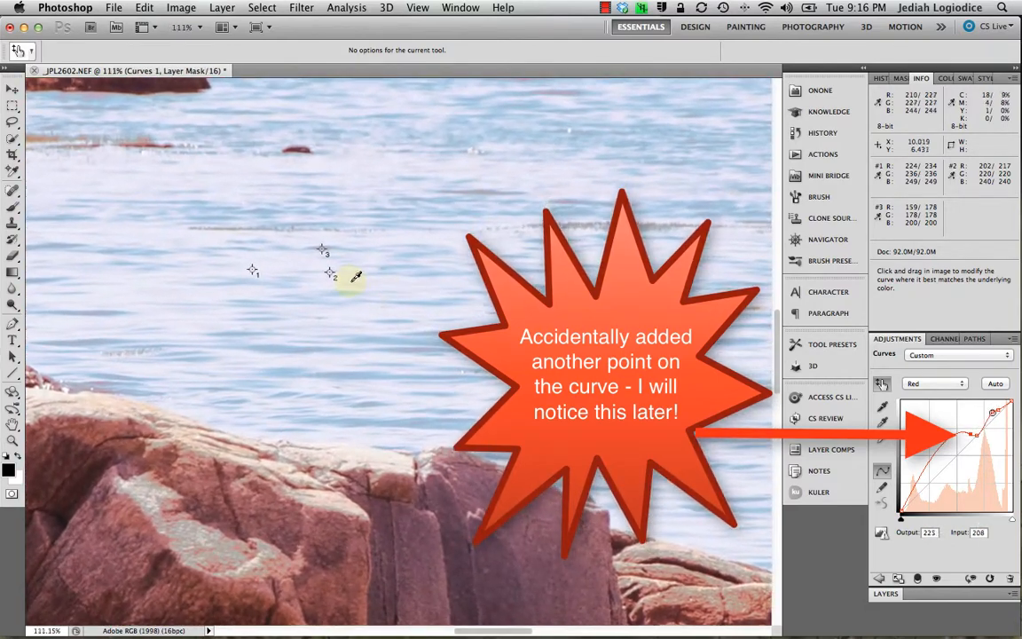
scroll(328, 288, "up", 5)
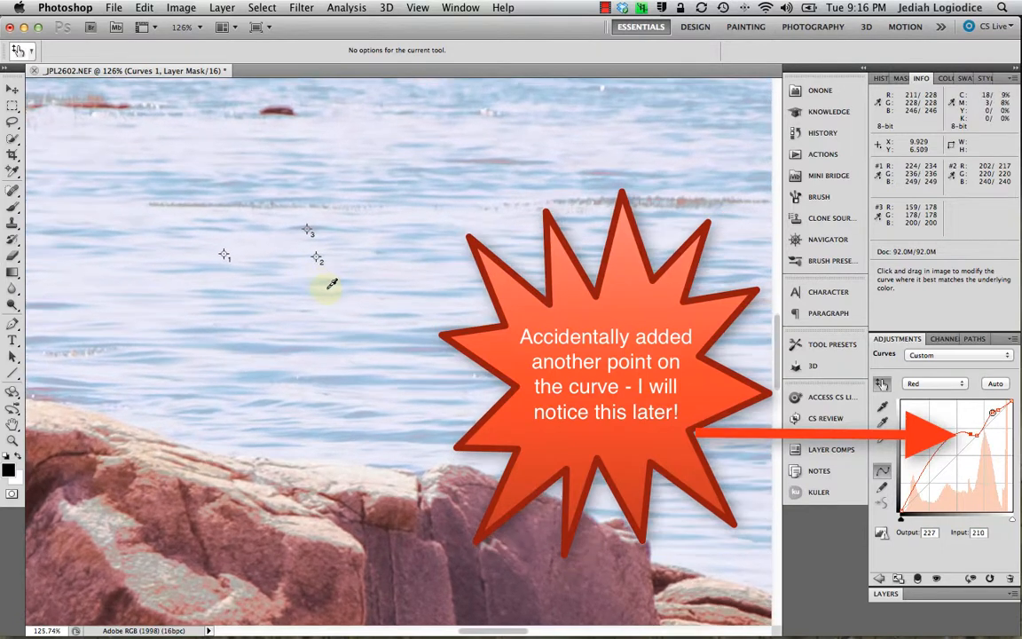
scroll(298, 289, "up", 2)
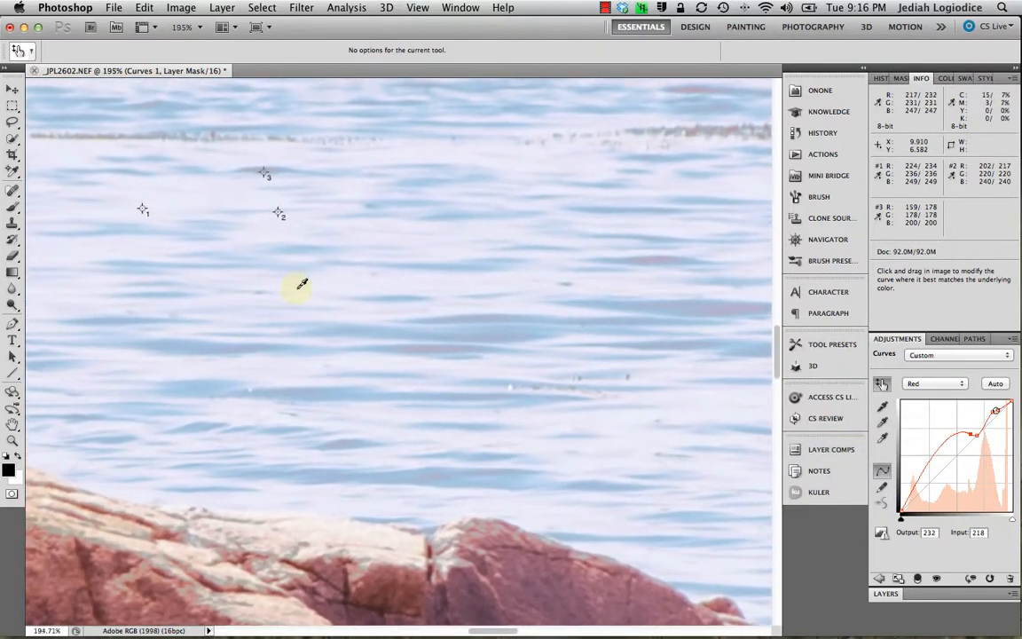
scroll(298, 288, "left", 3)
scroll(298, 289, "down", 1)
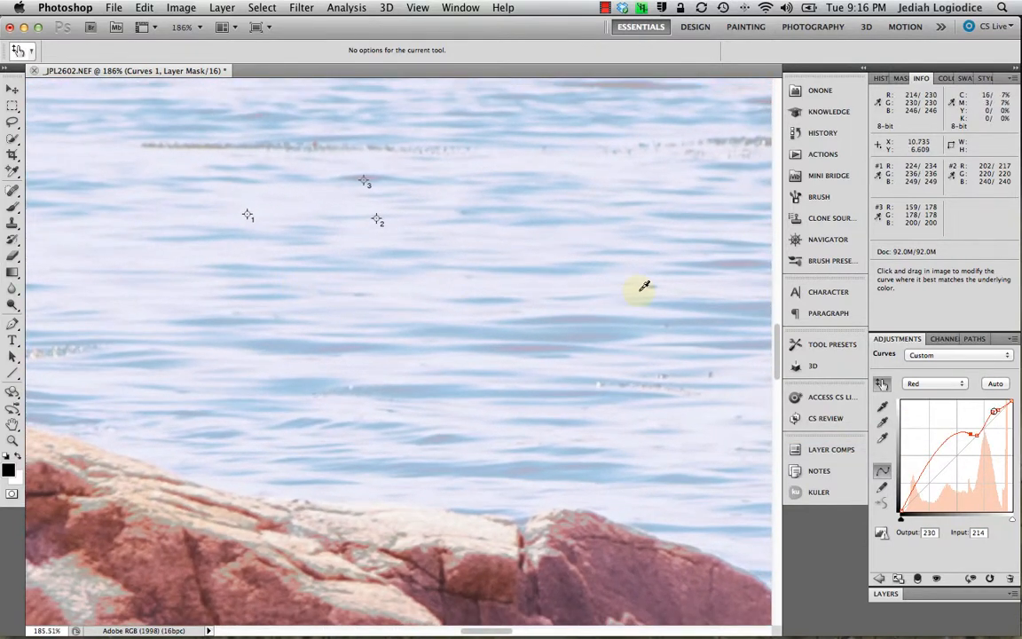
Lower the Blue curve from the photo to blue values of 237 at sampler 1, 220 at sampler 2 and 178 at sampler 3
left_click(935, 385)
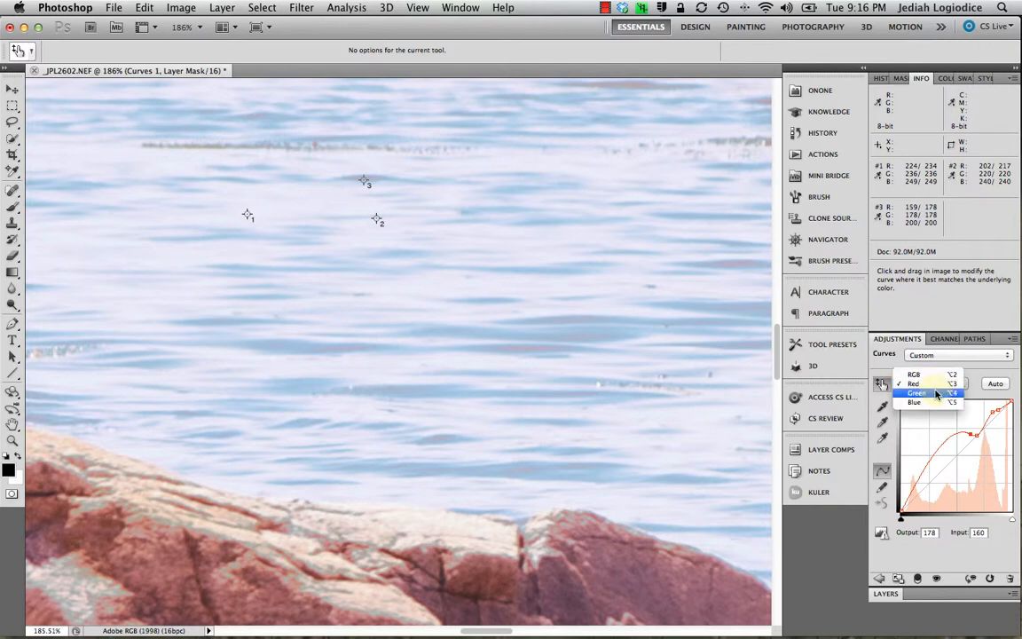
left_click(936, 393)
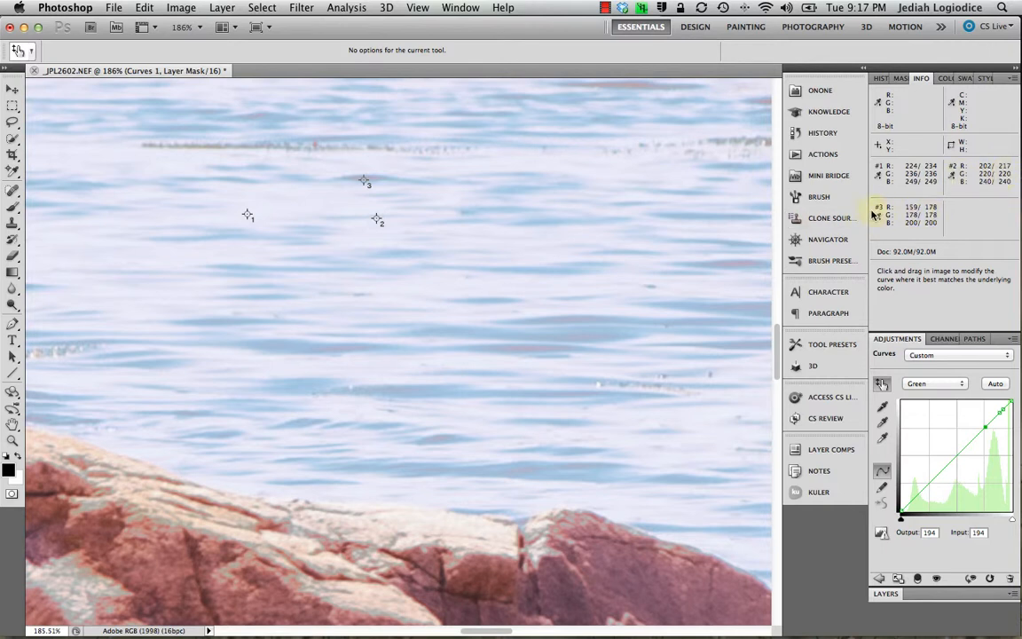
left_click(949, 386)
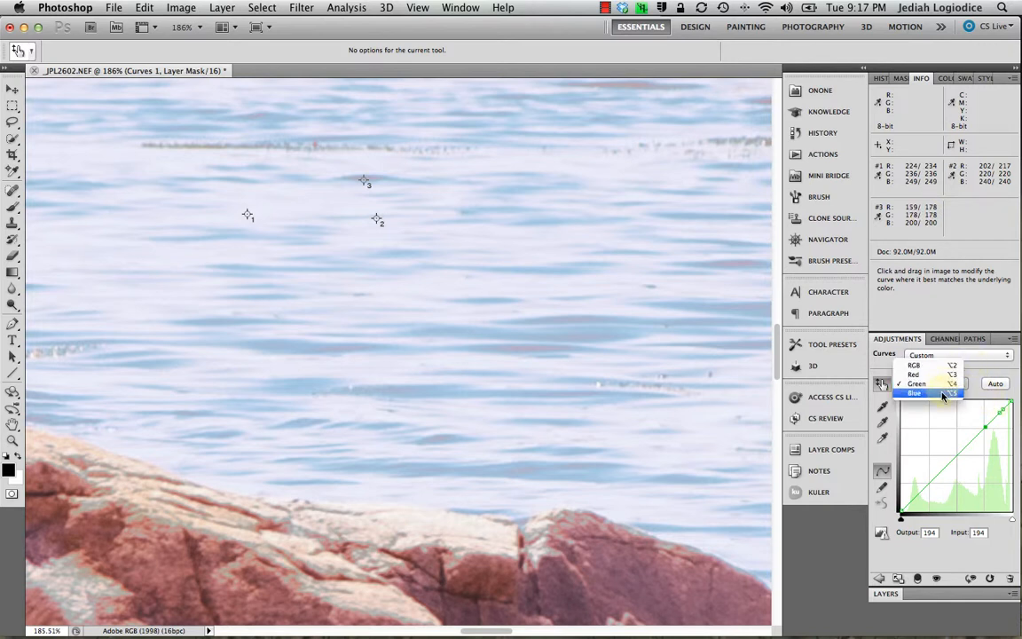
left_click(943, 395)
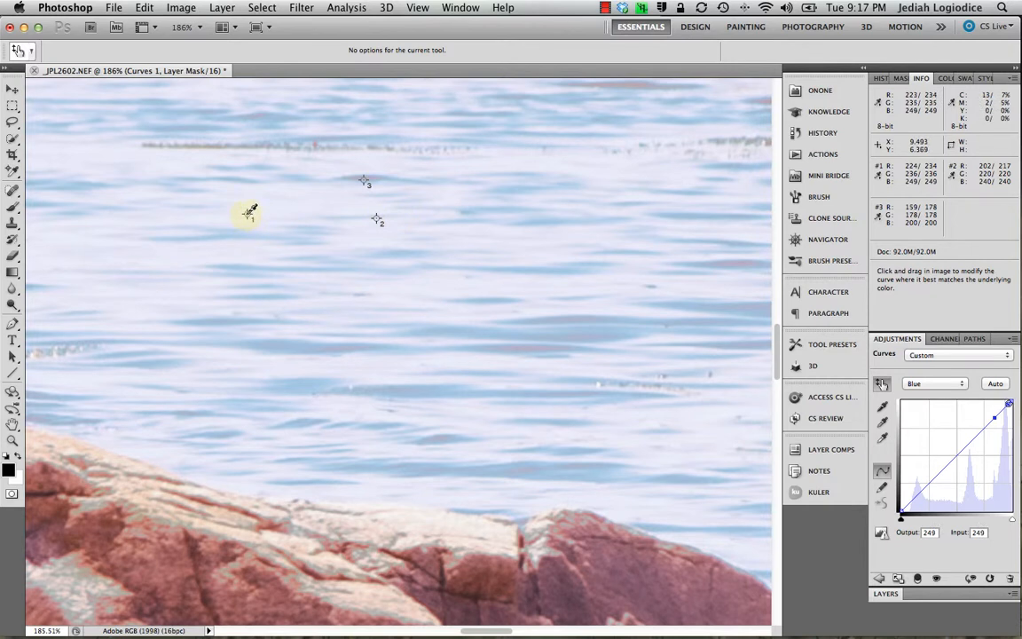
left_click_drag(251, 211, 248, 217)
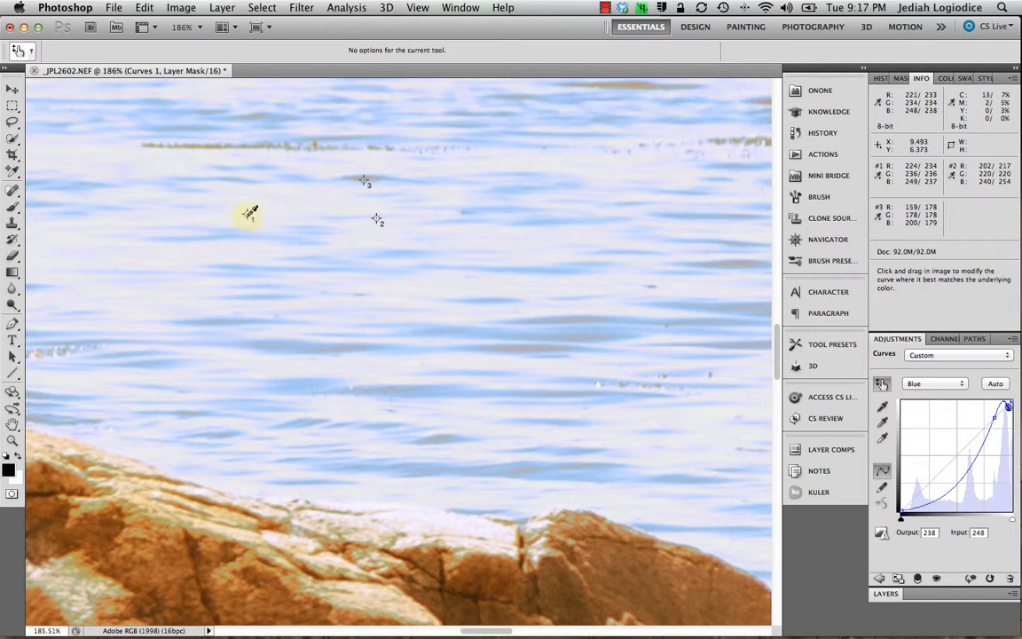
key("Down")
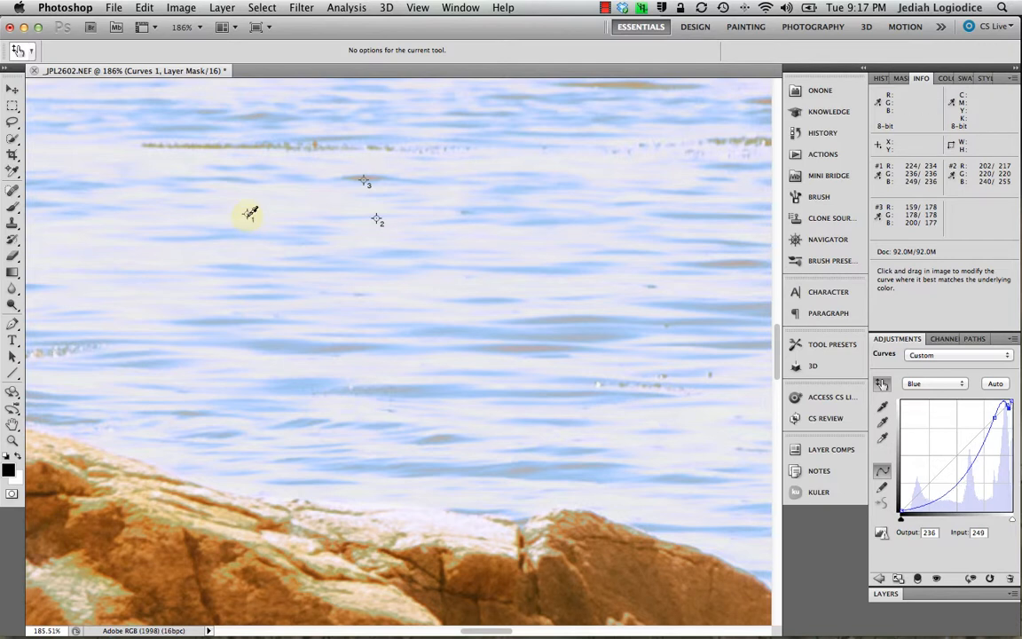
key("Up")
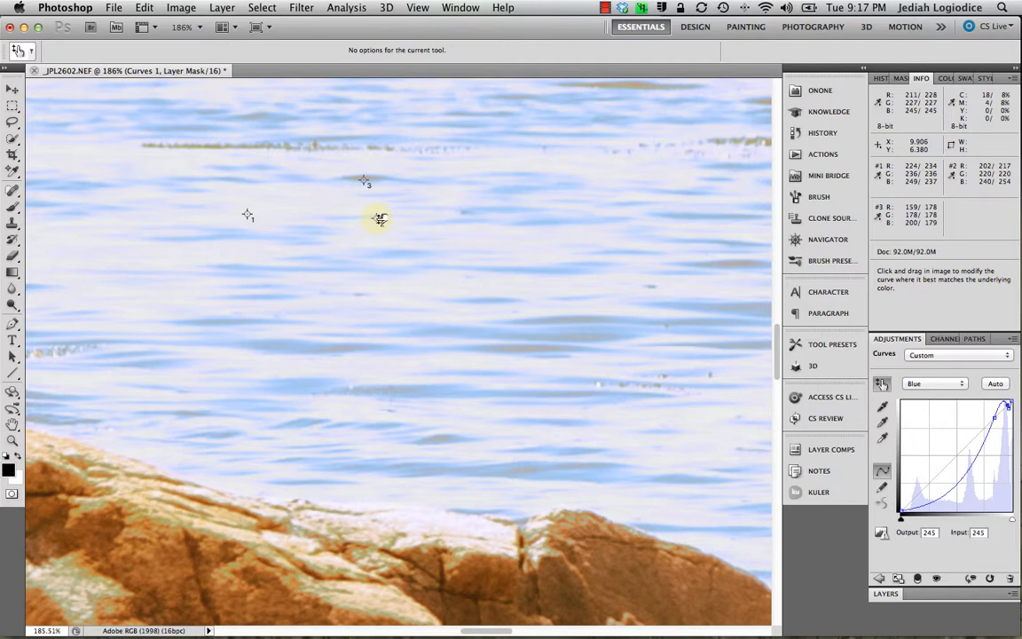
left_click_drag(379, 220, 379, 229)
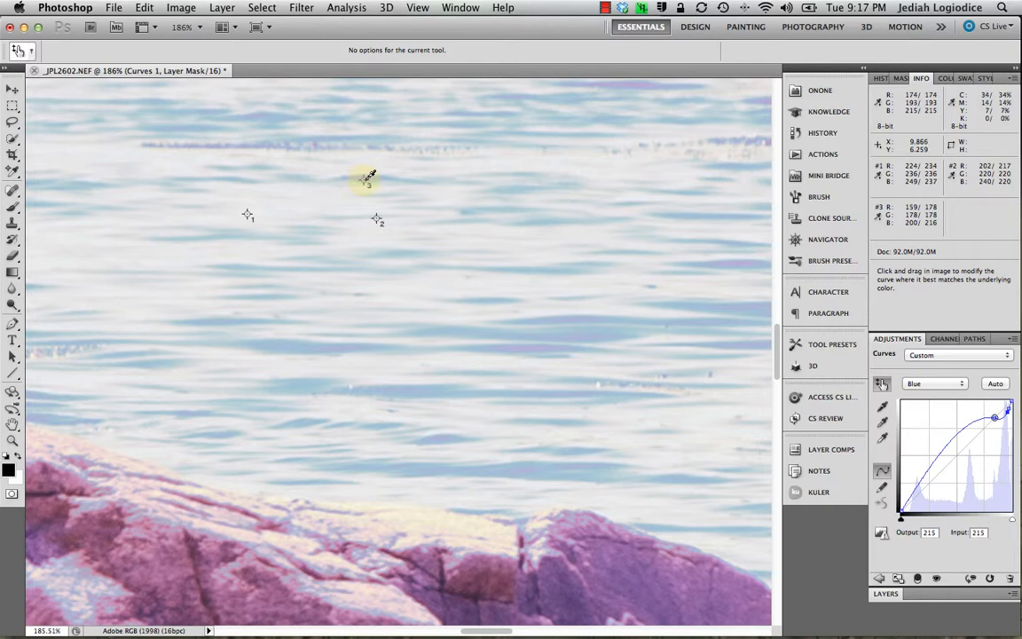
left_click_drag(367, 178, 366, 196)
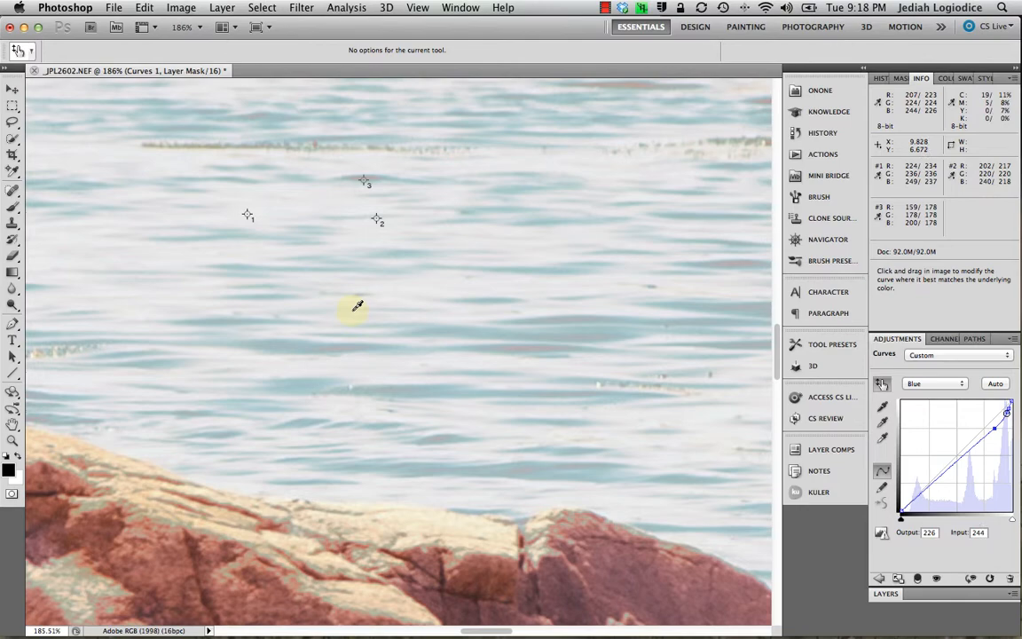
Compare the whole photo and its histogram with the Curves 1 layer hidden and shown several times
scroll(356, 306, "down", 5)
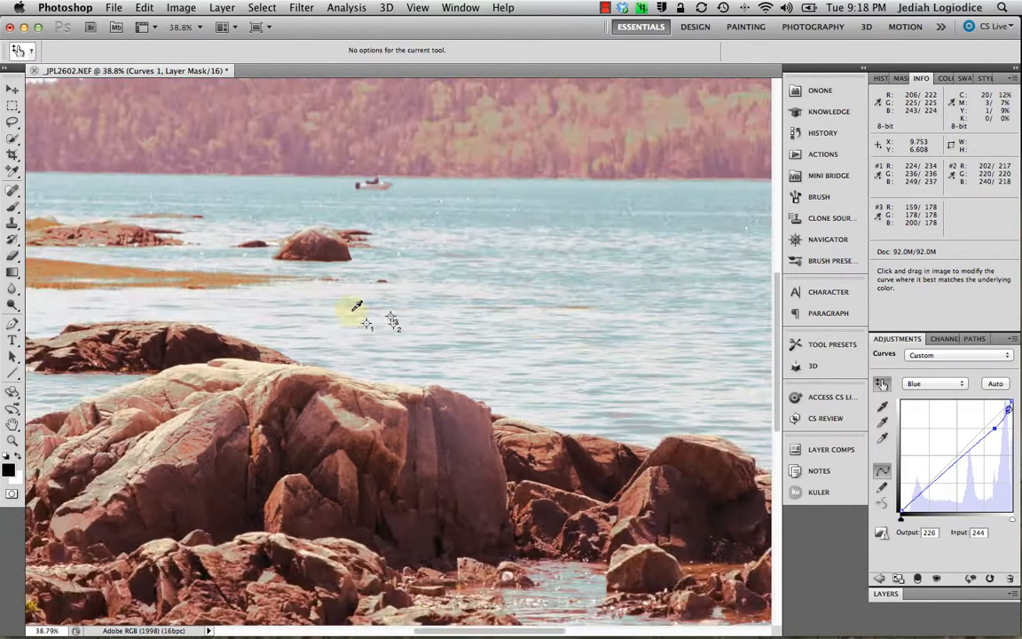
scroll(355, 309, "down", 5)
scroll(354, 311, "up", 3)
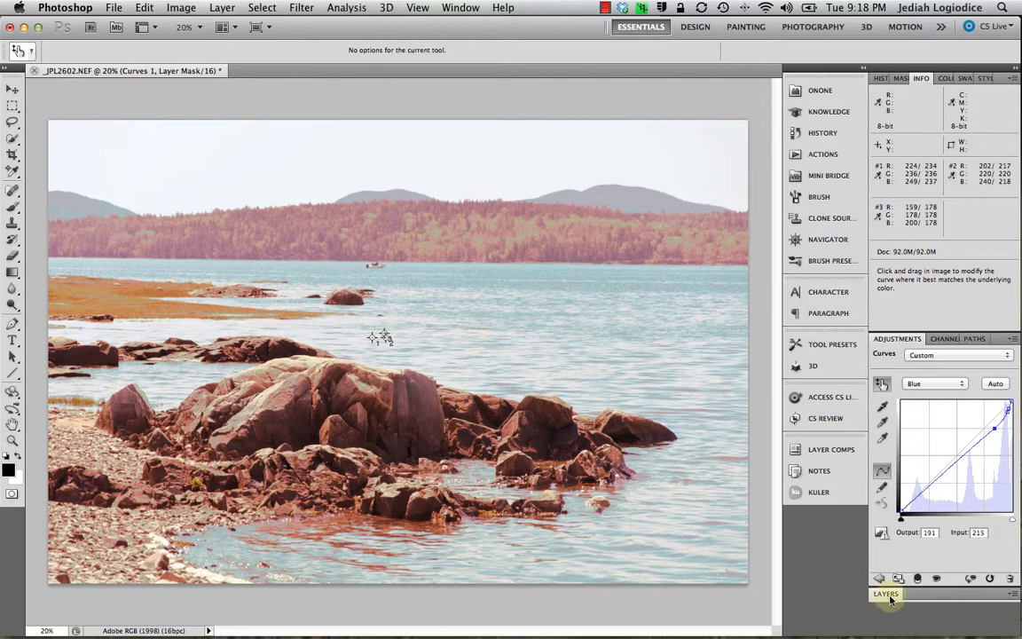
left_click(881, 79)
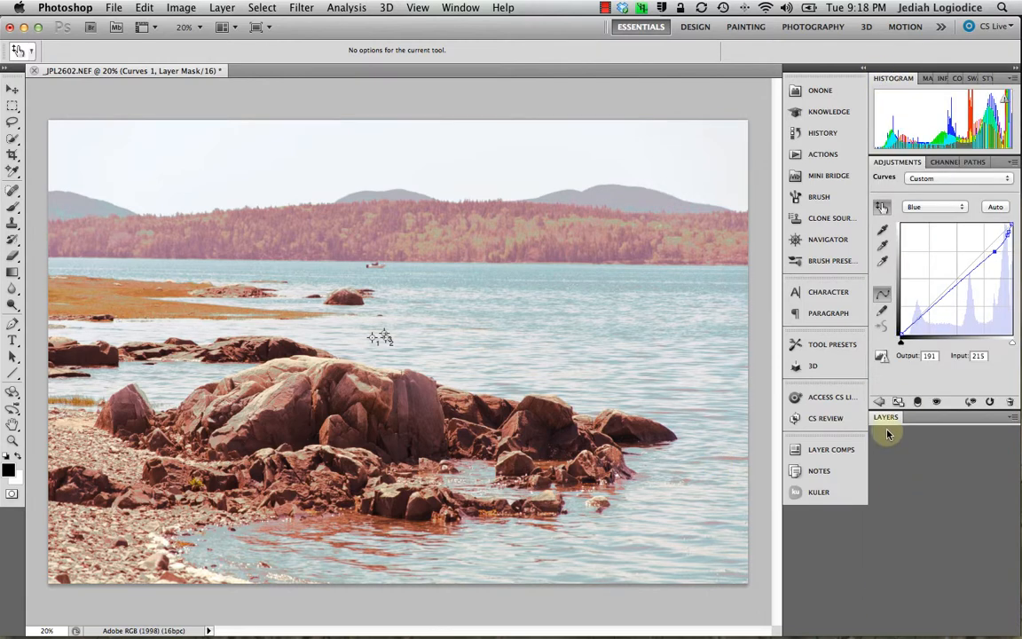
left_click(885, 416)
left_click(878, 471)
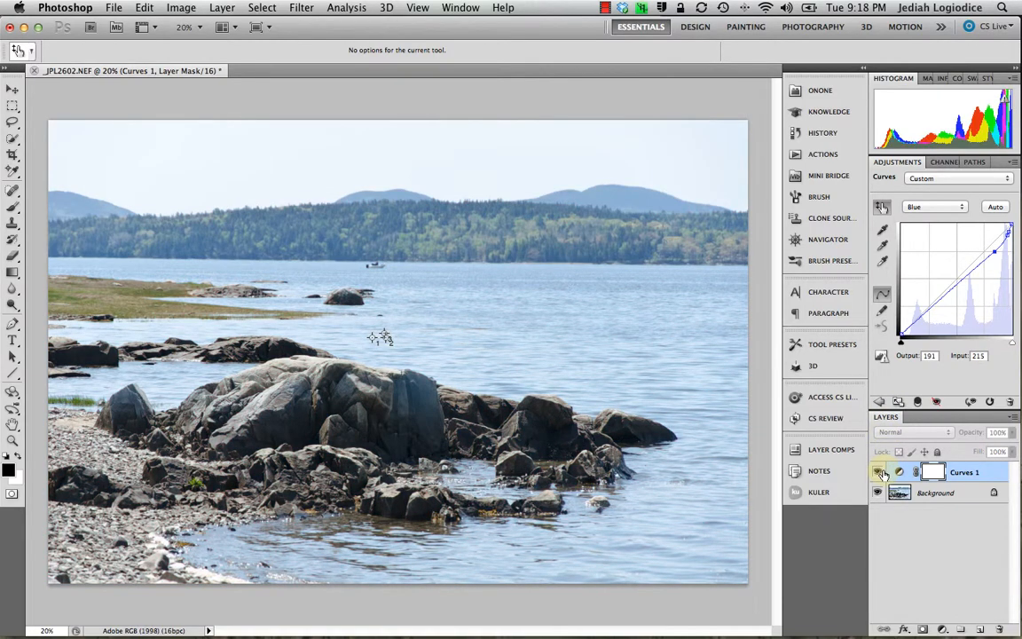
left_click(879, 472)
left_click(879, 472)
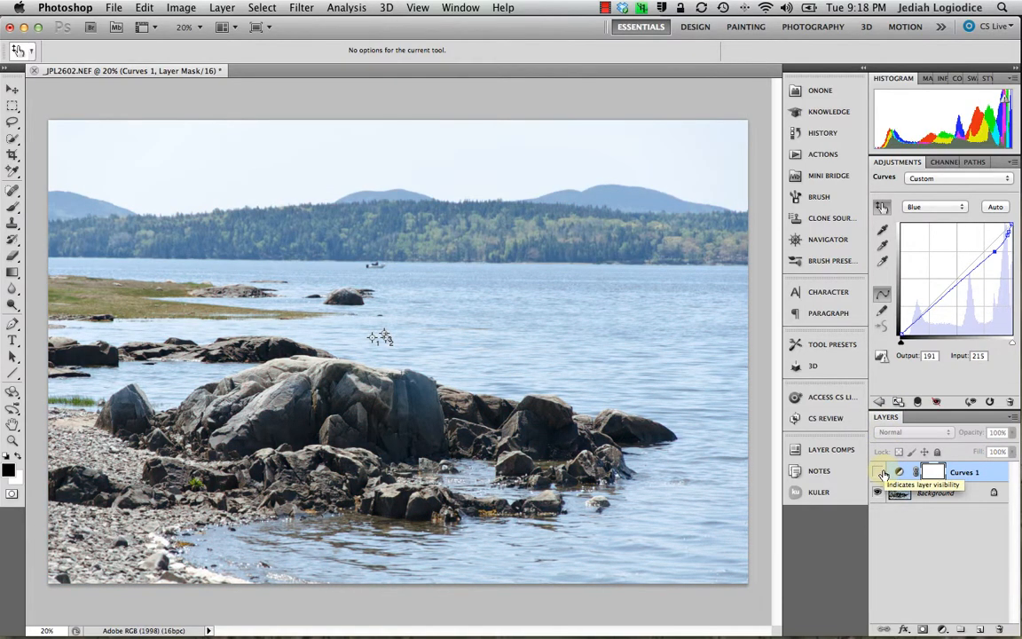
left_click(878, 472)
left_click(878, 472)
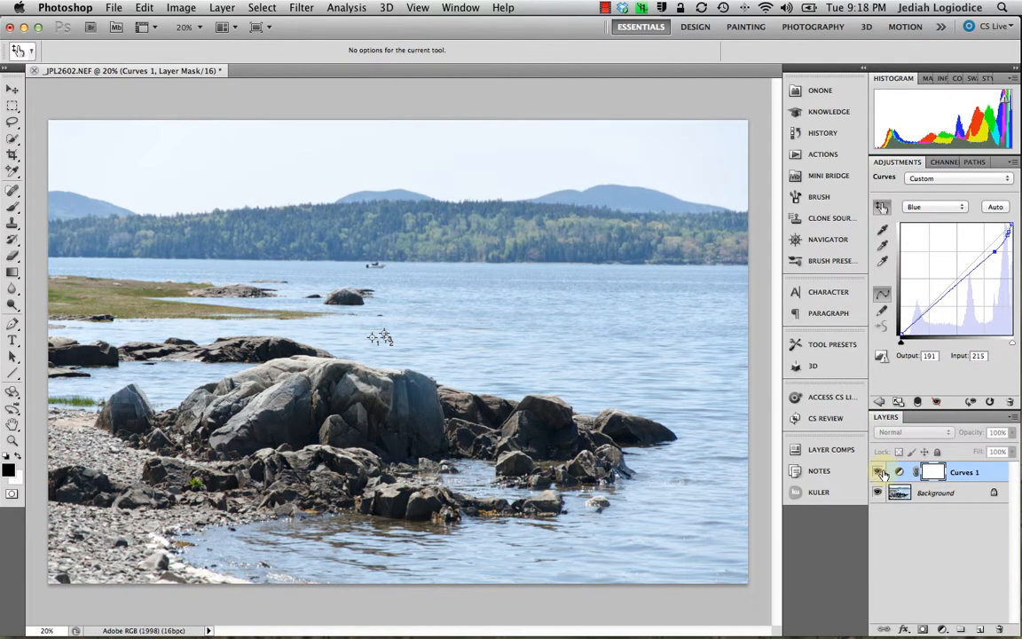
left_click(879, 472)
left_click(879, 471)
left_click(879, 472)
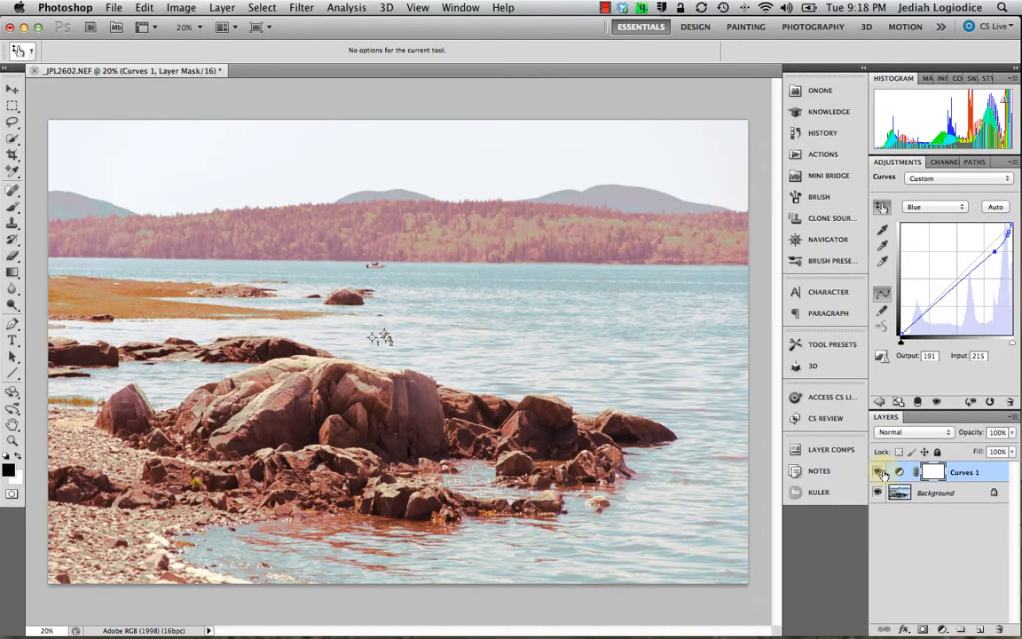
left_click(879, 472)
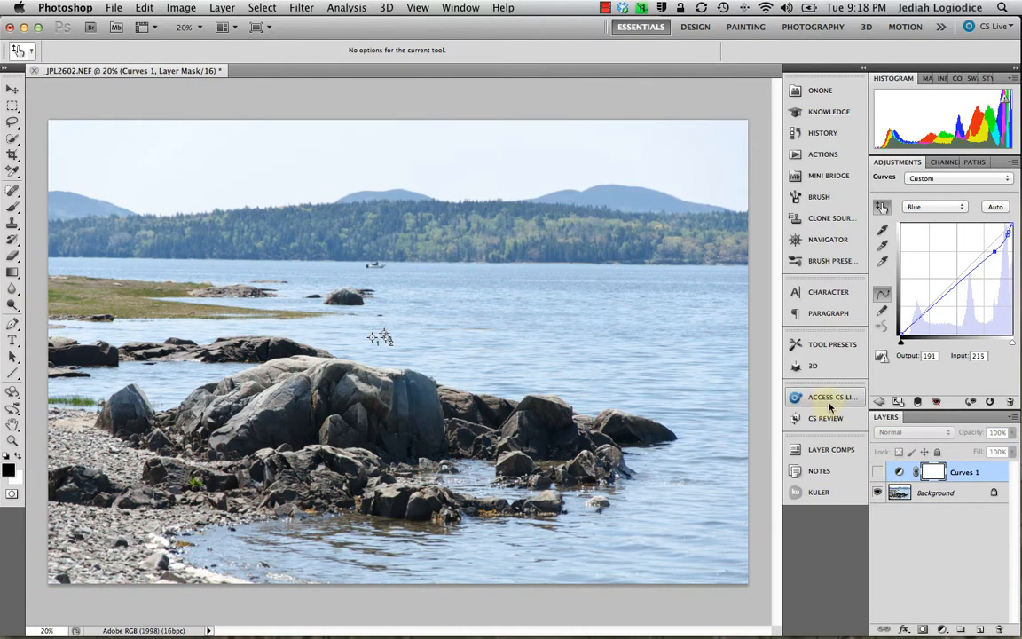
left_click(878, 472)
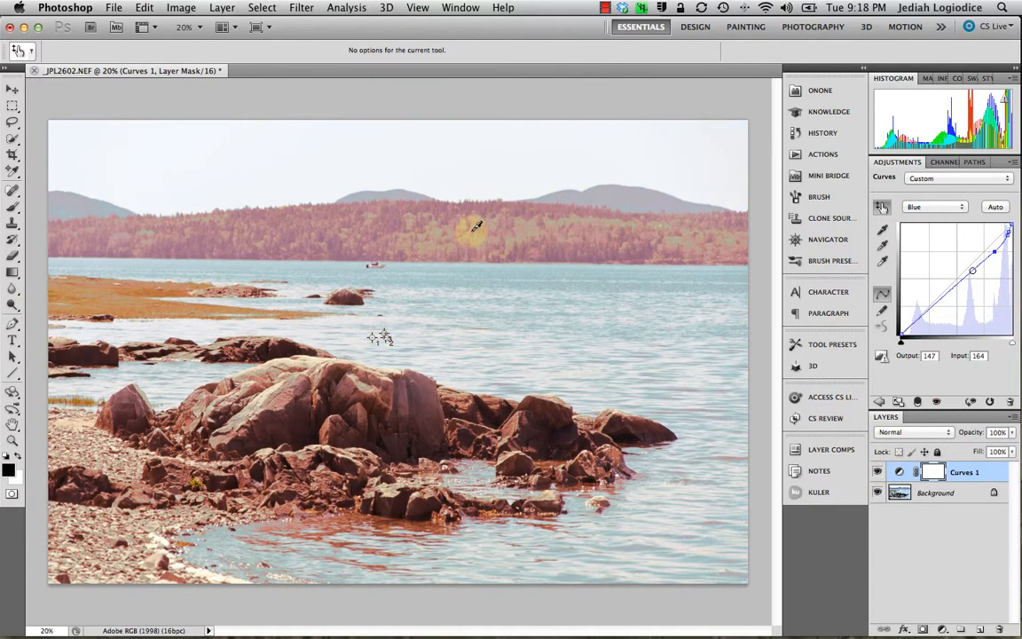
Move the Green curve's black input point slightly inward and set its white input point to 252
left_click(940, 207)
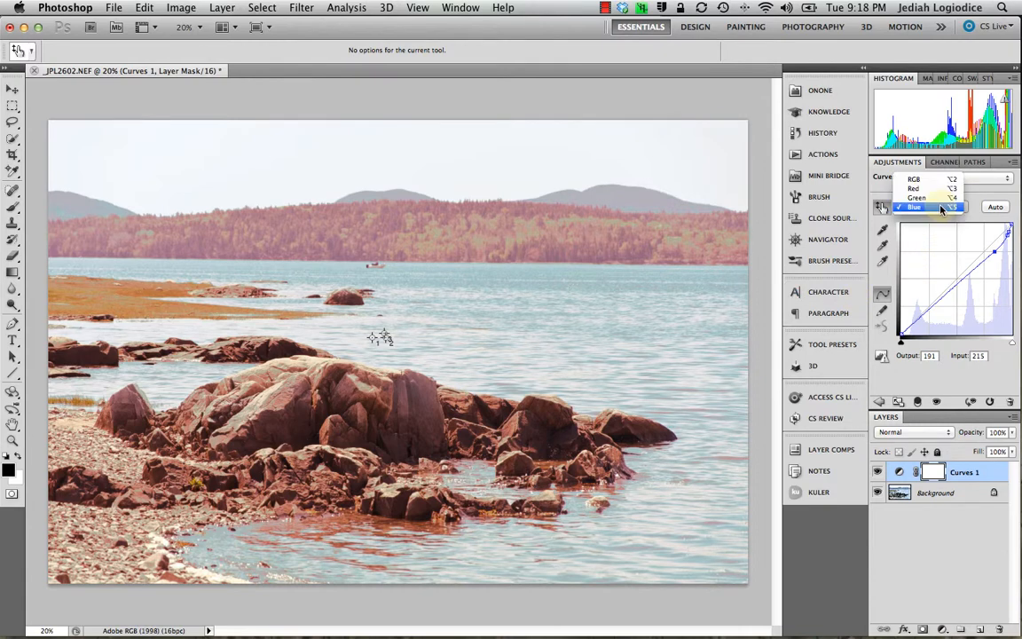
left_click(939, 203)
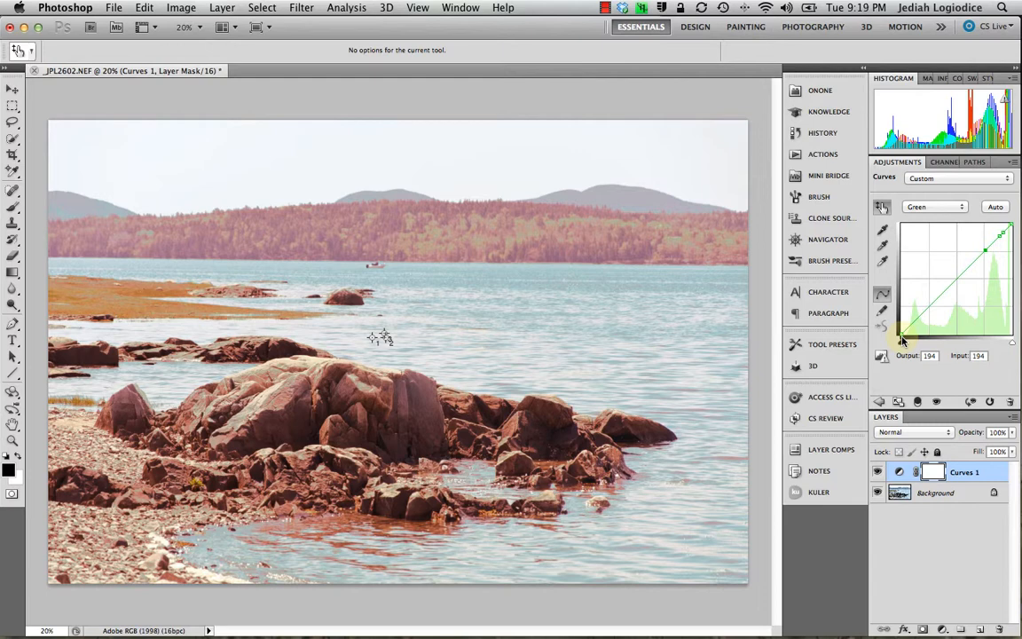
left_click_drag(903, 341, 904, 346)
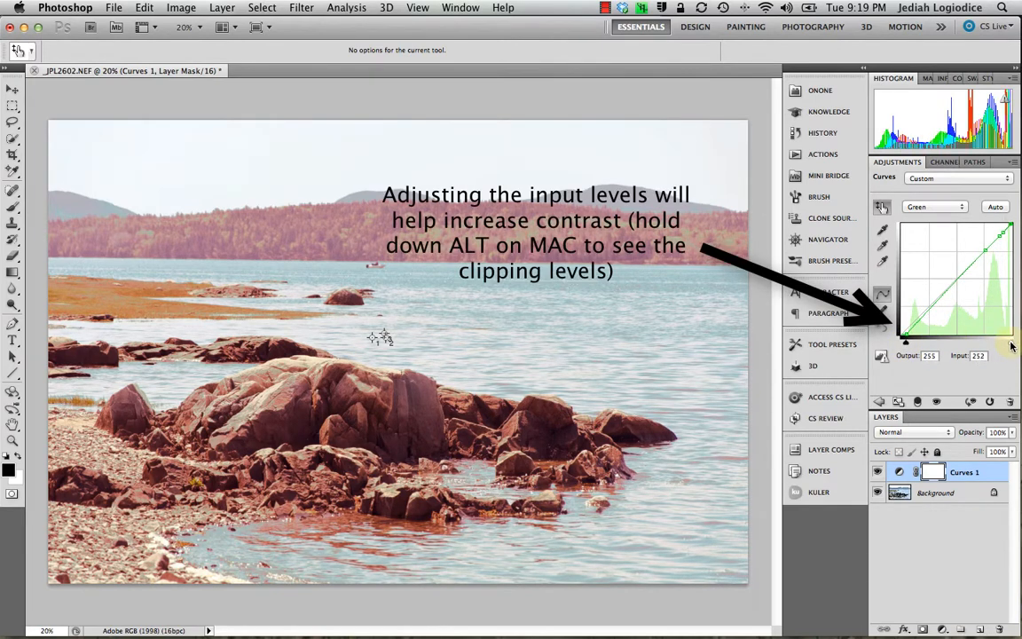
Set the Blue curve's black input point to 18
left_click(927, 206)
left_click(915, 216)
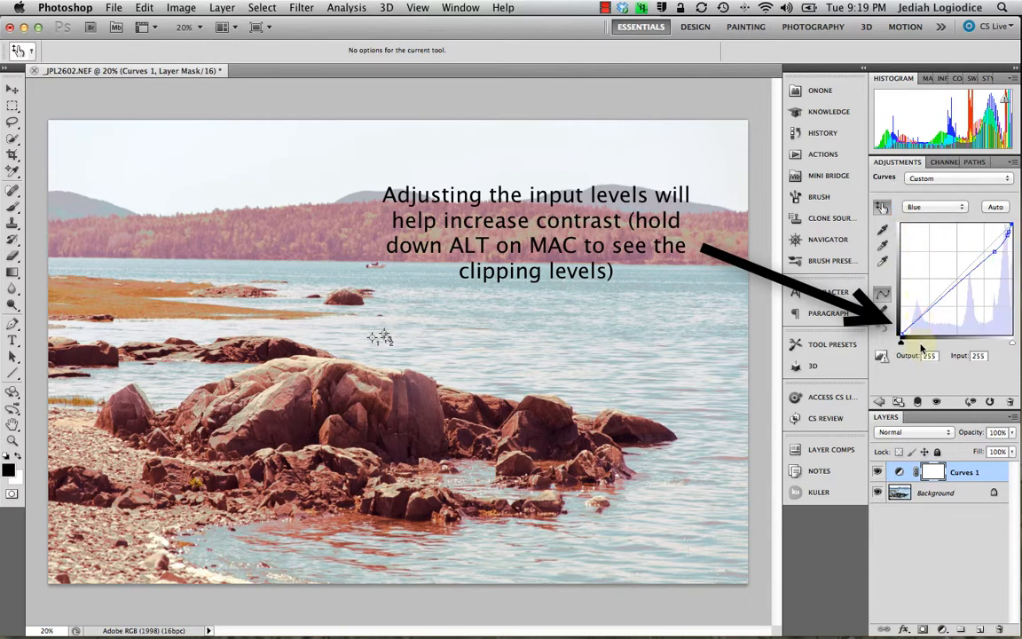
left_click_drag(903, 341, 908, 345)
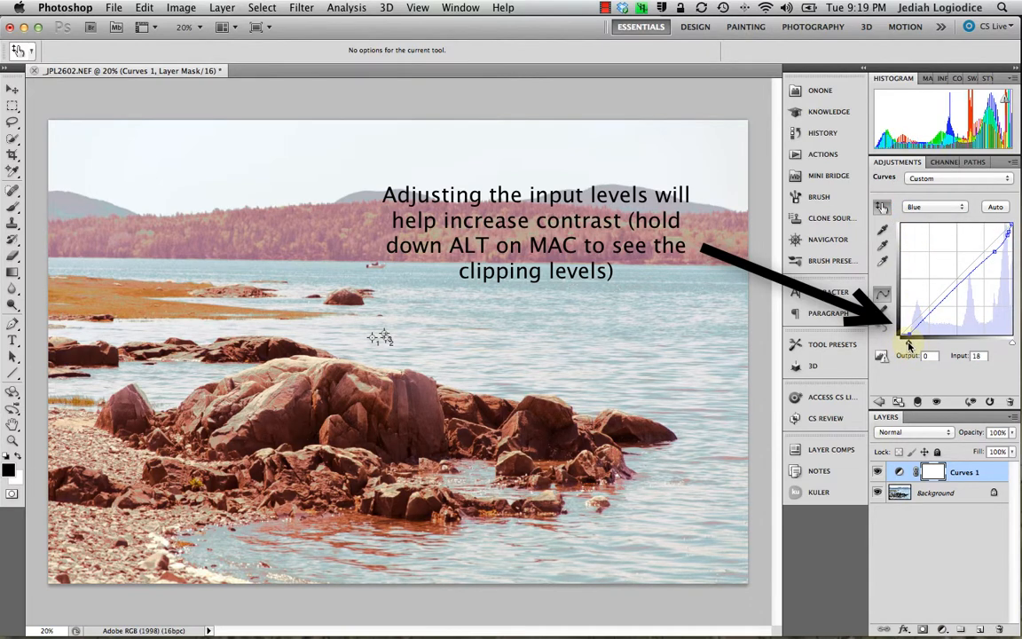
Set the Red curve's black input point to 6 and its white input point to 247
left_click(941, 206)
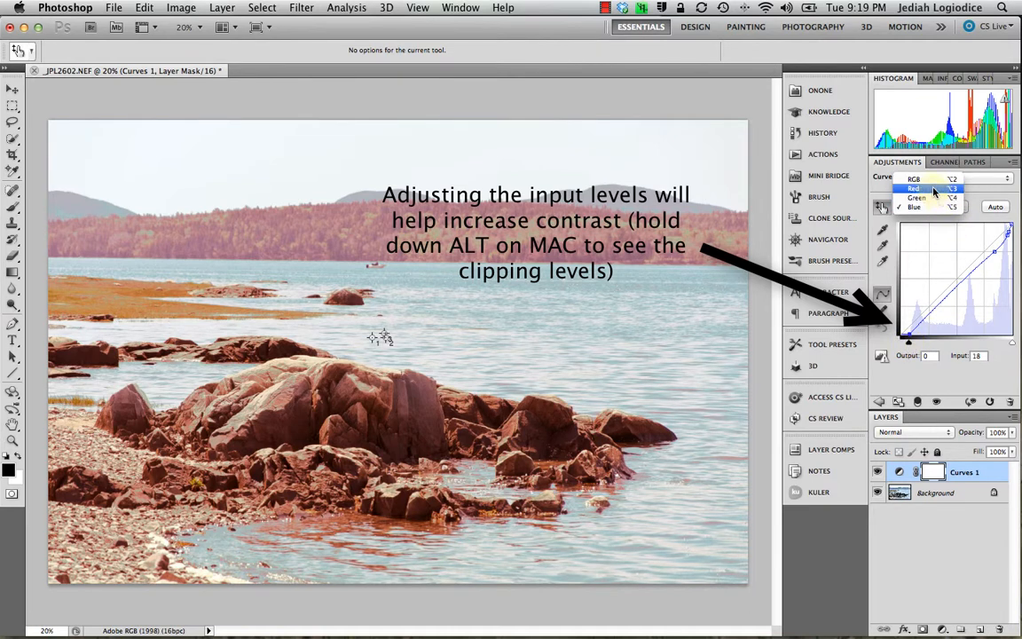
left_click(913, 188)
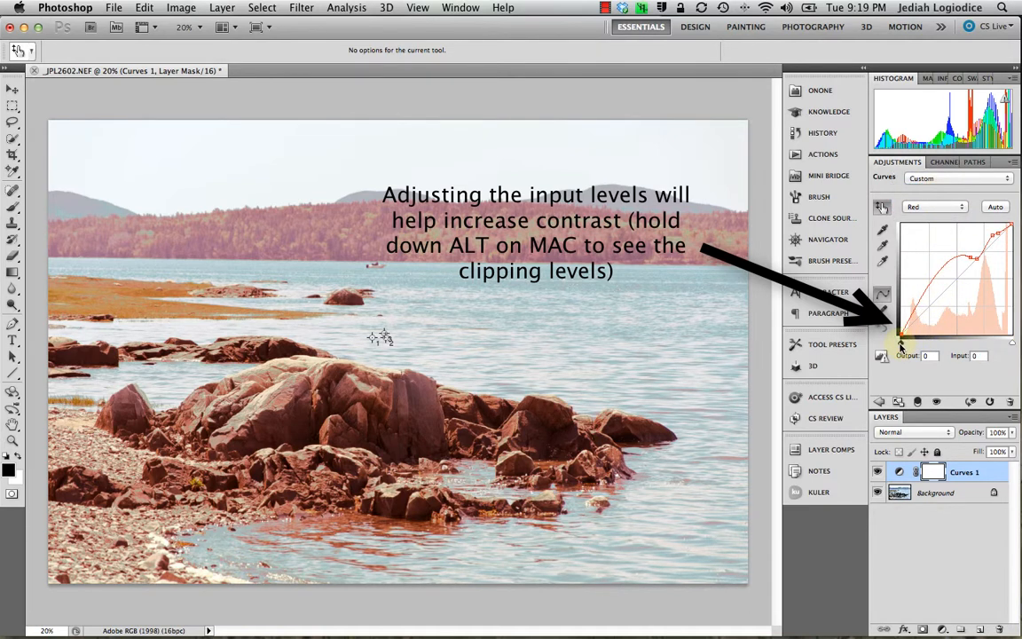
left_click_drag(900, 344, 904, 343)
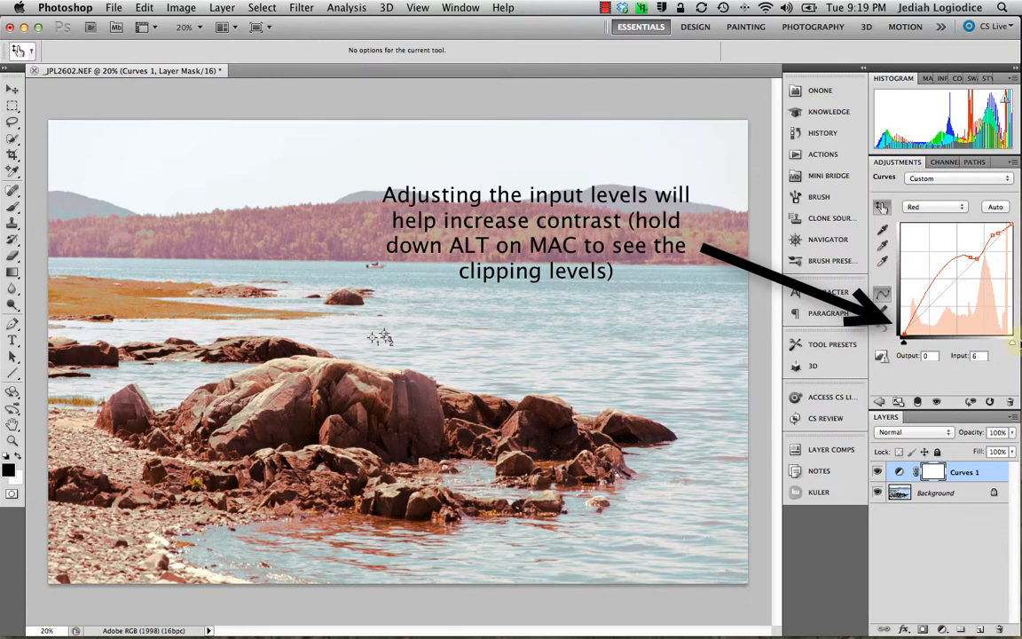
left_click_drag(1013, 344, 1009, 347)
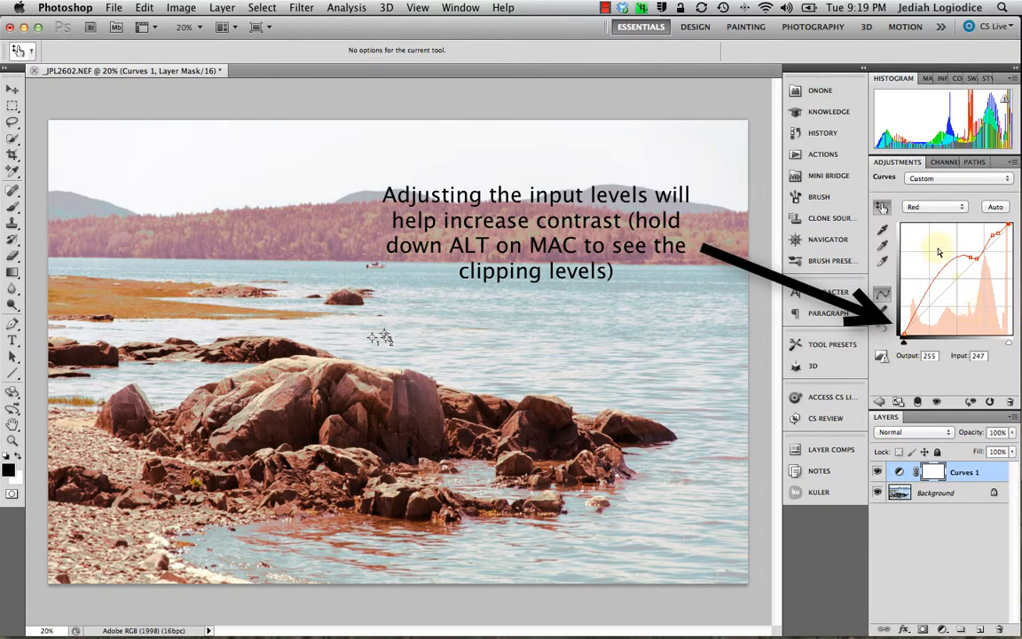
Set the black input point of the composite RGB curve to 6
left_click(931, 206)
left_click(931, 202)
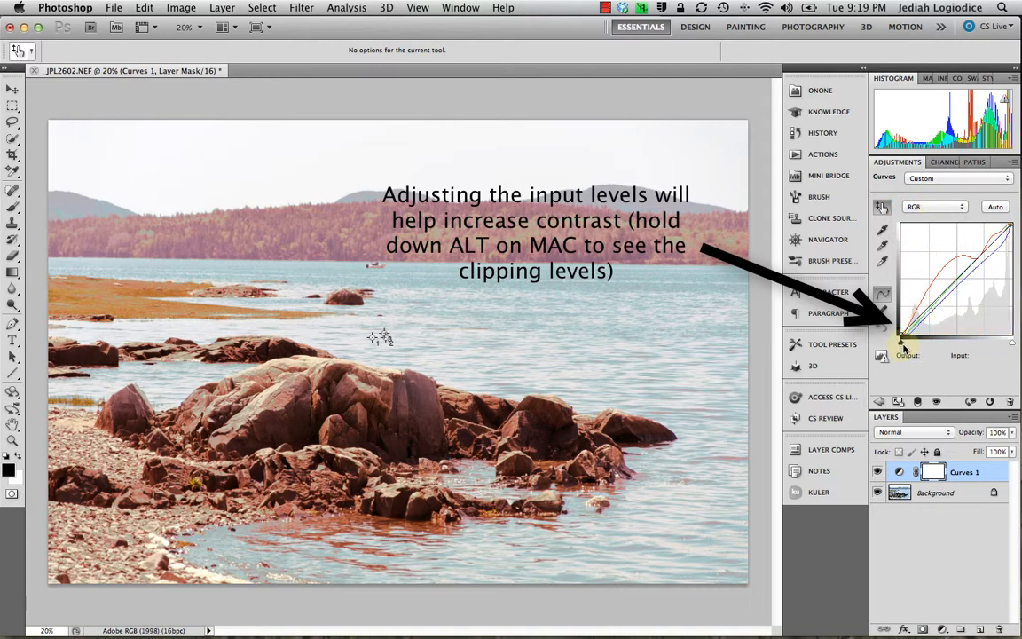
left_click_drag(902, 346, 902, 346)
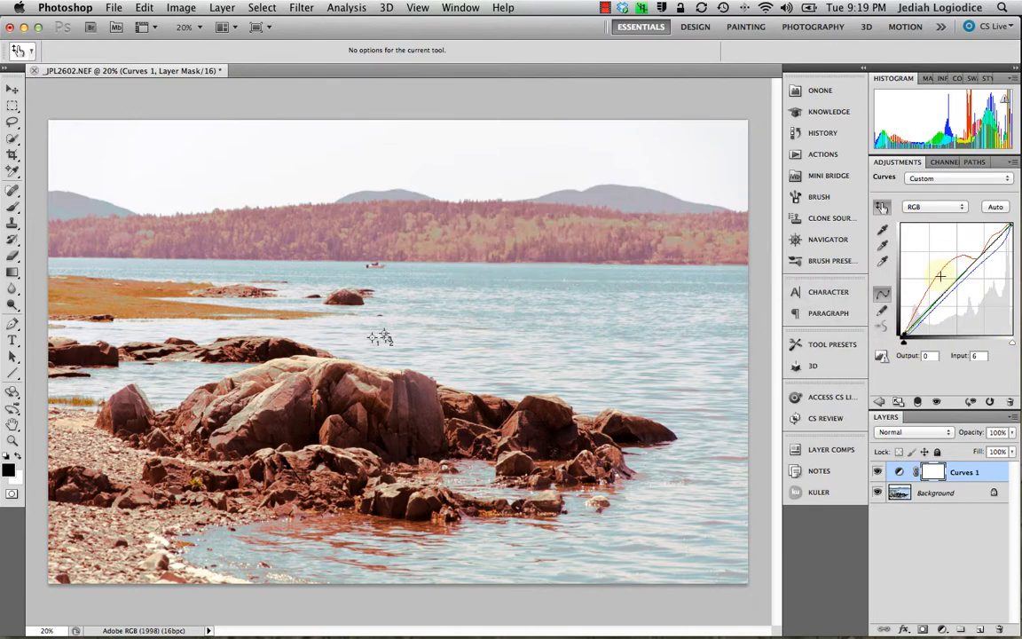
Lower the Red curve's midtone point at input 158 to an output of 160
left_click(934, 207)
left_click(926, 216)
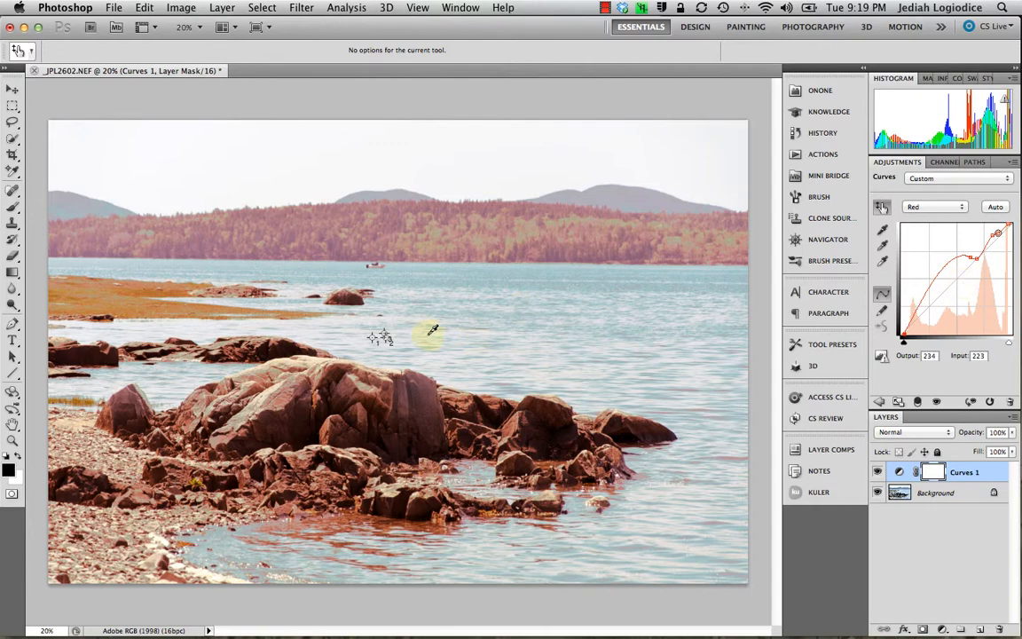
scroll(431, 331, "up", 10)
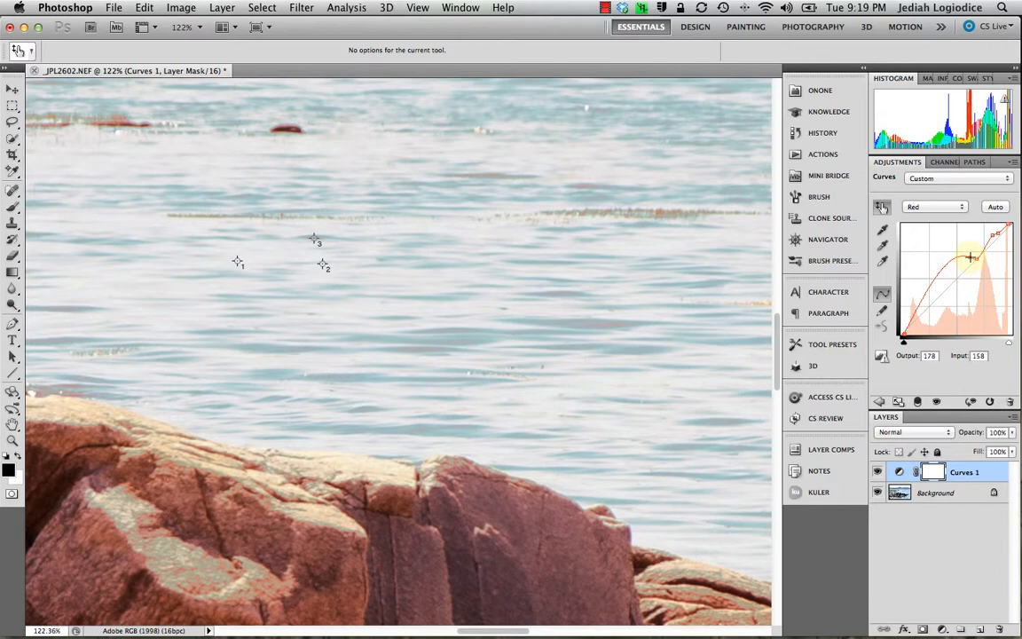
left_click_drag(970, 257, 971, 265)
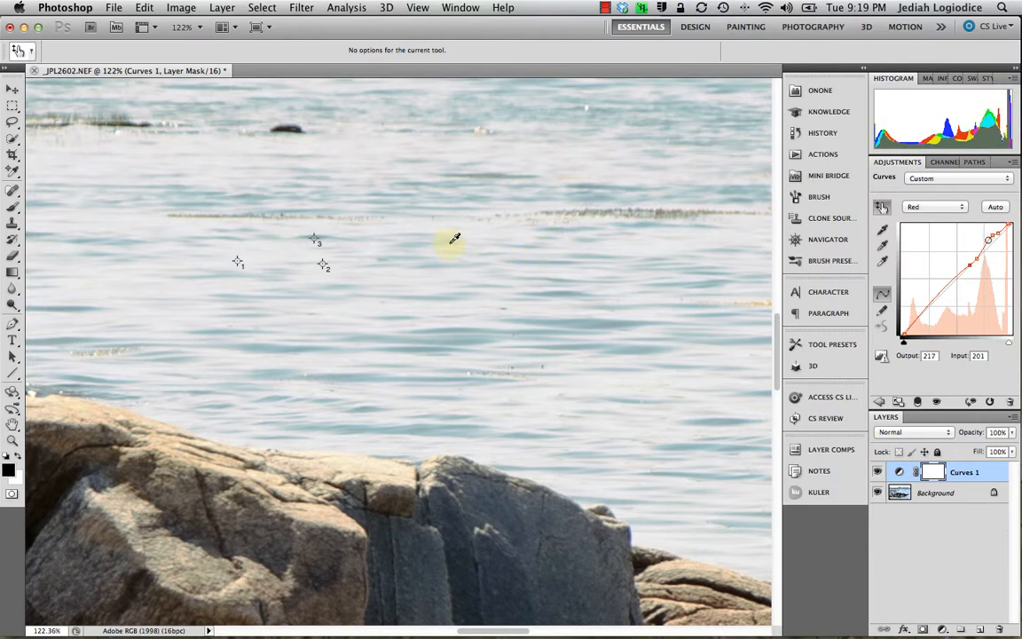
Examine the rocks, water and forest in the overall photo, comparing it with the Curves 1 layer hidden and shown
scroll(439, 251, "down", 10)
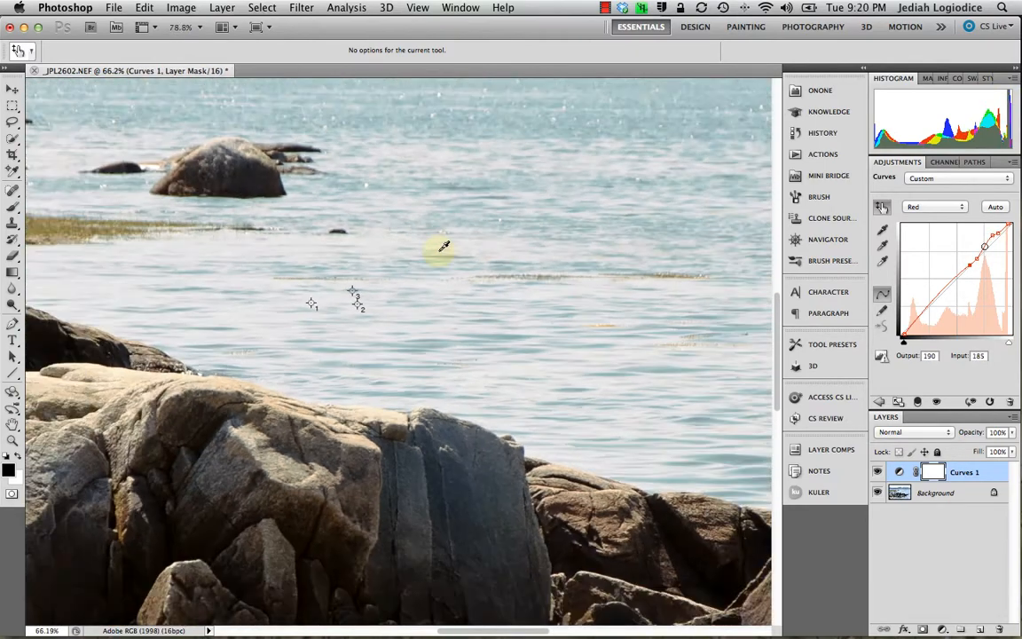
scroll(439, 251, "down", 3)
scroll(439, 251, "up", 2)
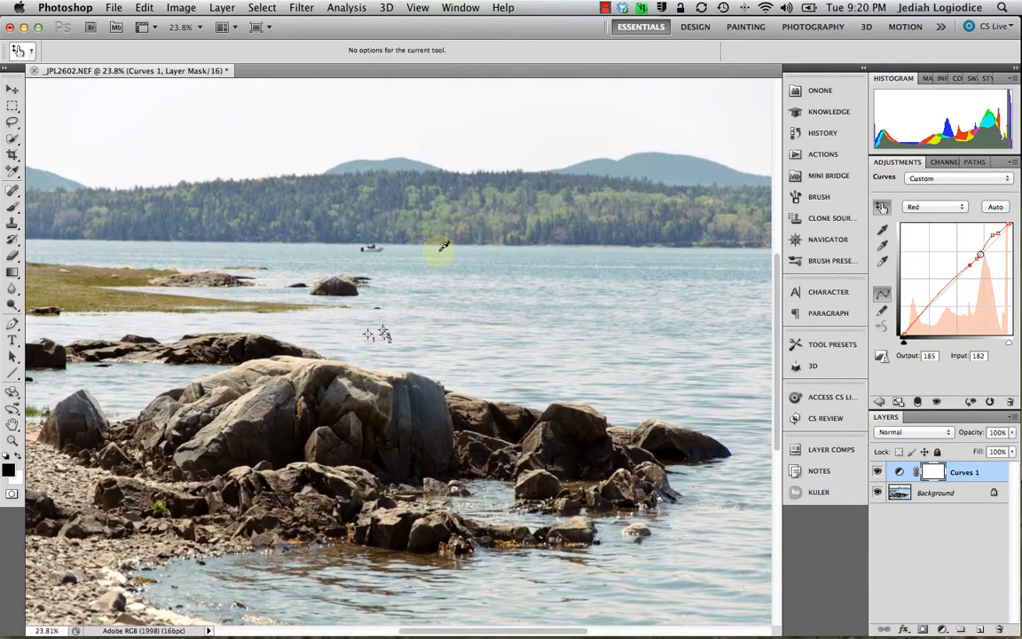
left_click(878, 475)
left_click(877, 475)
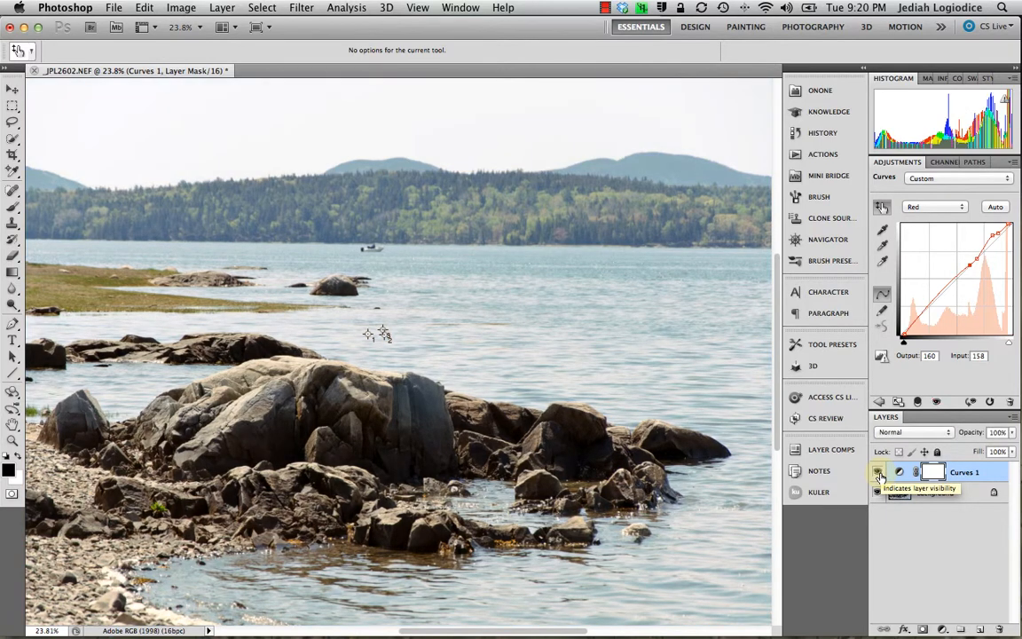
Compare the sky and water colours with the Curves 1 layer hidden and shown
left_click(878, 474)
left_click(878, 475)
left_click(878, 474)
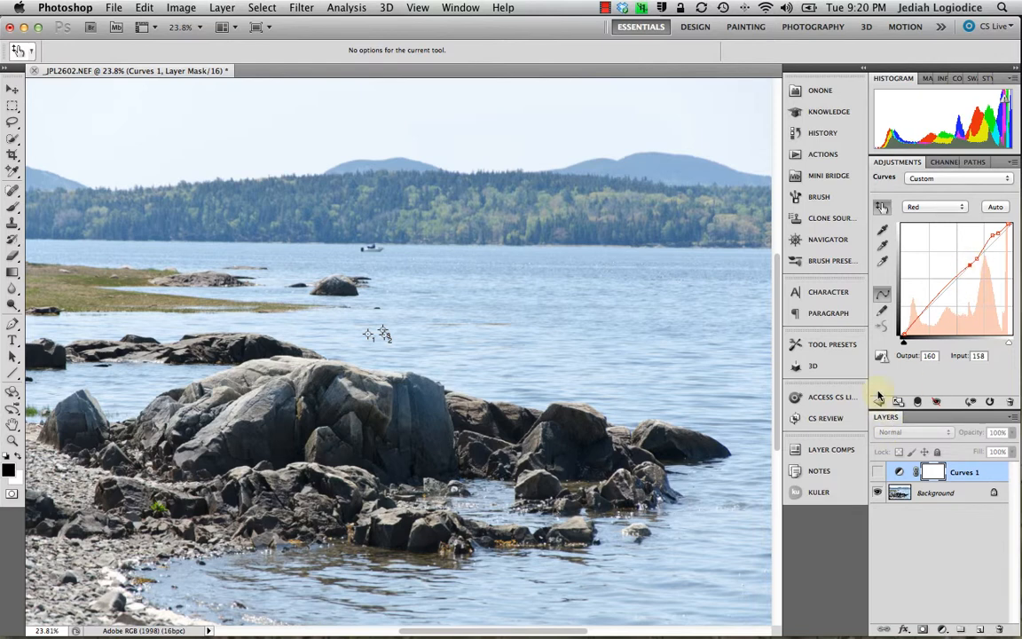
left_click(878, 475)
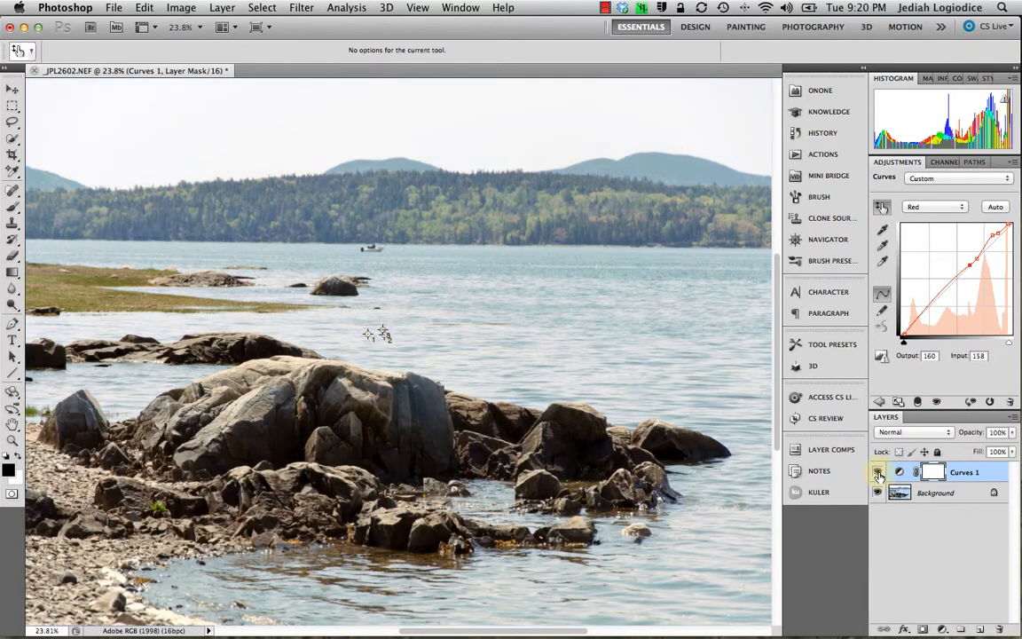
left_click(878, 475)
left_click(878, 474)
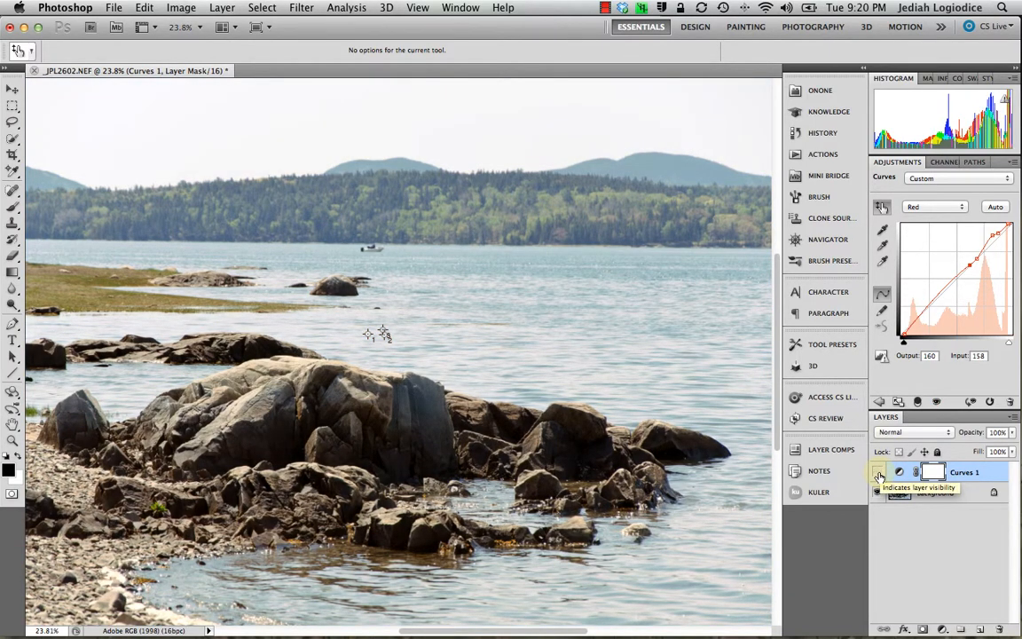
left_click(878, 474)
left_click(878, 474)
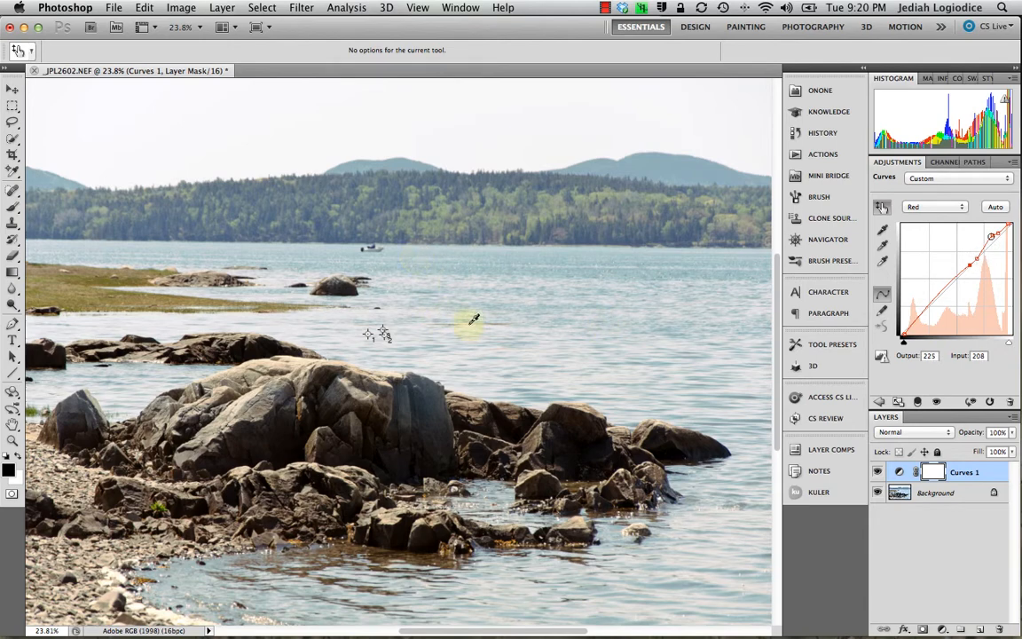
left_click(878, 472)
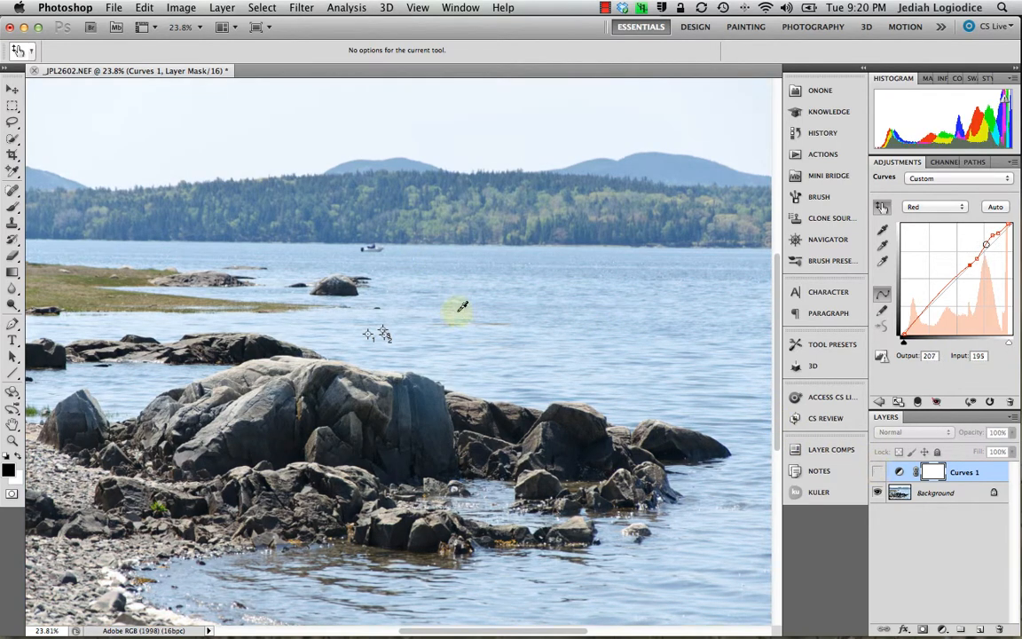
left_click(879, 473)
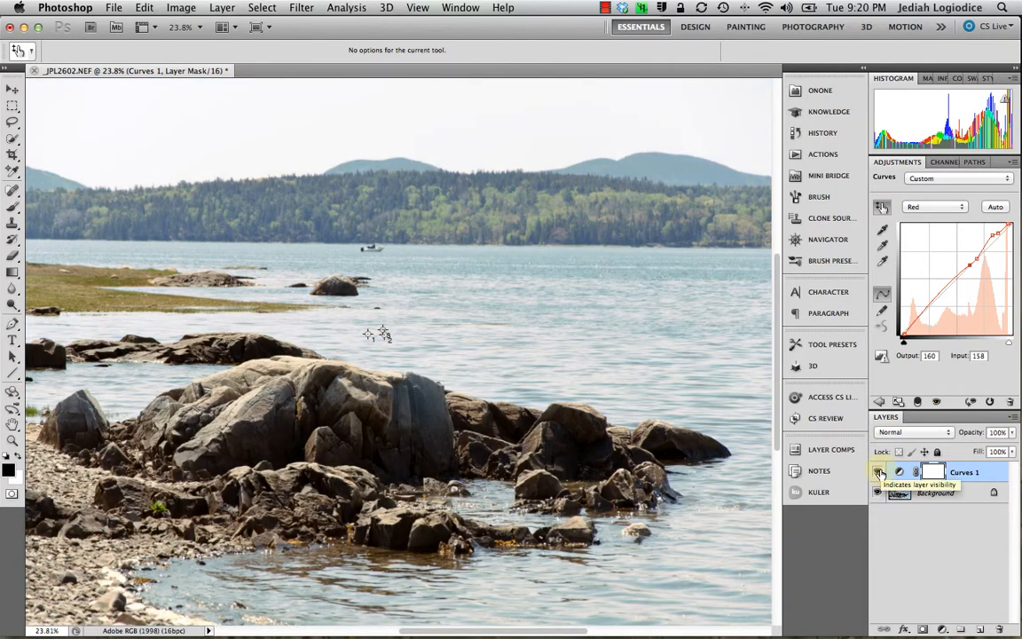
left_click(879, 472)
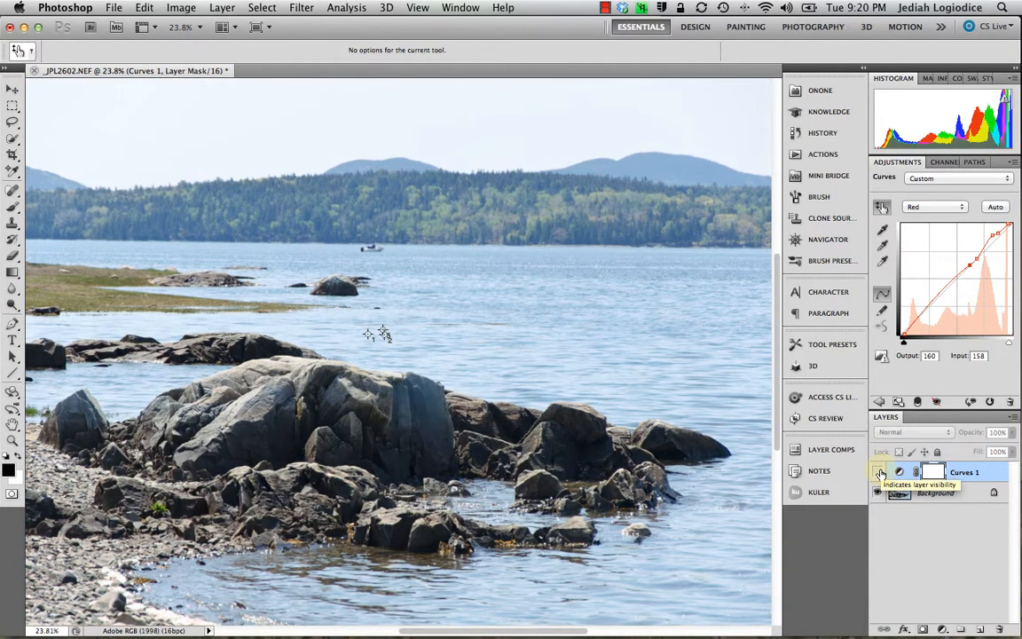
left_click(879, 473)
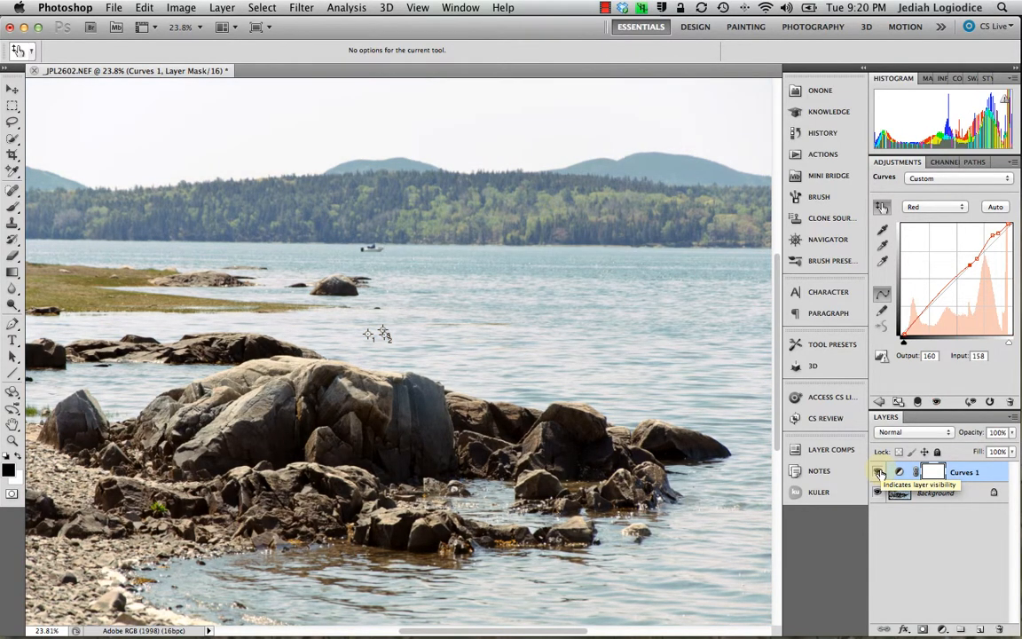
Load the Curves 1 layer mask as a selection and choose a hard round Brush tip with 100% hardness
right_click(936, 473)
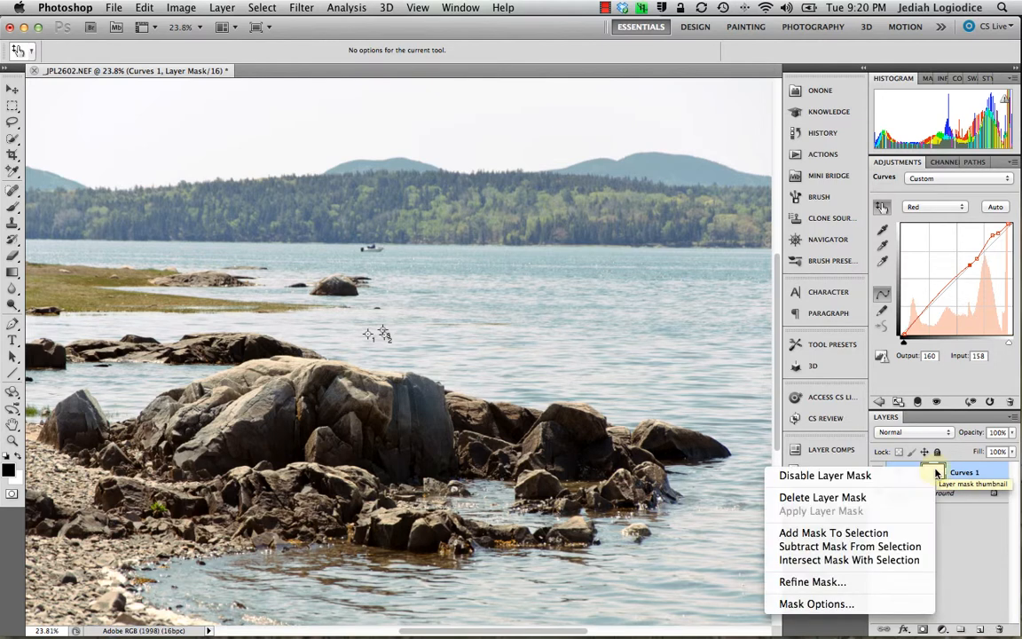
left_click(860, 541)
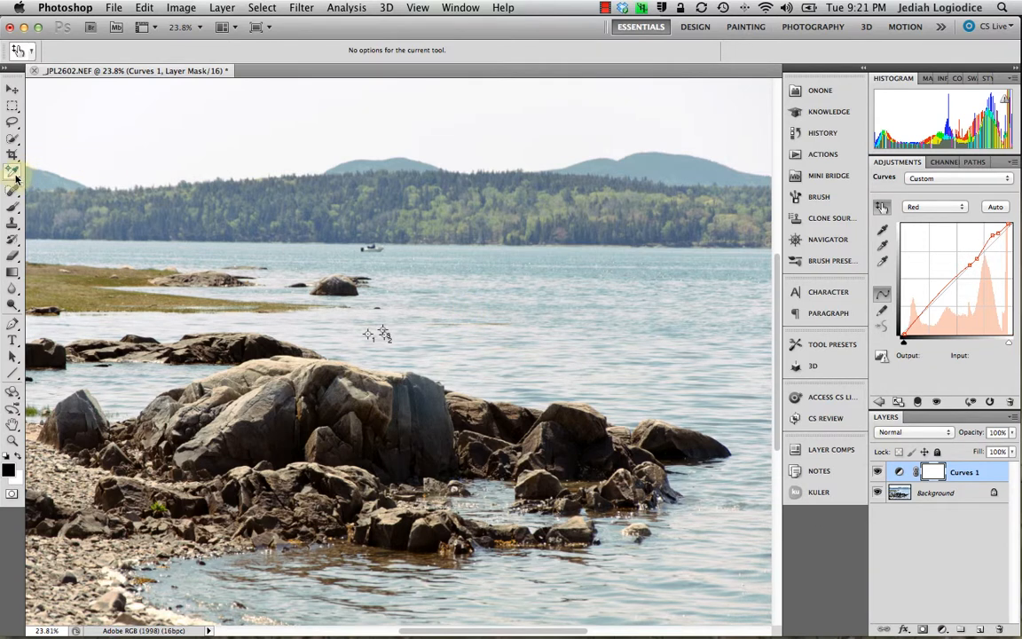
left_click(18, 209)
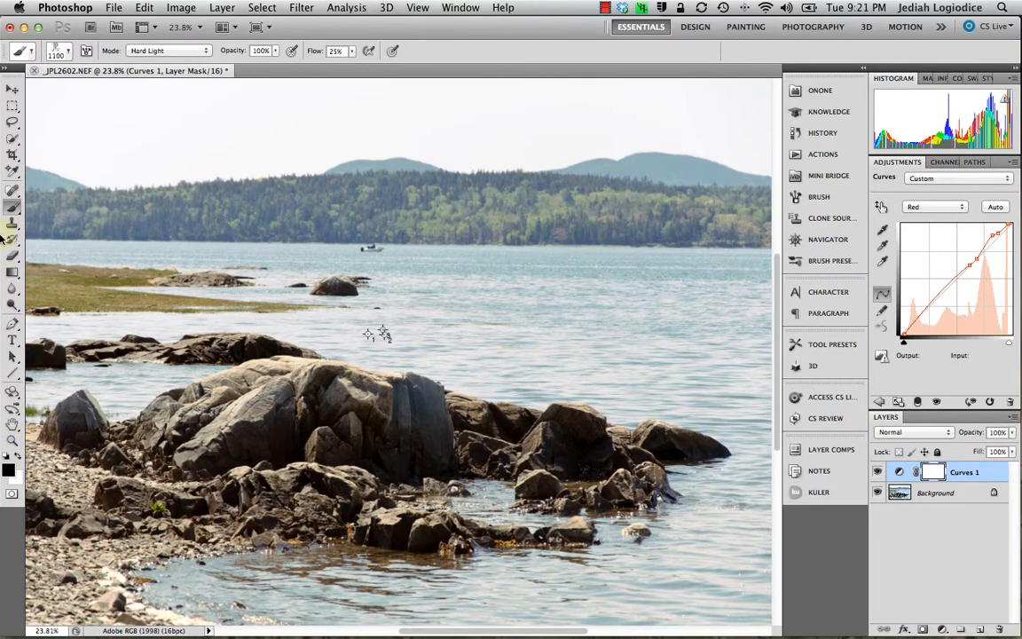
left_click(15, 215)
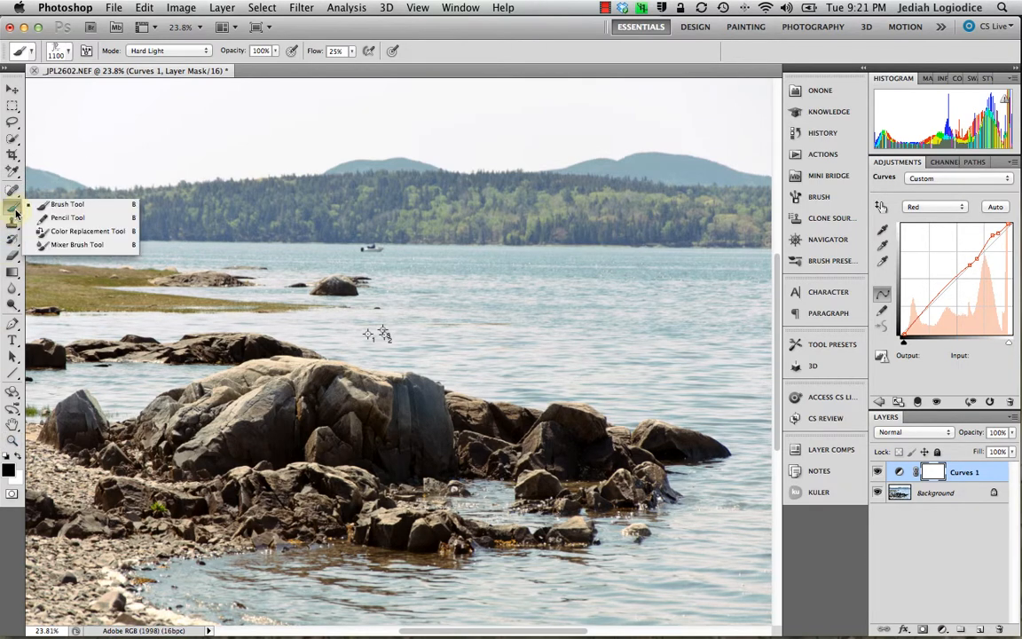
left_click(78, 206)
left_click(71, 55)
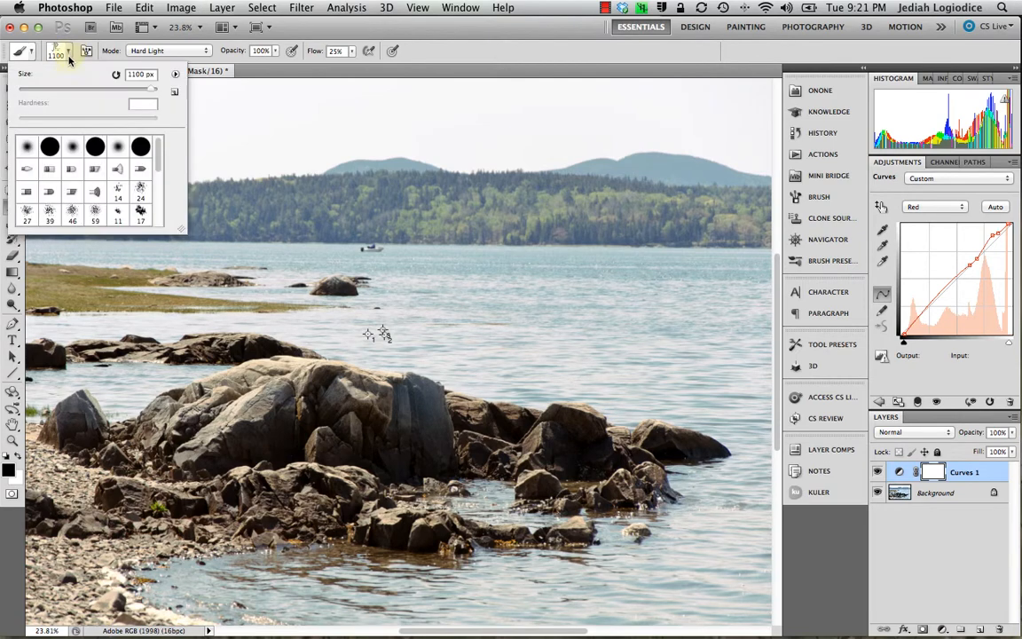
left_click(48, 146)
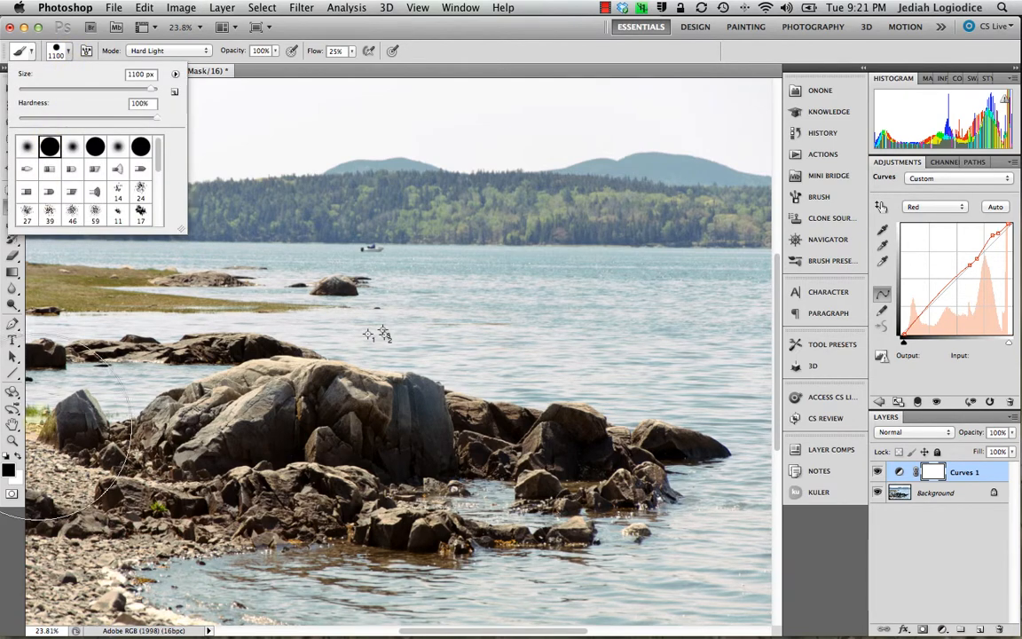
left_click(6, 541)
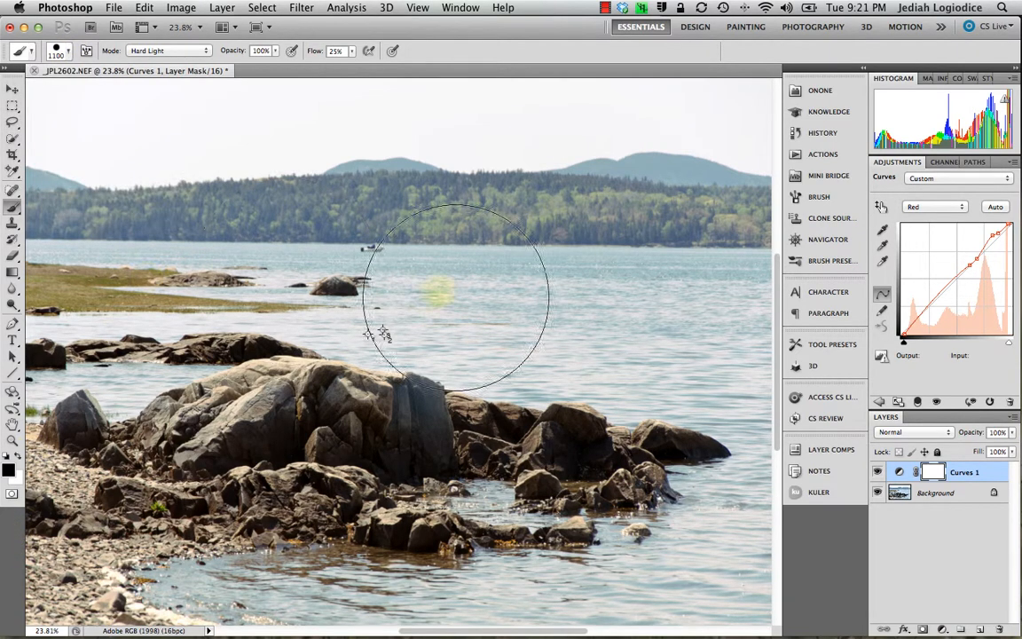
Reduce the brush to 600 px and paint black on the Curves 1 mask over the open water beyond the rocks
key("bracketleft")
key("bracketleft")
key("bracketleft")
key("bracketleft")
key("bracketleft")
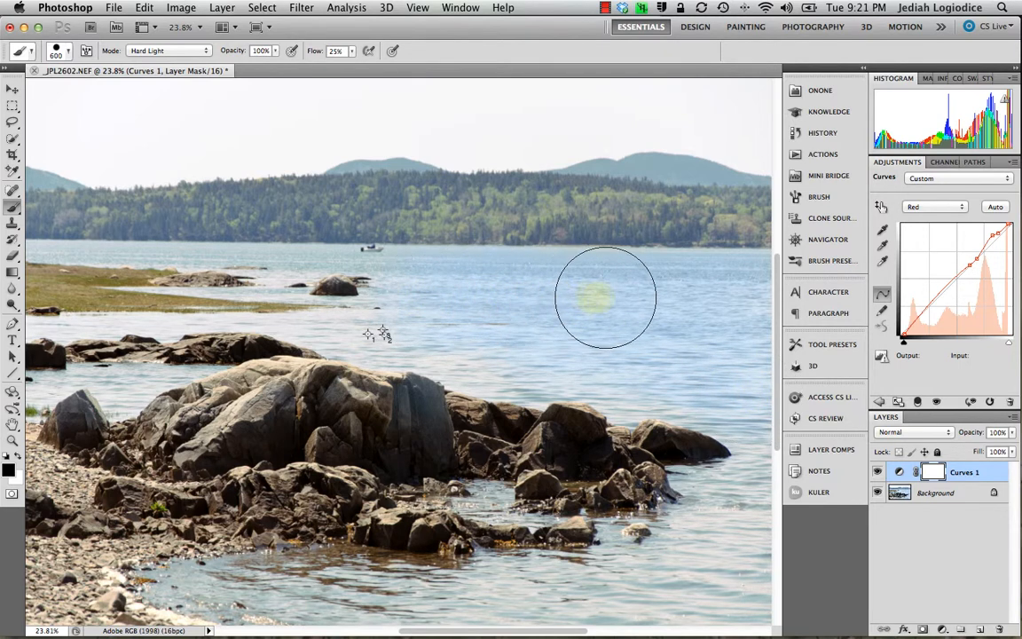
Mask Curves 1 off the water around the outermost rocks, using black brushes of 300 px and 175 px
scroll(741, 301, "up", 1)
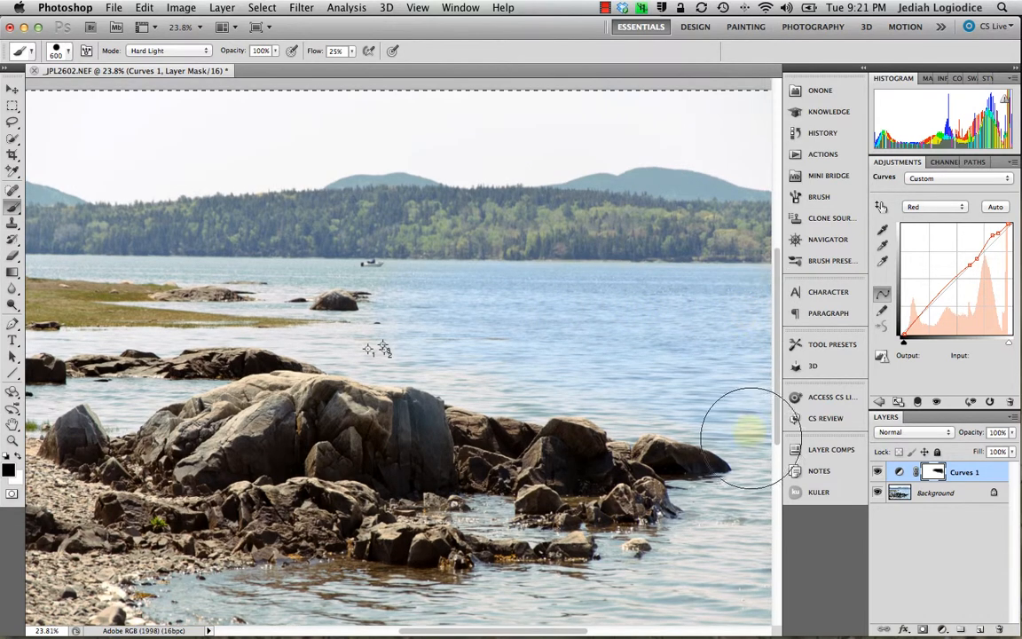
key("bracketleft")
key("bracketleft")
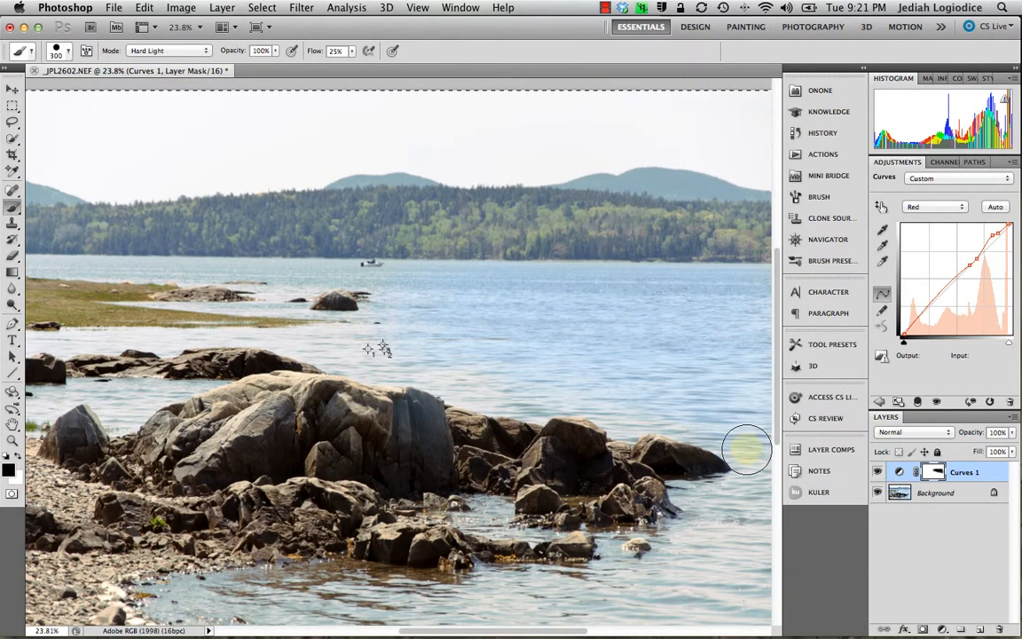
key("bracketleft")
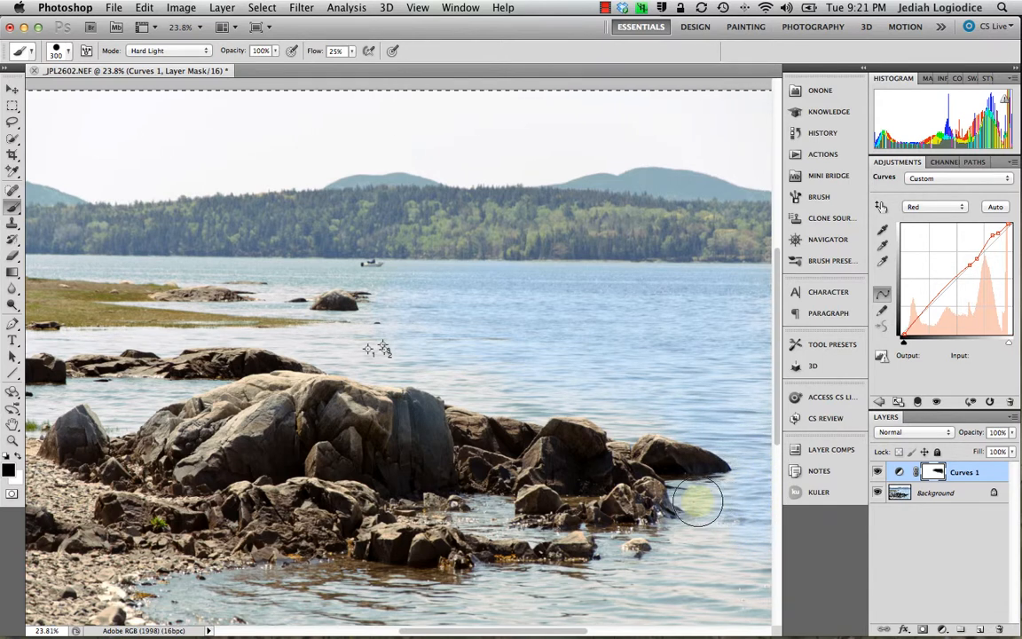
key("bracketleft")
key("bracketleft")
key("bracketleft")
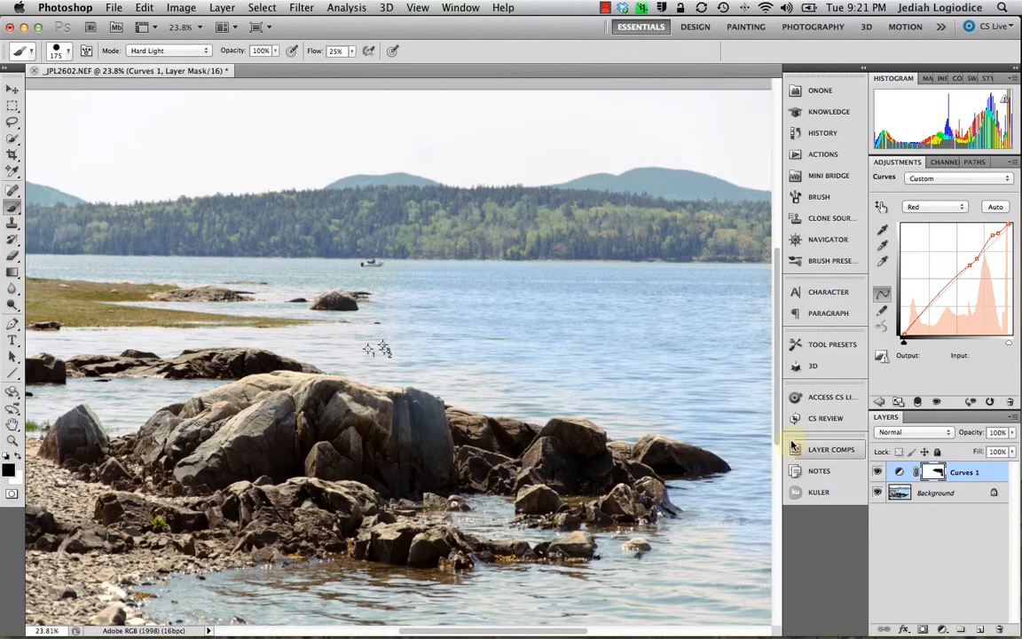
Mask Curves 1 off the foreground water below the rocks with a black brush enlarged to 250 px
scroll(778, 438, "down", 5)
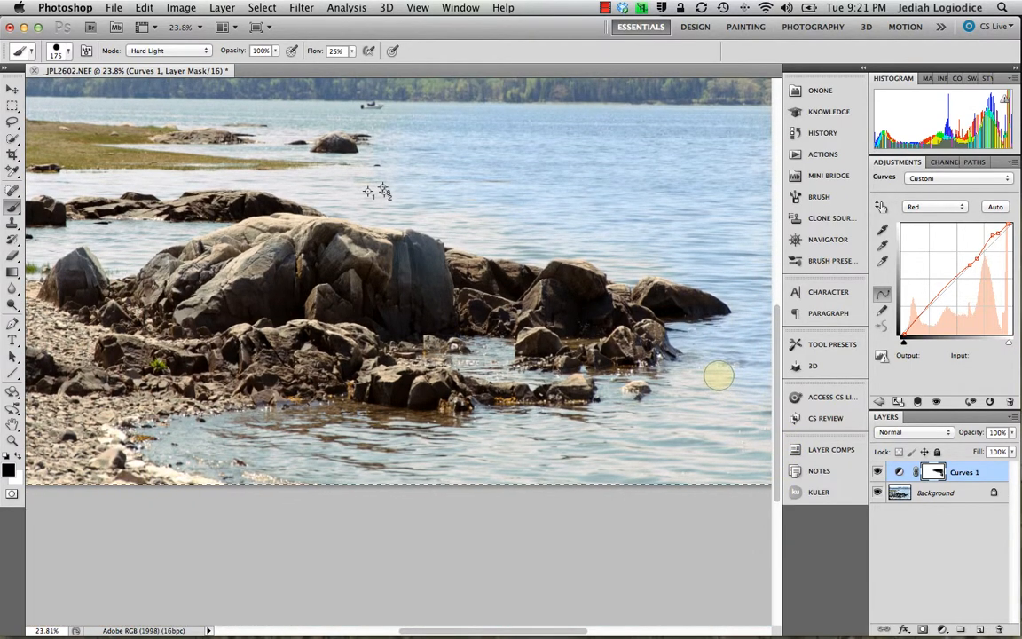
key("bracketright")
key("bracketright")
key("bracketright")
key("bracketright")
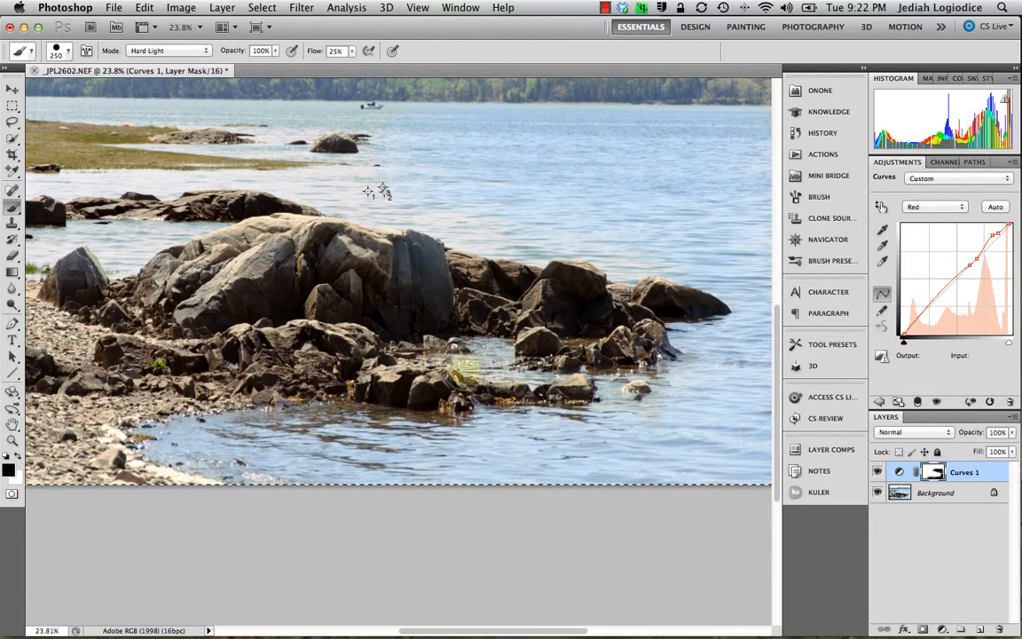
Paint the mask black over the small pools between the foreground rocks with a 100 px brush, then enlarge it to 175 px
key("bracketleft")
key("bracketleft")
key("bracketleft")
key("bracketleft")
key("bracketleft")
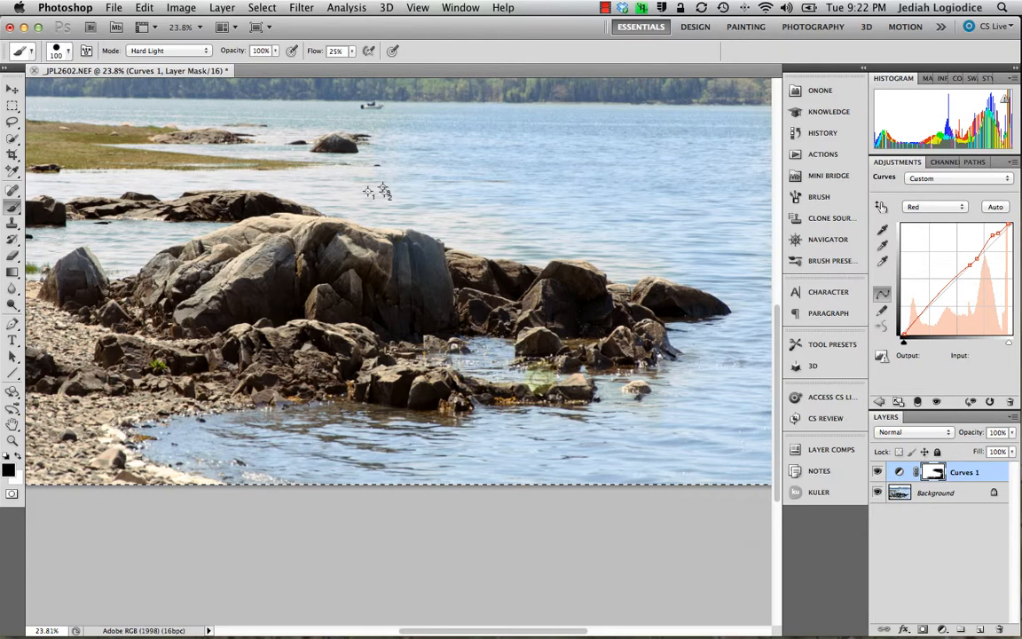
key("bracketright")
key("bracketright")
key("bracketright")
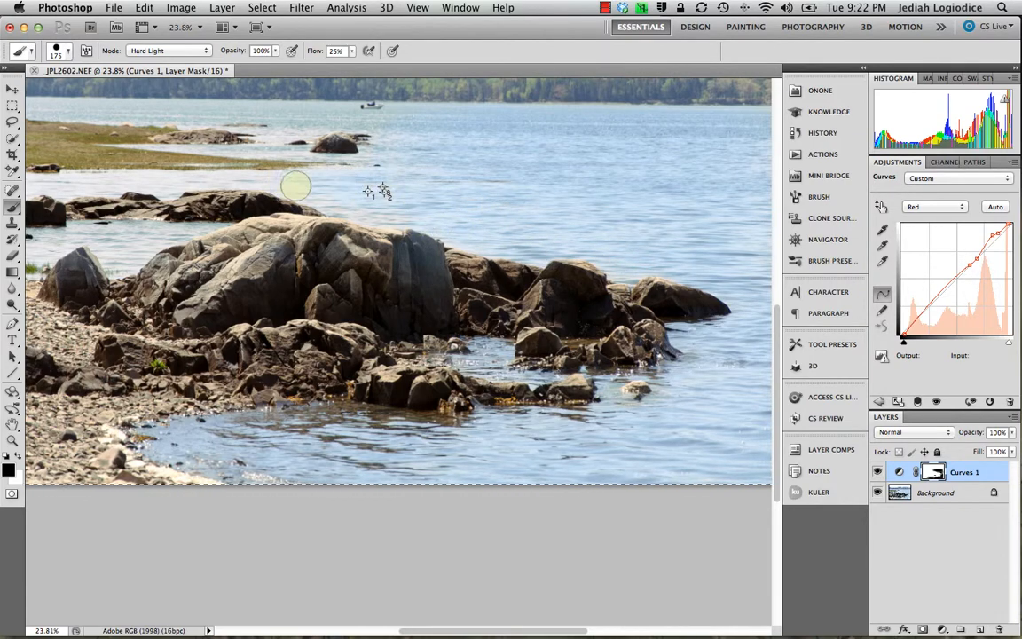
Mask Curves 1 off the inlet water between the grassy spit and the shore rocks with a 100 px black brush
scroll(266, 171, "left", 5)
key("[")
key("[")
key("[")
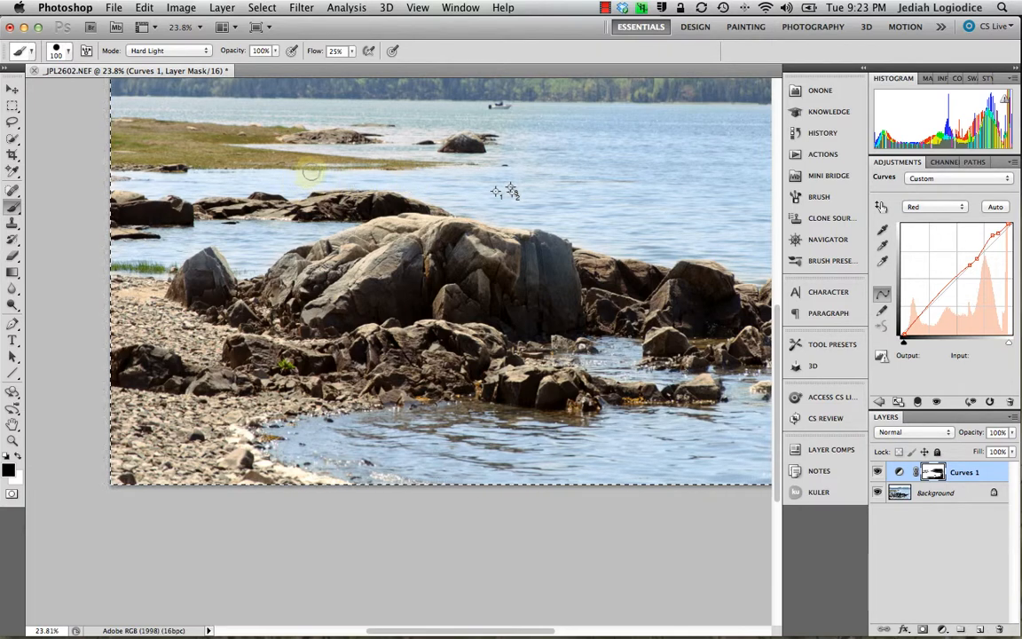
Mask Curves 1 off the water around the grassy spit and its small rocks, using a 45 px brush and then 150 px
key("bracketleft")
key("bracketleft")
key("bracketleft")
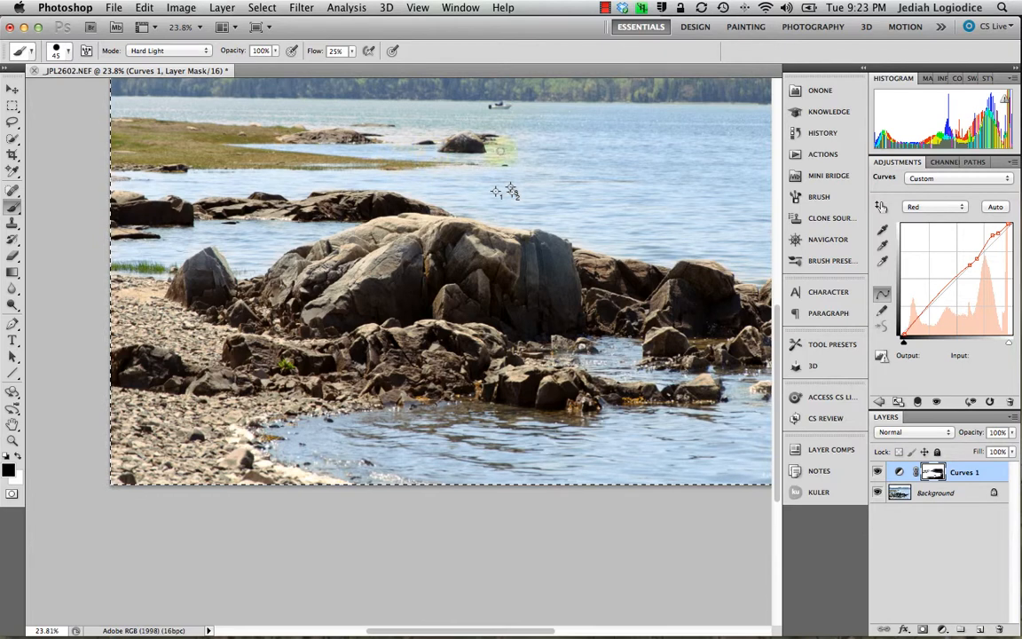
key("bracketright")
key("bracketright")
key("bracketright")
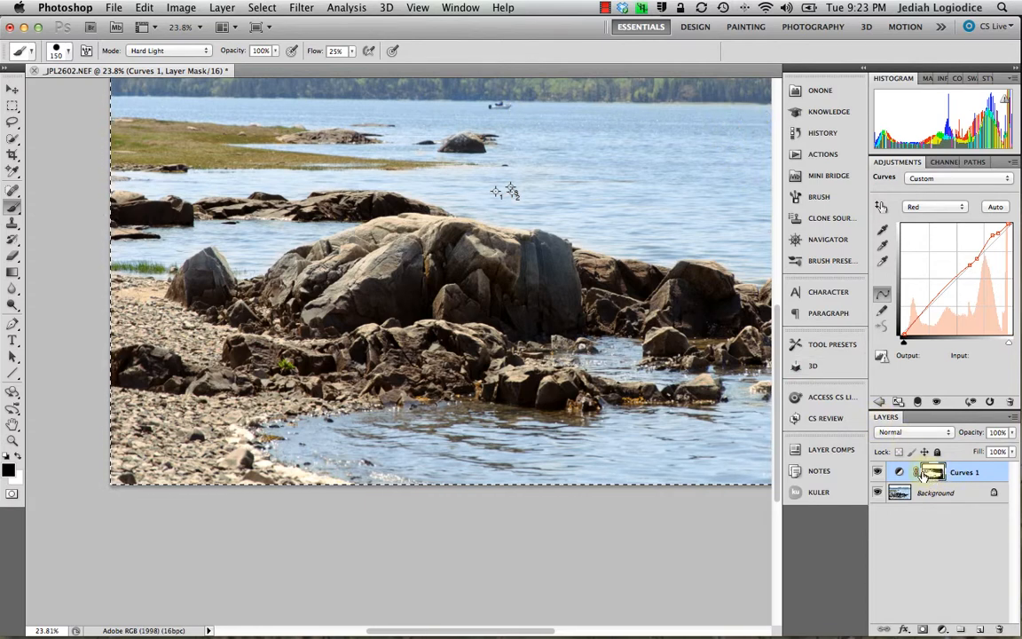
Review the density and feather settings of the Curves 1 layer mask
left_click(928, 78)
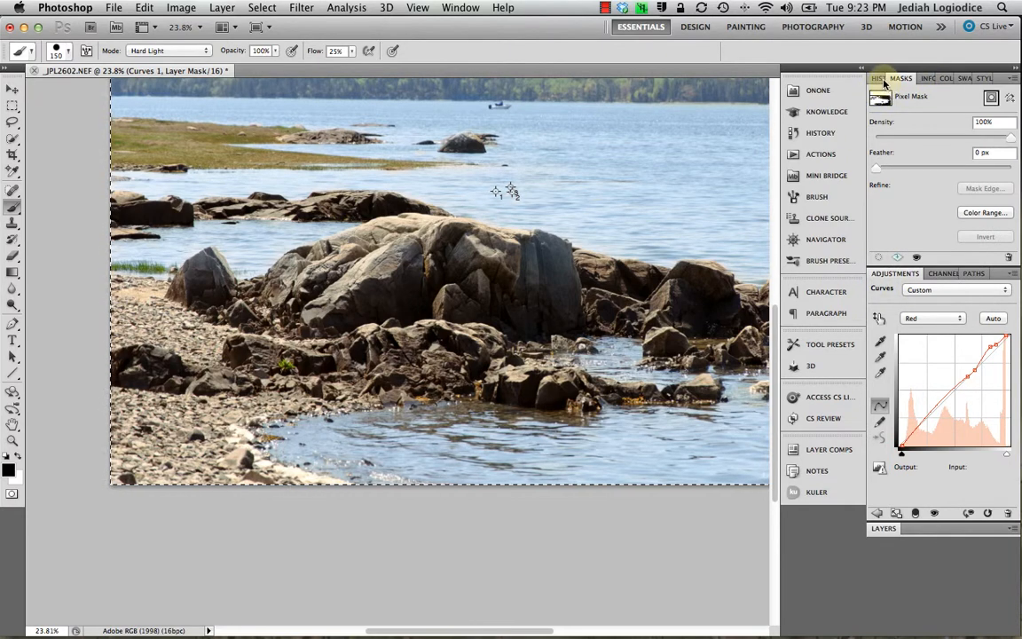
left_click(879, 79)
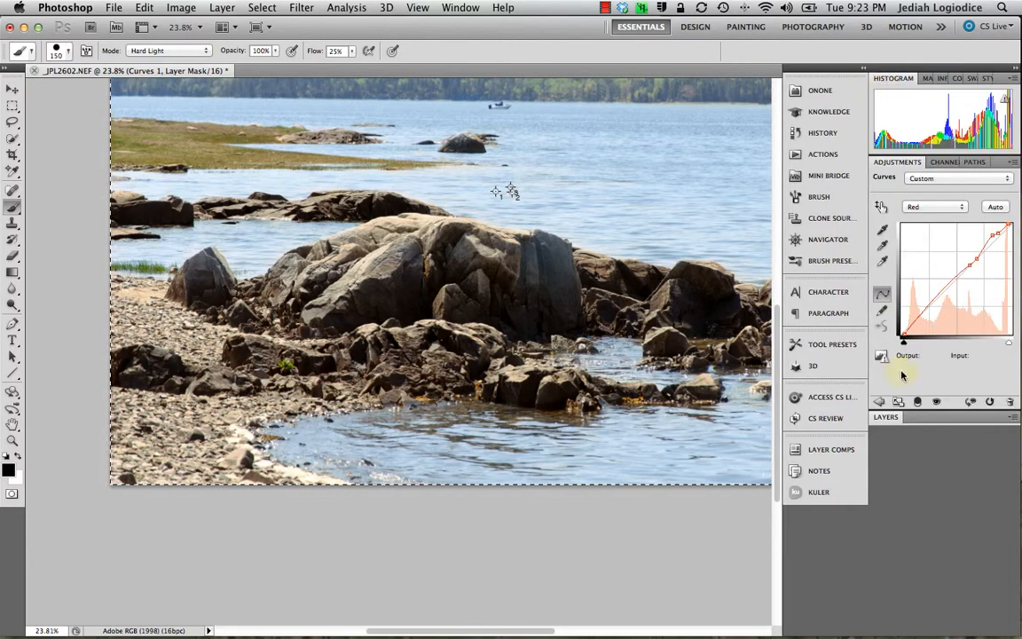
left_click(887, 419)
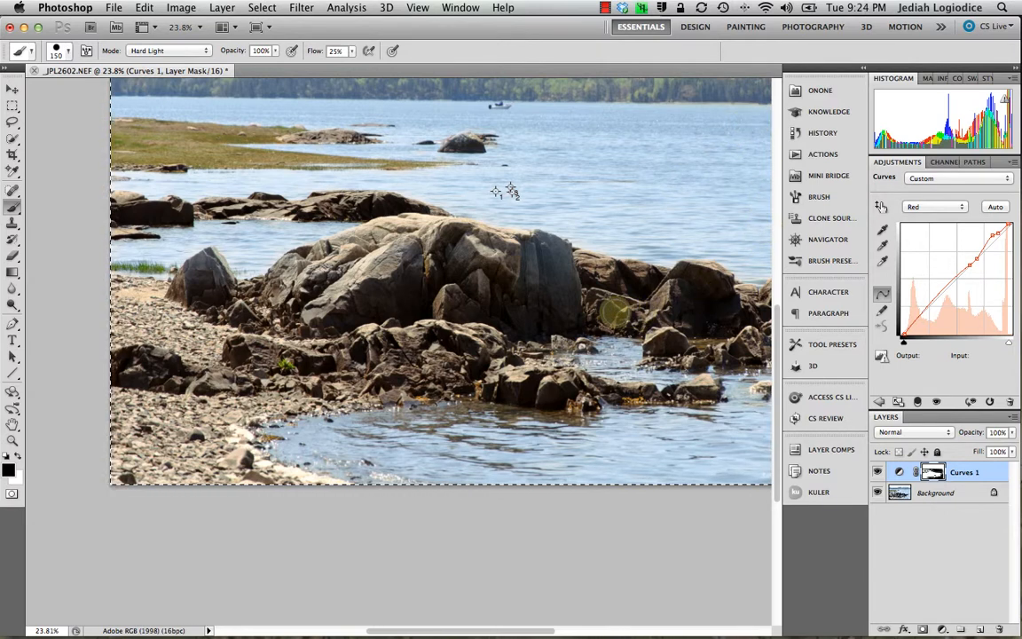
Enlarge the brush to 600 px and mask Curves 1 off the unpainted water along the photo's right edge
scroll(614, 310, "right", 5)
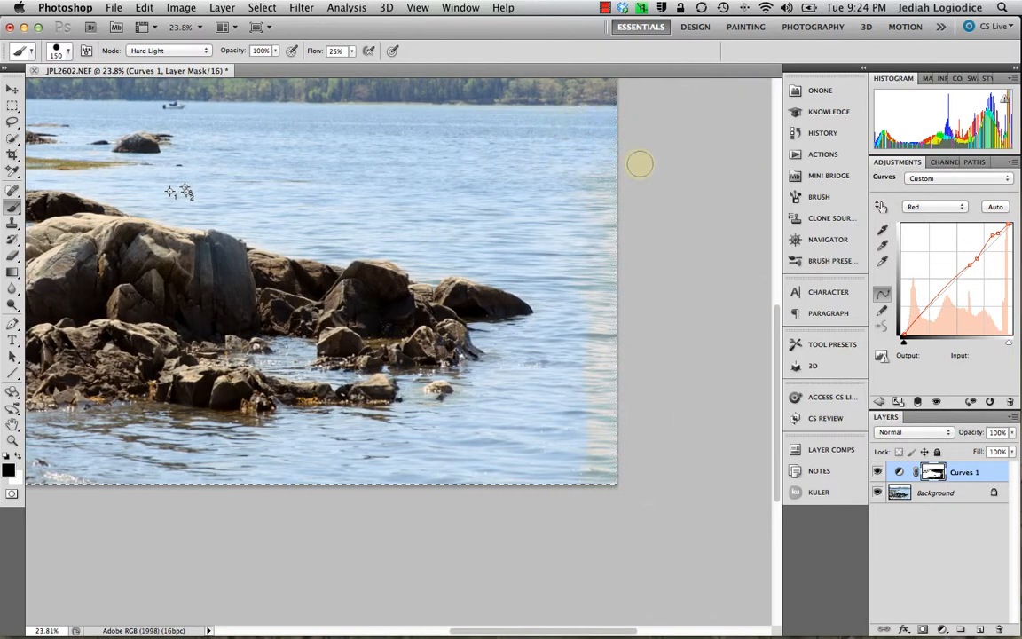
key("bracketright")
key("bracketright")
key("bracketright")
key("bracketright")
key("bracketright")
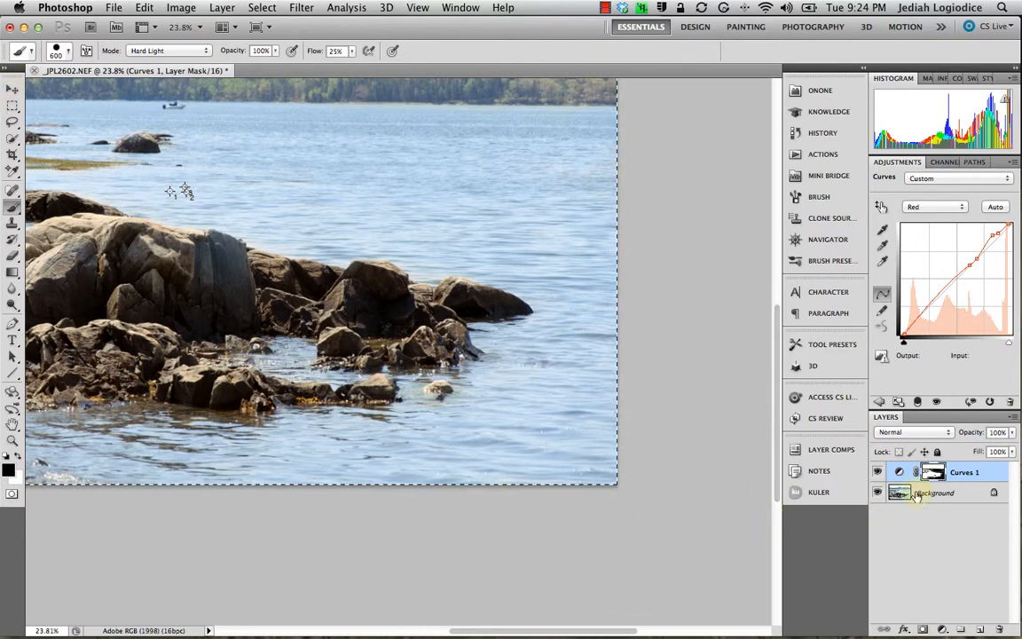
Clear the whole-image selection with the Rectangular Marquee tool
left_click(12, 104)
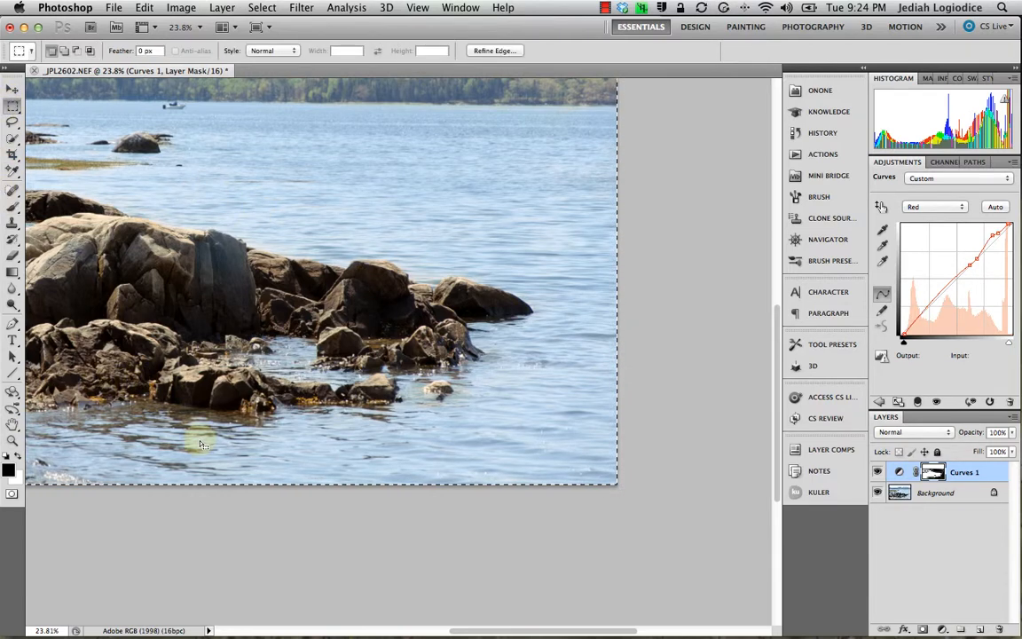
scroll(242, 415, "left", 5)
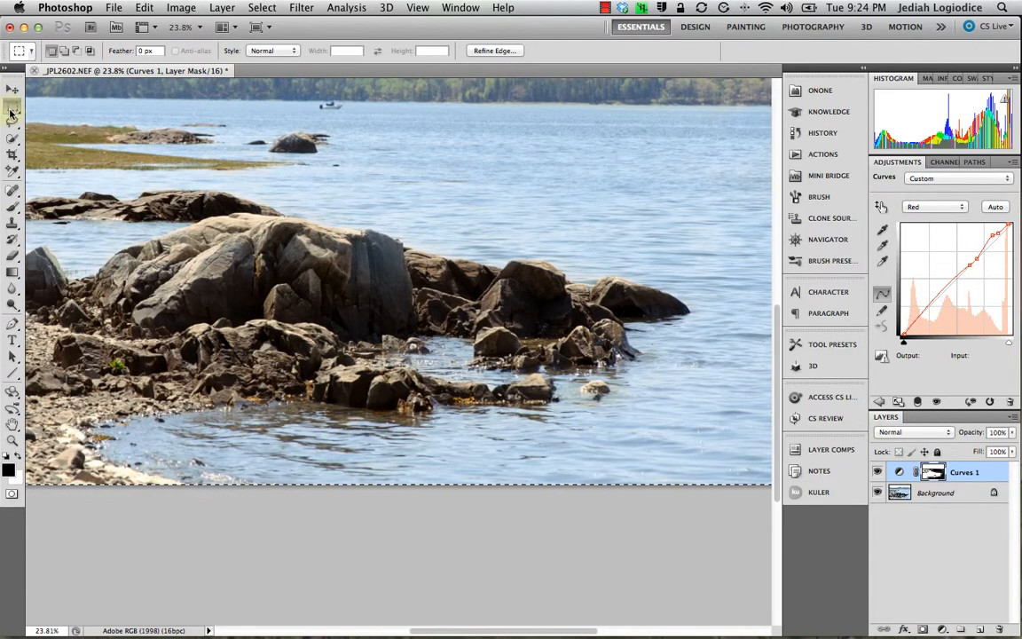
left_click(331, 539)
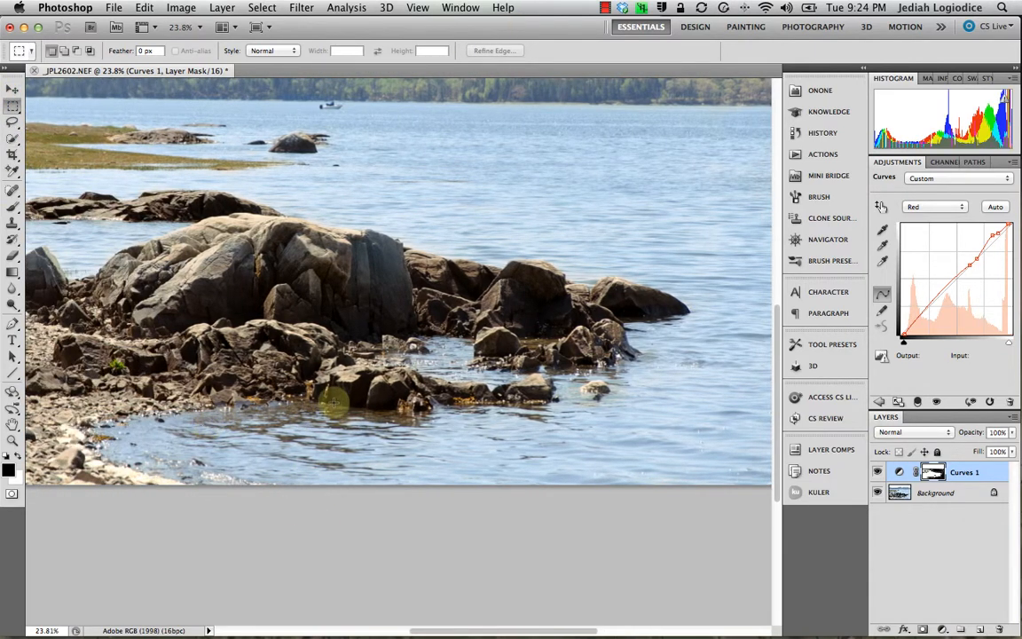
Compare the whole coastal photo with the Curves 1 adjustment hidden and shown
scroll(302, 364, "down", 5)
scroll(332, 404, "up", 3)
scroll(332, 404, "up", 3)
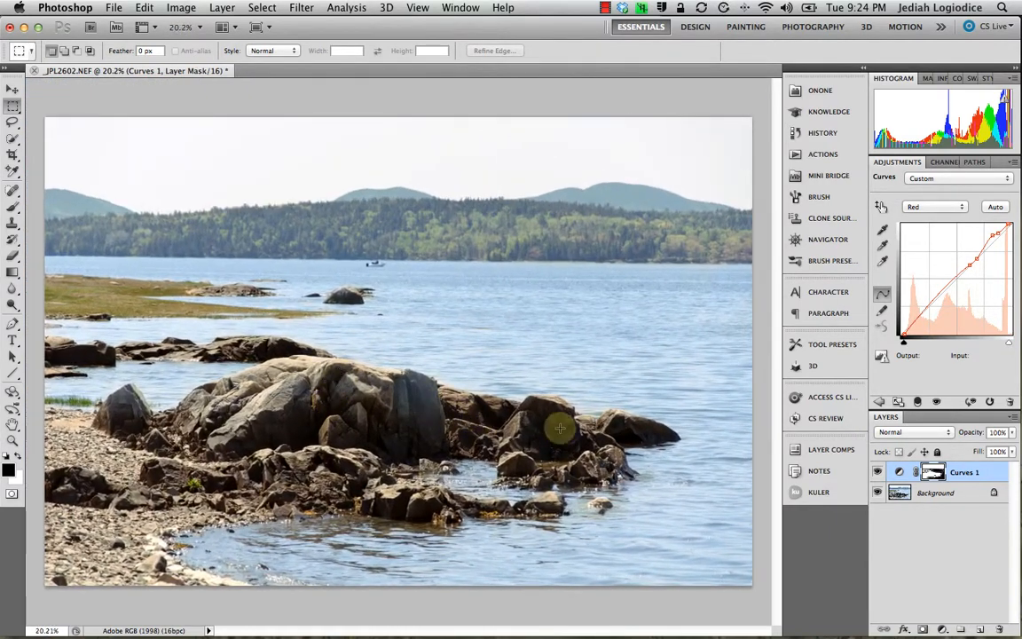
left_click(876, 472)
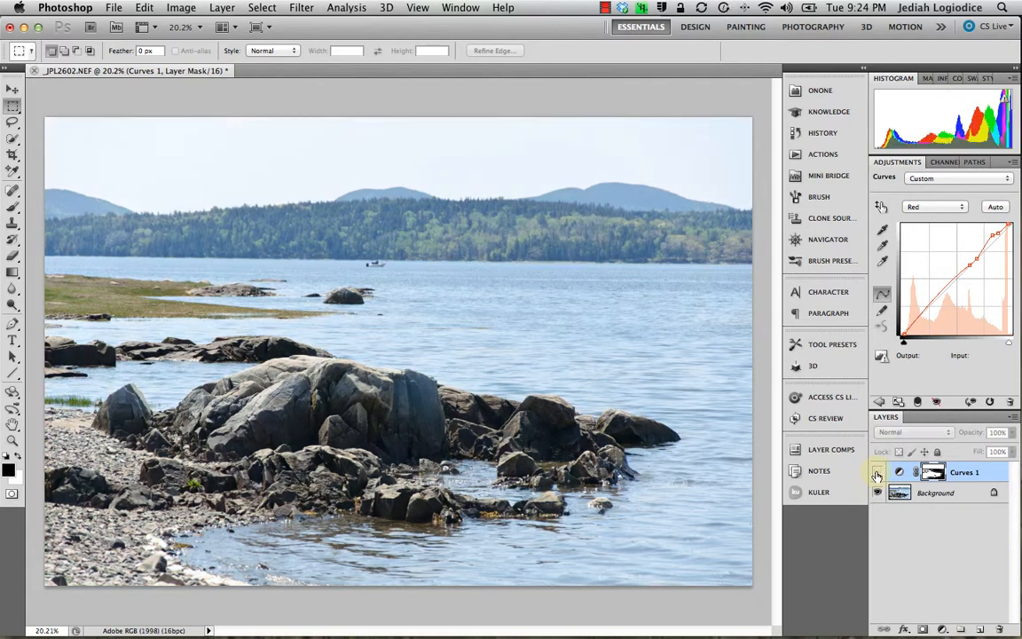
left_click(876, 473)
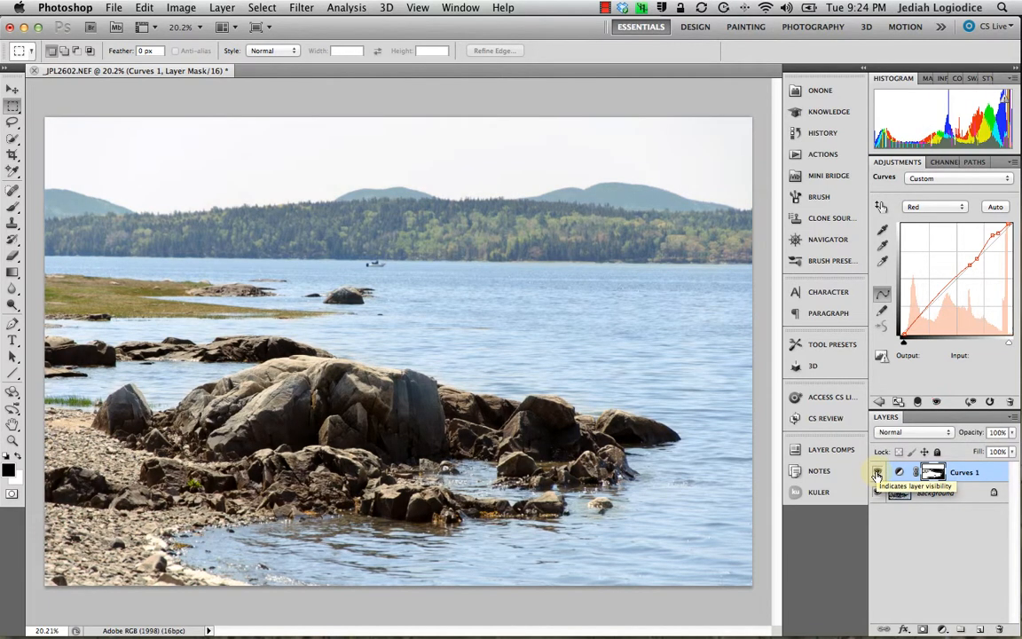
left_click(876, 473)
left_click(877, 473)
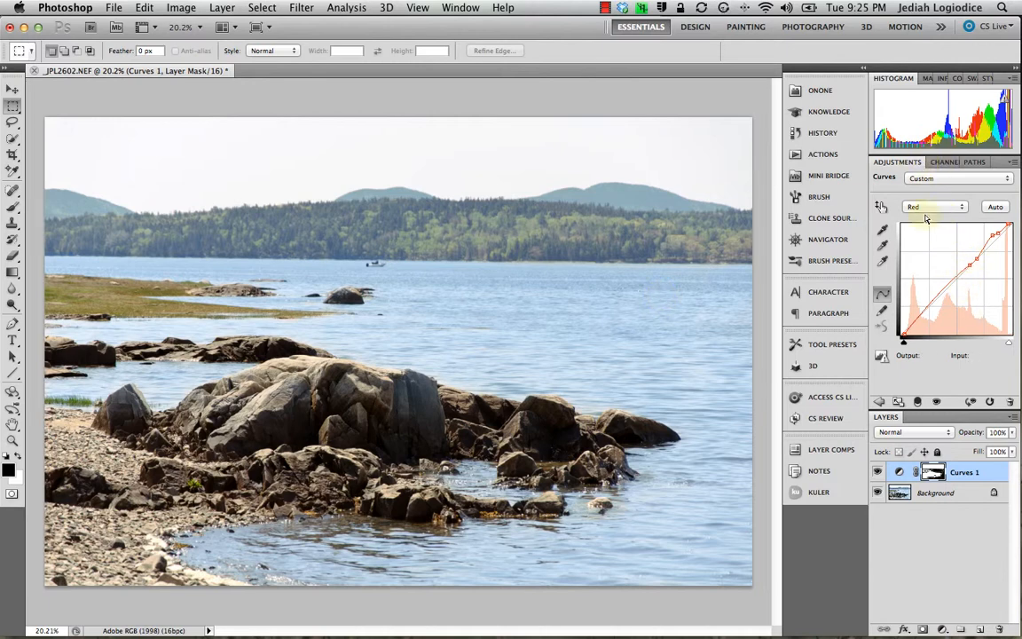
View the list of available adjustments, reopen the Curves 1 settings, and check the photo again with that layer off and on
left_click(879, 401)
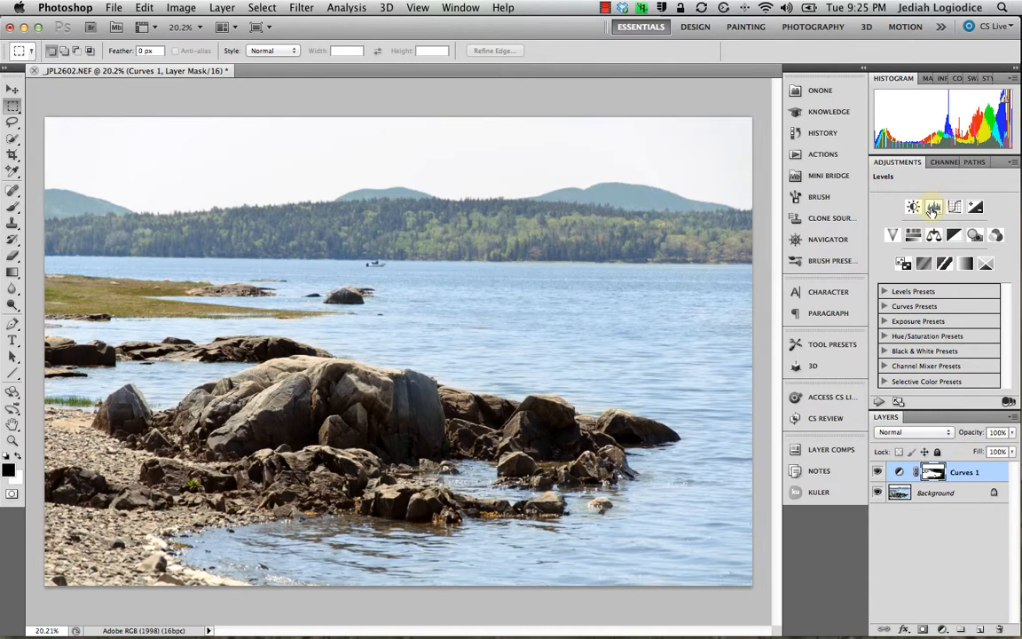
left_click(900, 471)
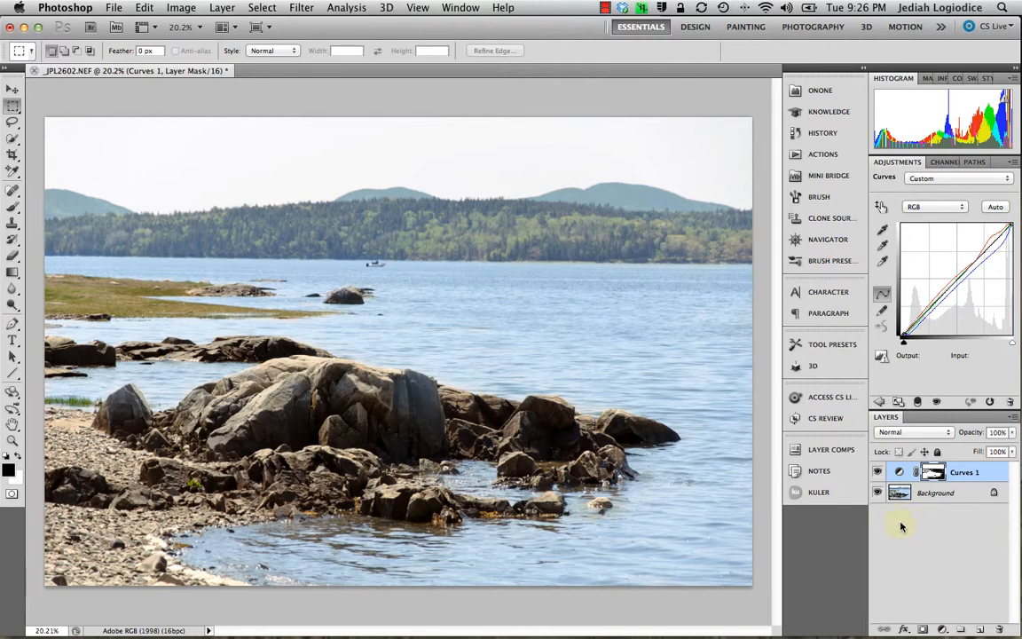
left_click(877, 474)
left_click(877, 474)
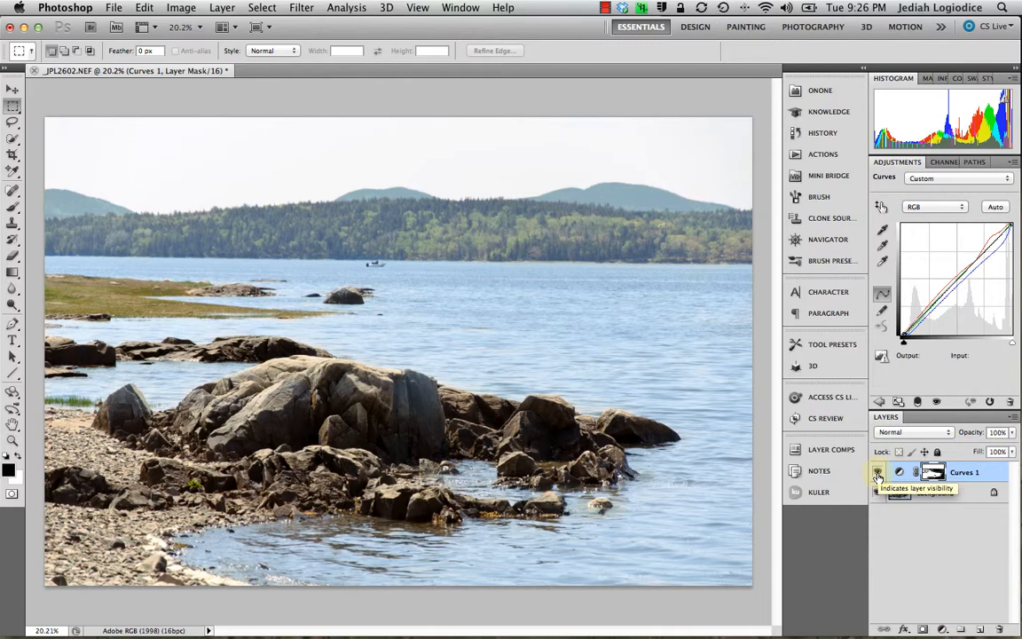
left_click(877, 475)
left_click(877, 475)
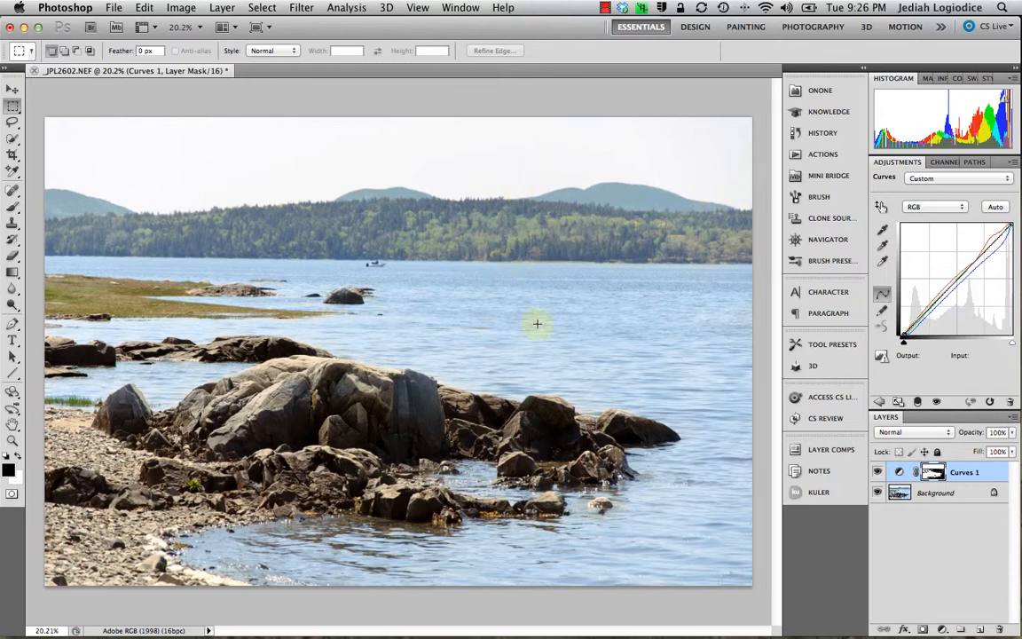
Clip Curves 1 to the Background layer and add its layer mask to the selection
right_click(979, 480)
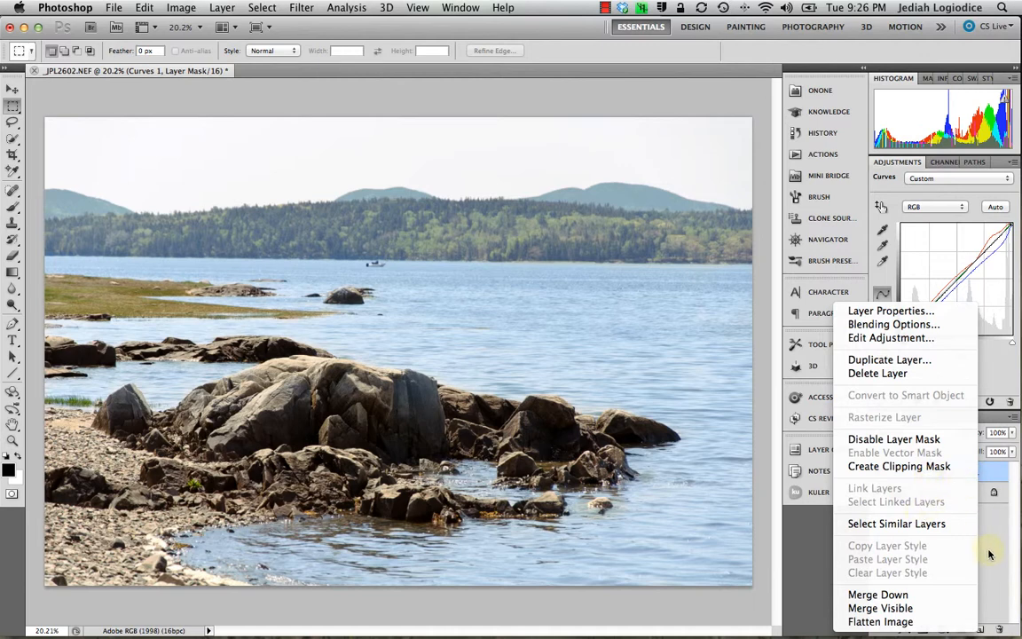
left_click(925, 474)
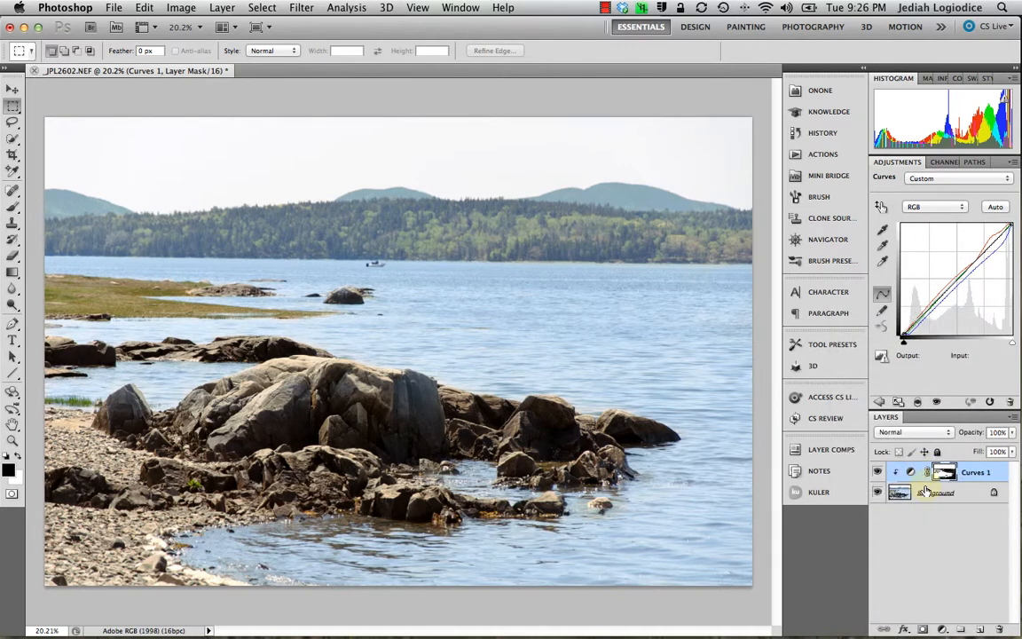
right_click(949, 476)
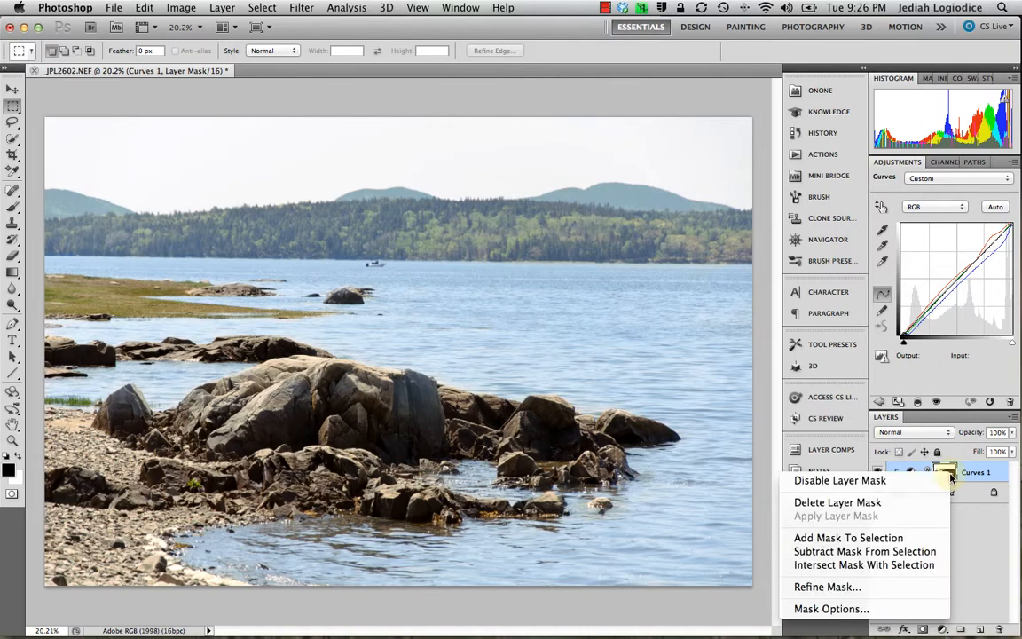
left_click(843, 537)
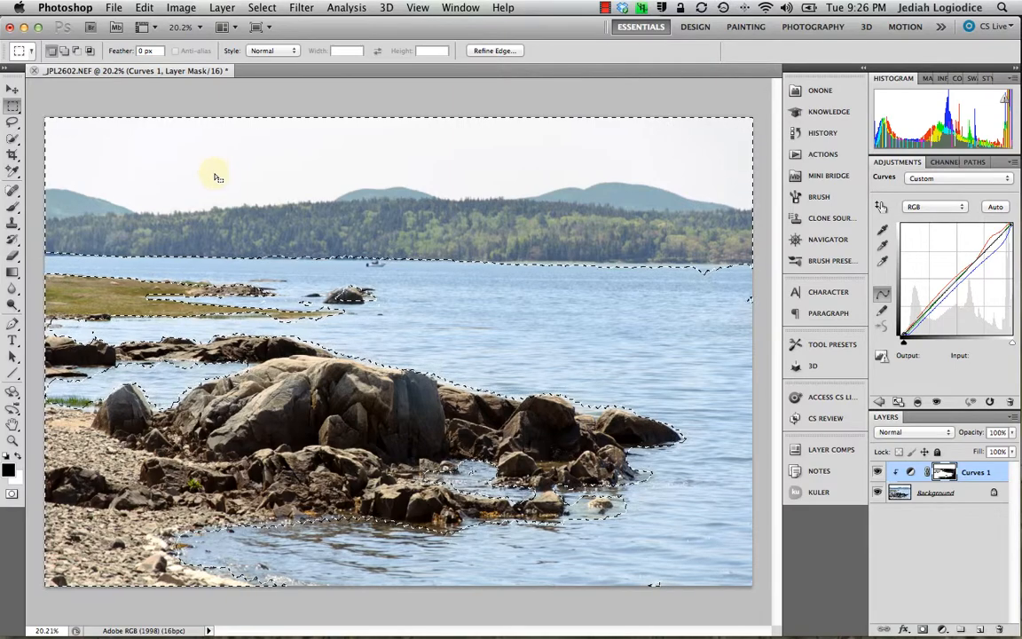
Mask Curves 1 off the sky inside the selection with the 600 px brush at 25% flow, and deselect
left_click(15, 213)
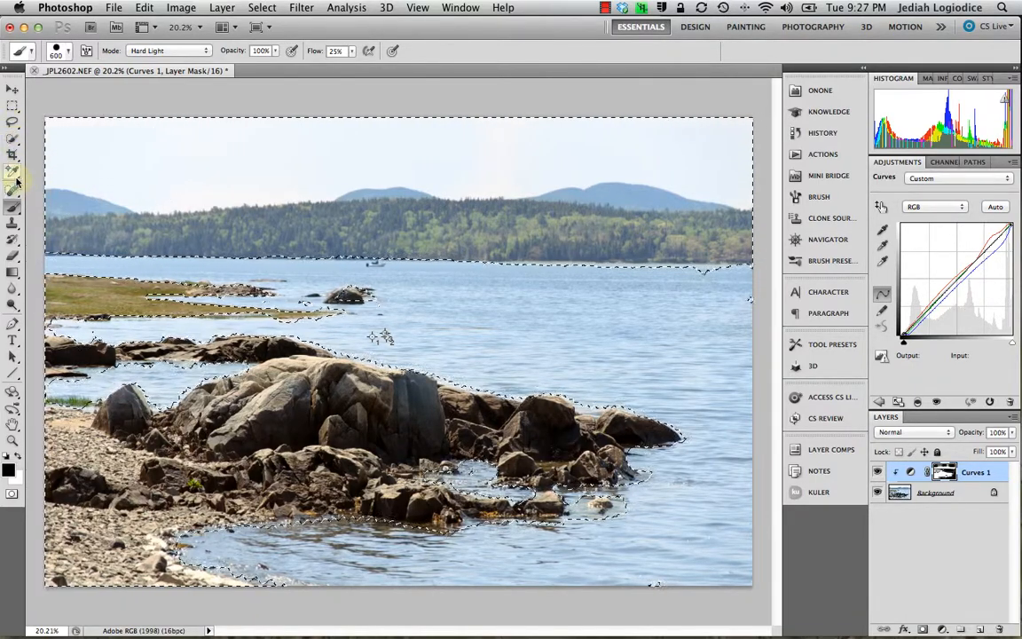
left_click(13, 106)
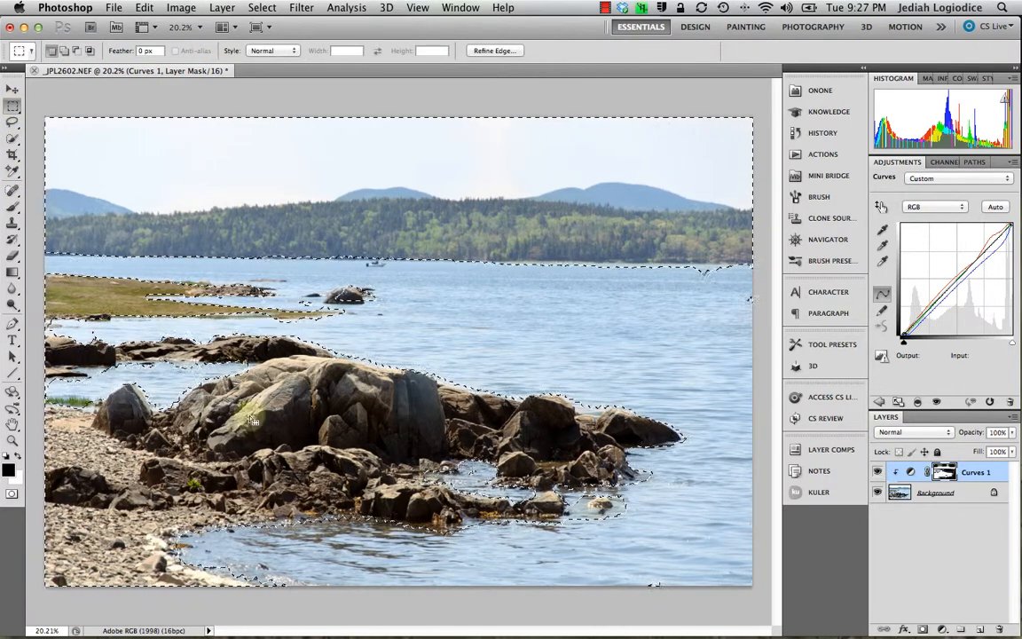
key("ctrl+d")
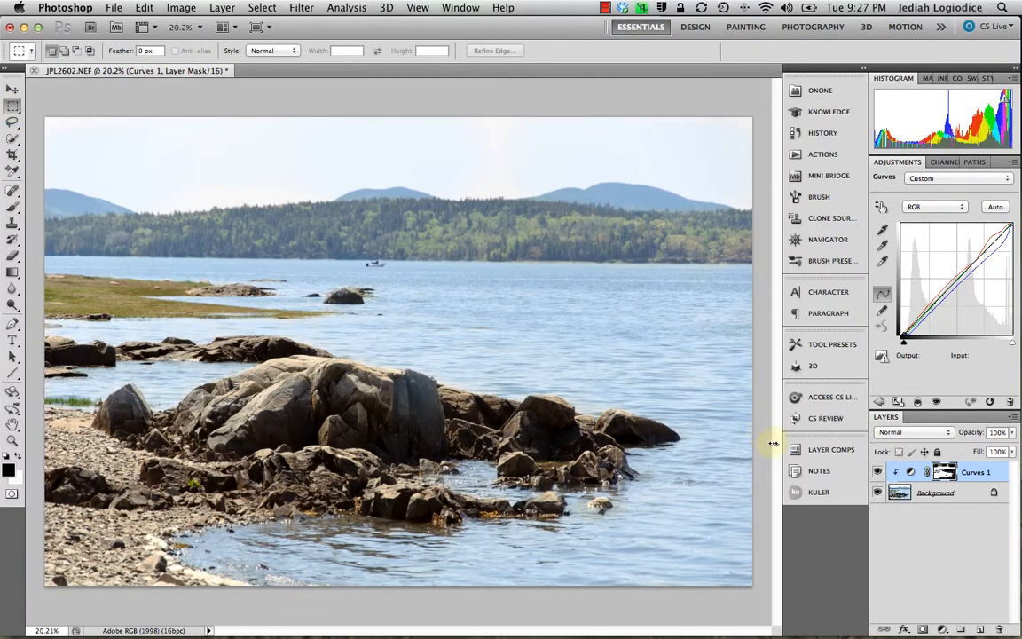
Compare the repainted sky with the clipped Curves 1 layer hidden and shown
left_click(878, 472)
left_click(878, 472)
left_click(878, 472)
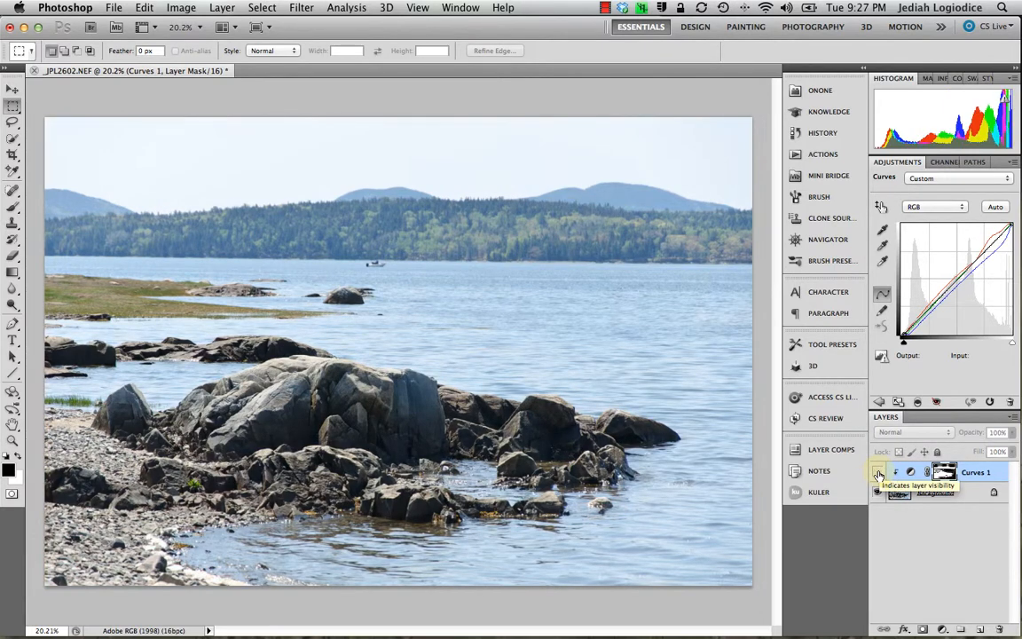
left_click(878, 472)
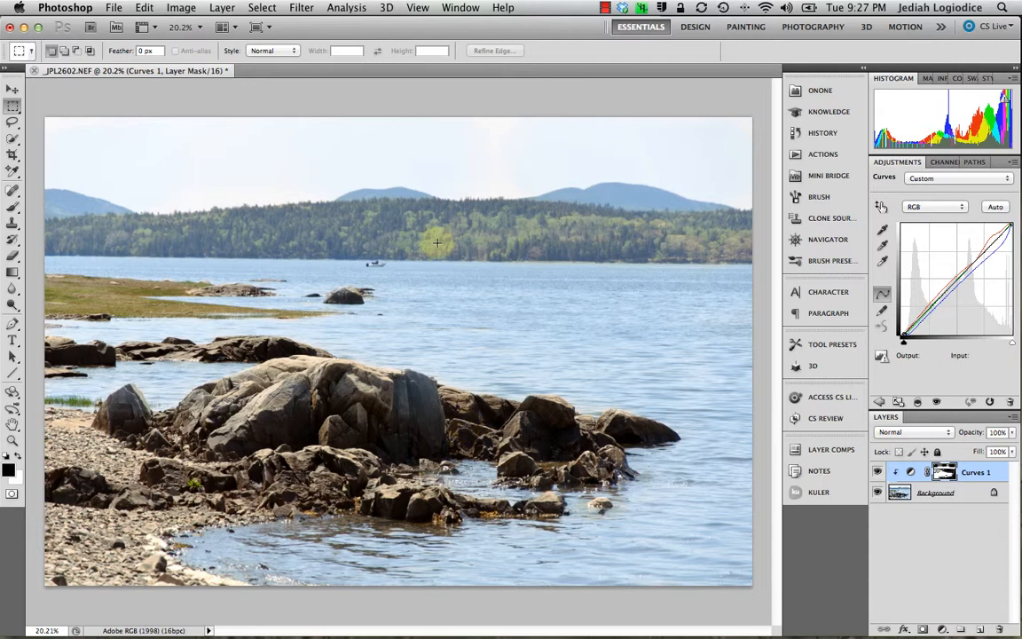
left_click(604, 7)
left_click(612, 25)
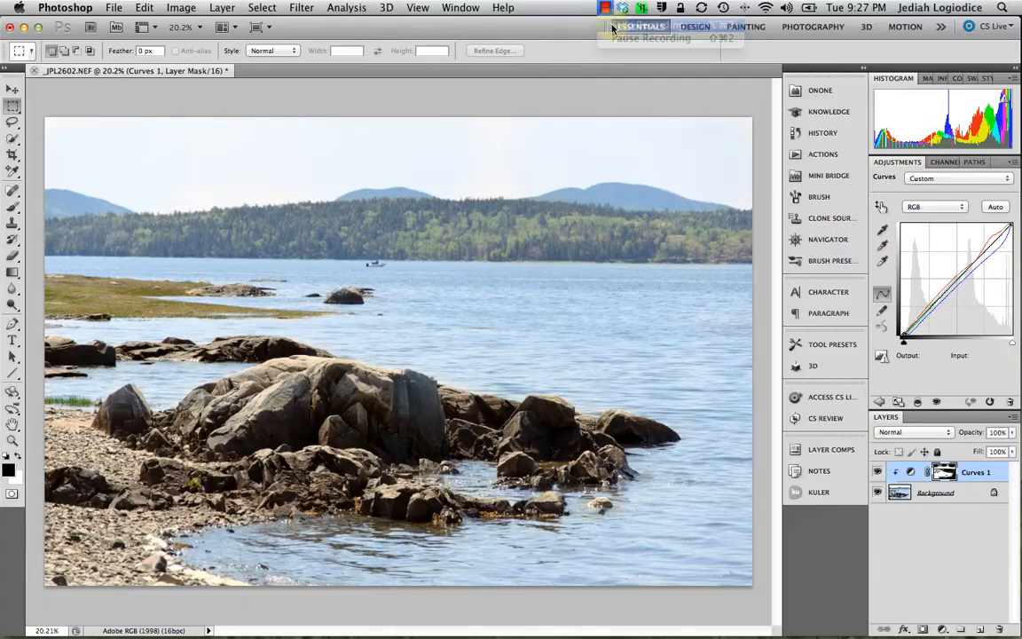